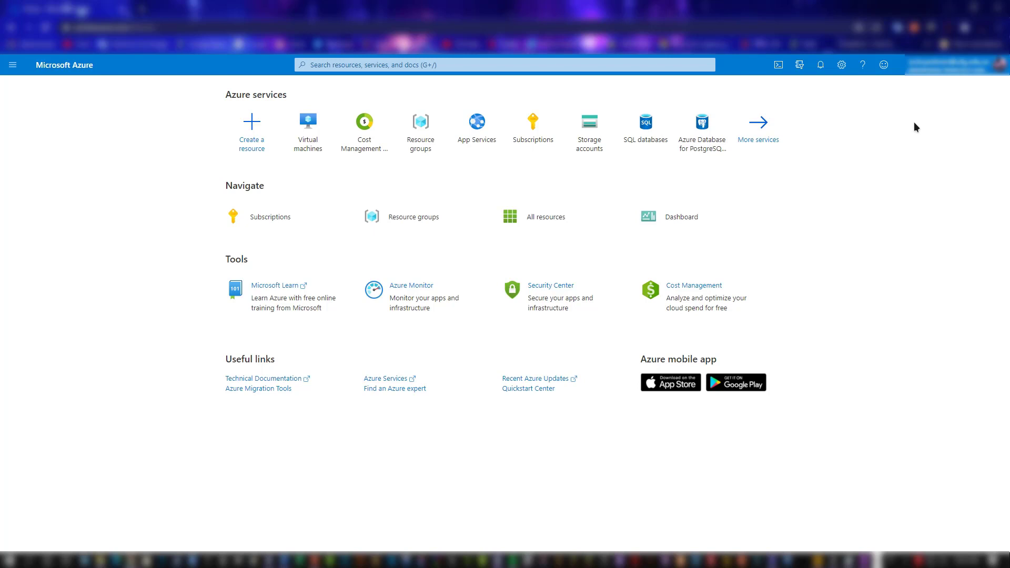
Step: Start creating a virtual machine with the Windows 10 Pro, Version 1809 - Gen1 image and name it MVWeb002
click(322, 147)
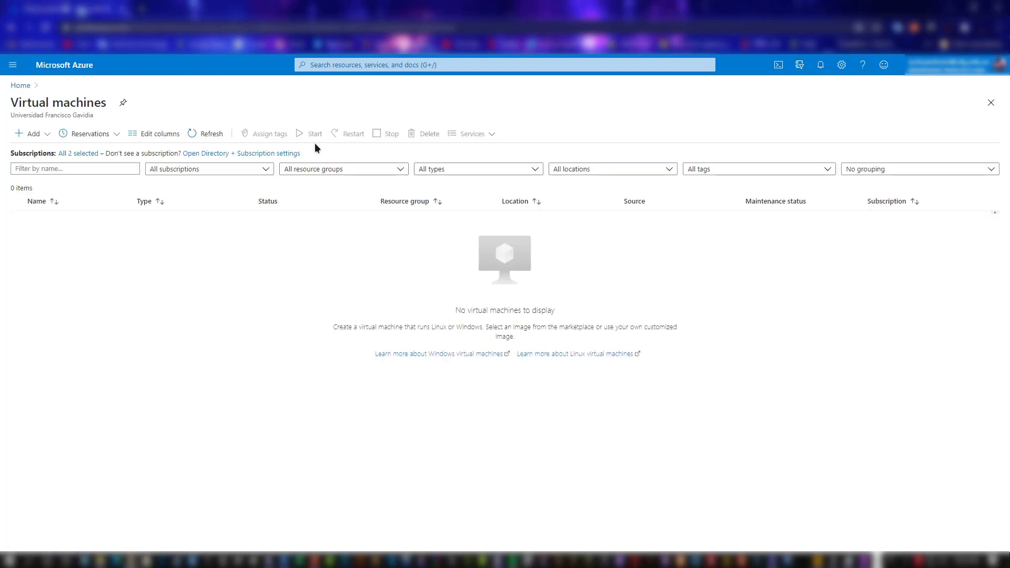
click(24, 140)
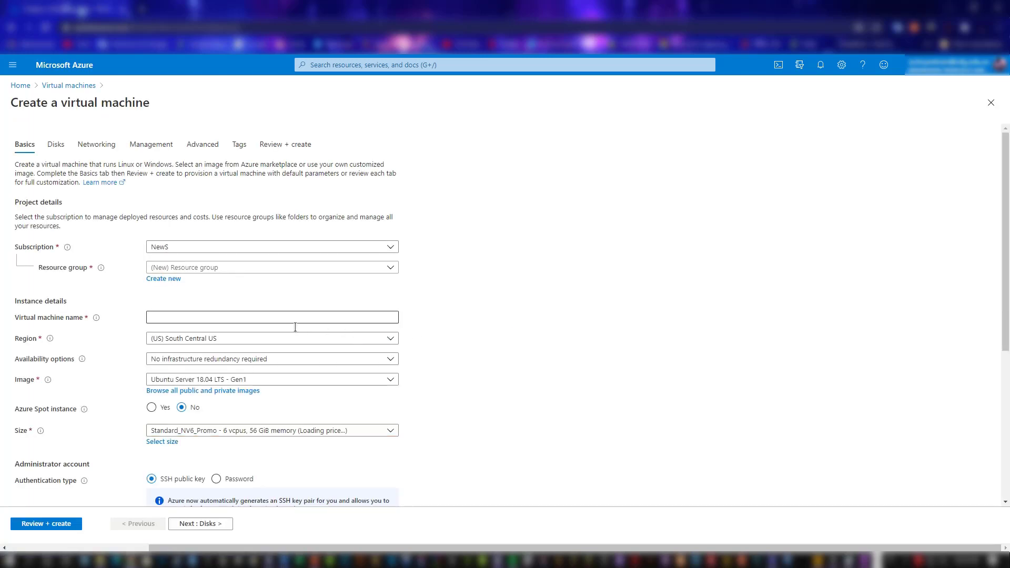
click(299, 383)
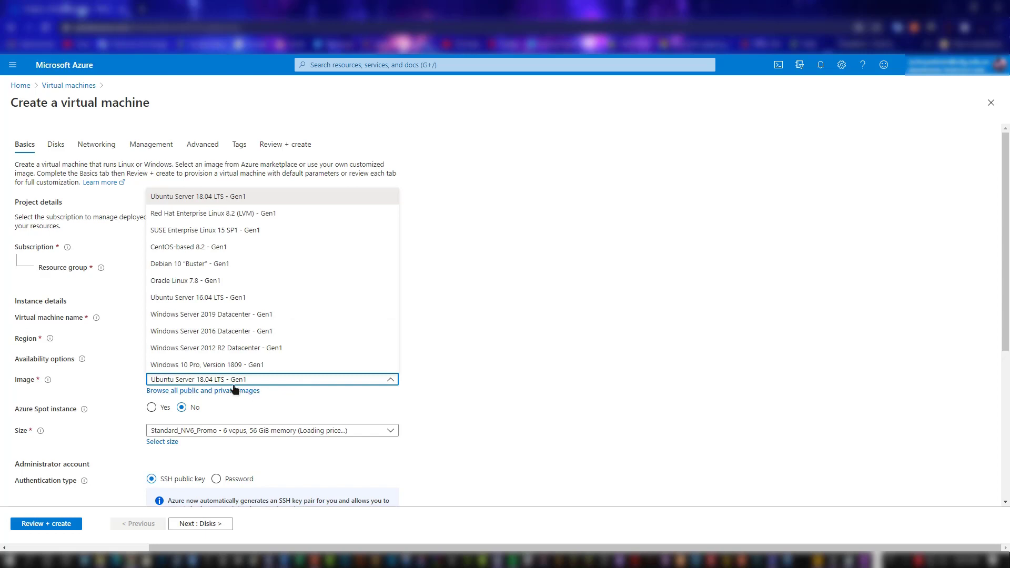
click(227, 367)
click(211, 317)
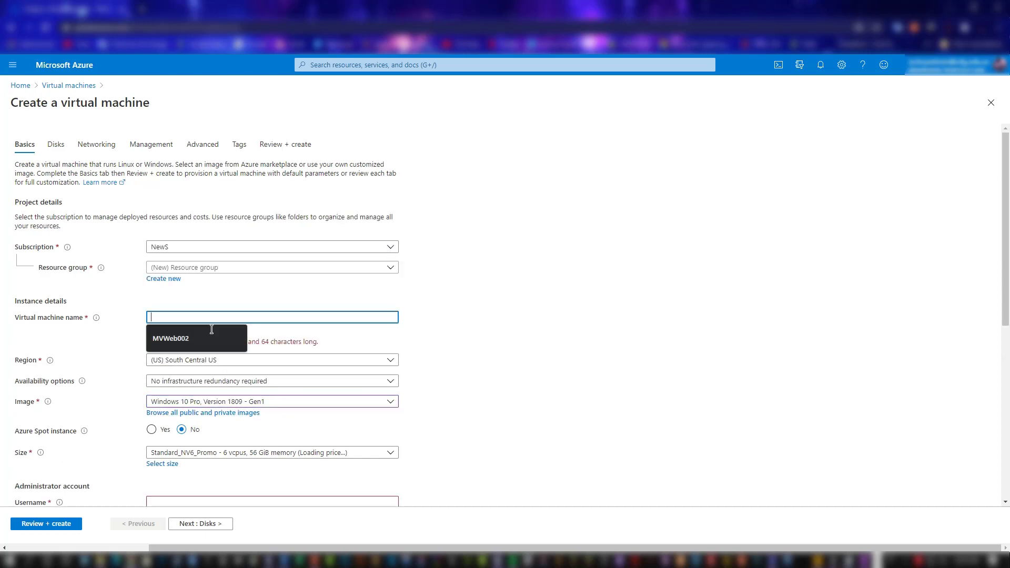
click(211, 338)
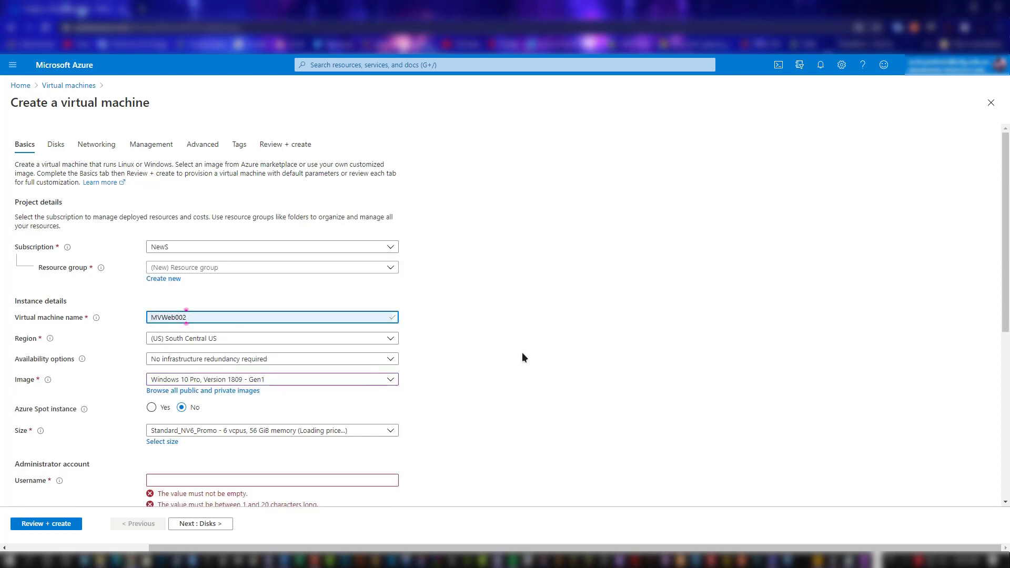
Step: Set the administrator username to AzureUser, then enter and confirm the account password
scroll(477, 349, down, 1)
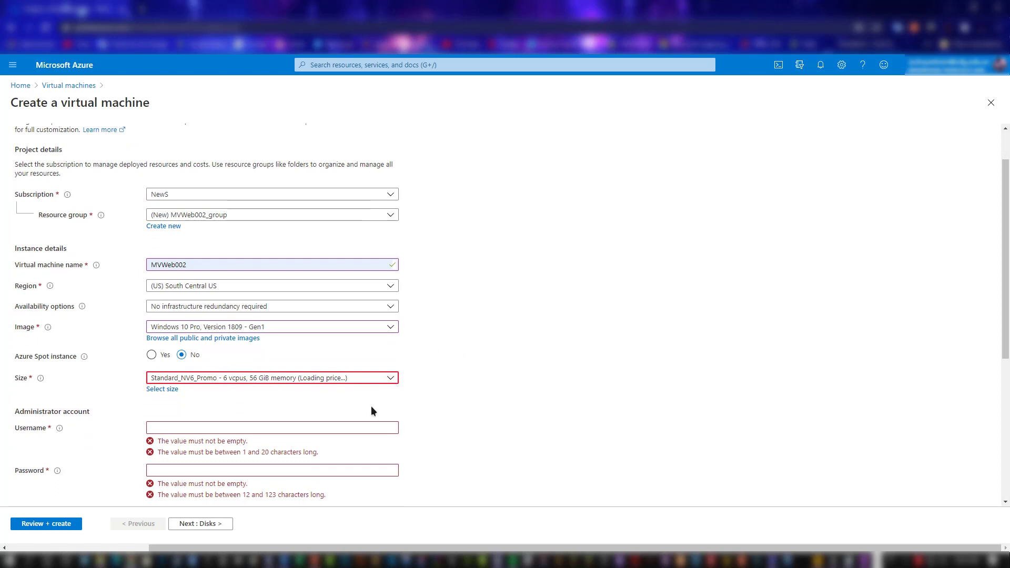
click(242, 432)
click(235, 453)
click(236, 452)
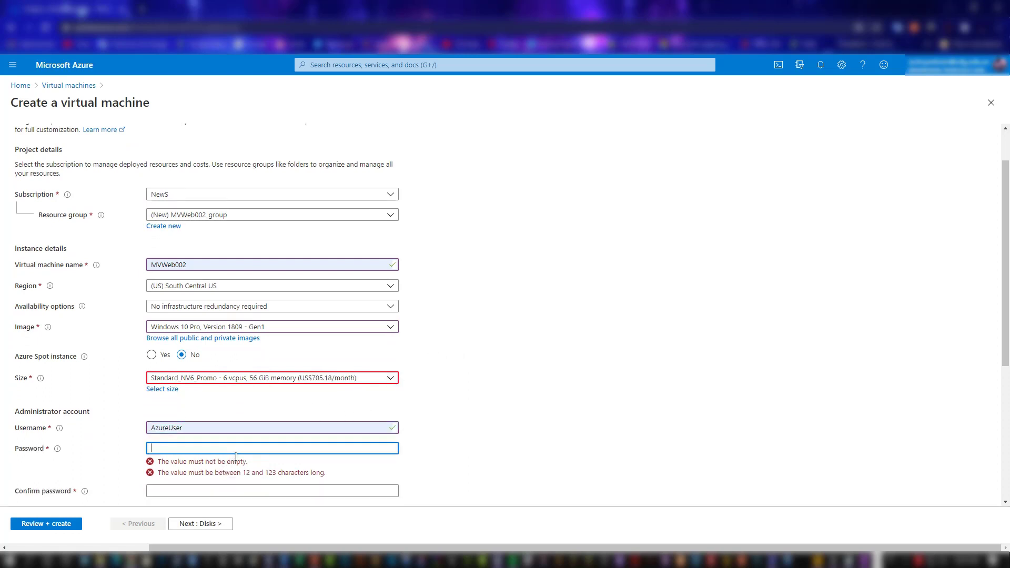
scroll(235, 455, down, 1)
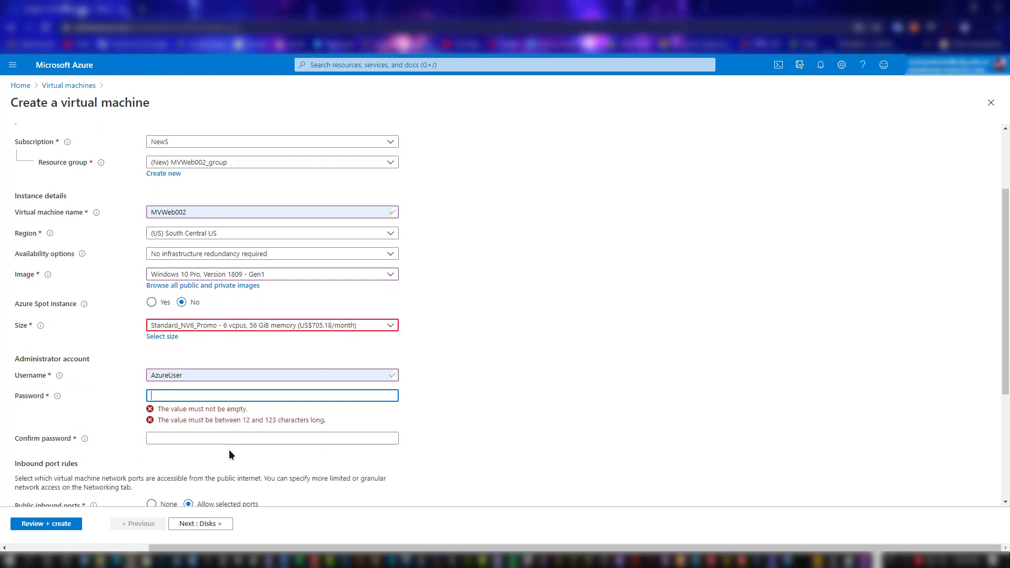
key(ctrl+v)
click(199, 424)
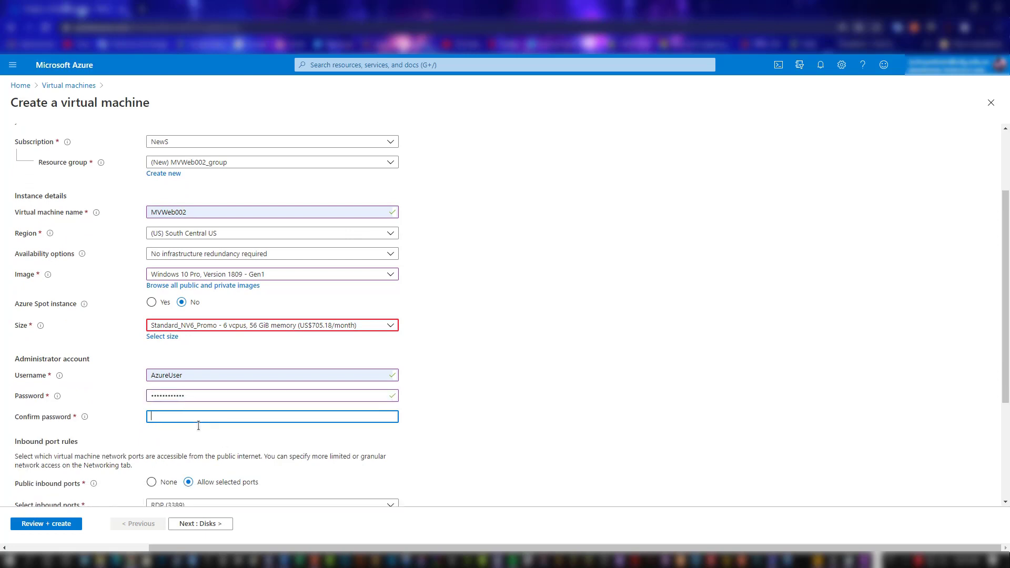
key(ctrl+v)
Step: Choose the NV6_Promo GPU size with 6 vCPUs and 56 GiB RAM for the virtual machine
click(172, 337)
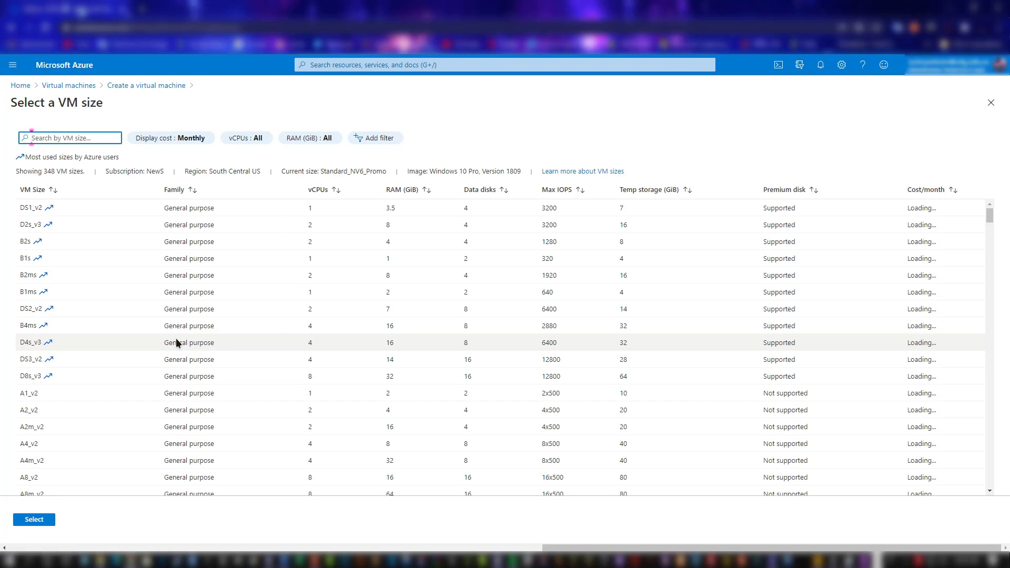
scroll(137, 325, down, 3)
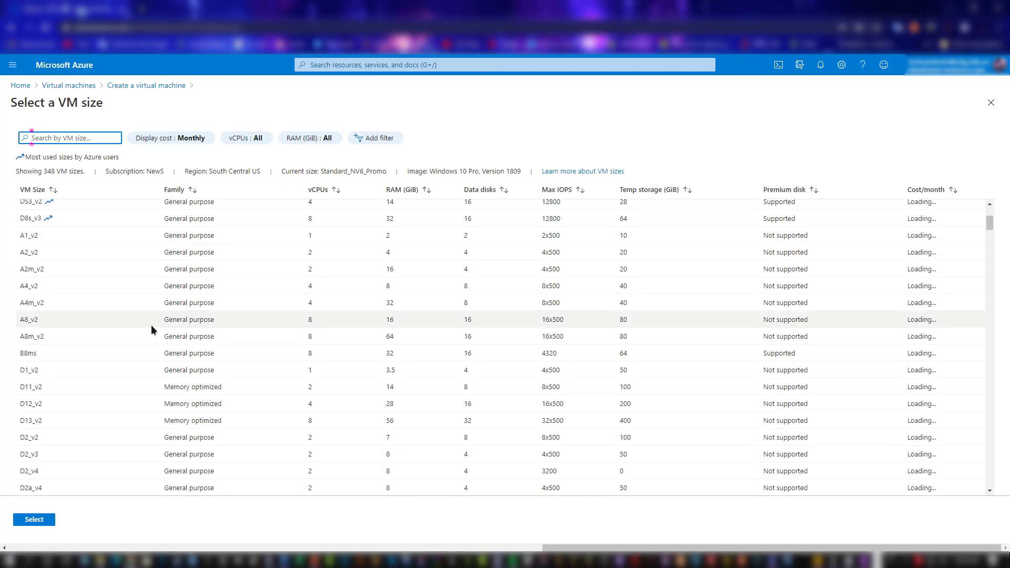
scroll(151, 324, down, 13)
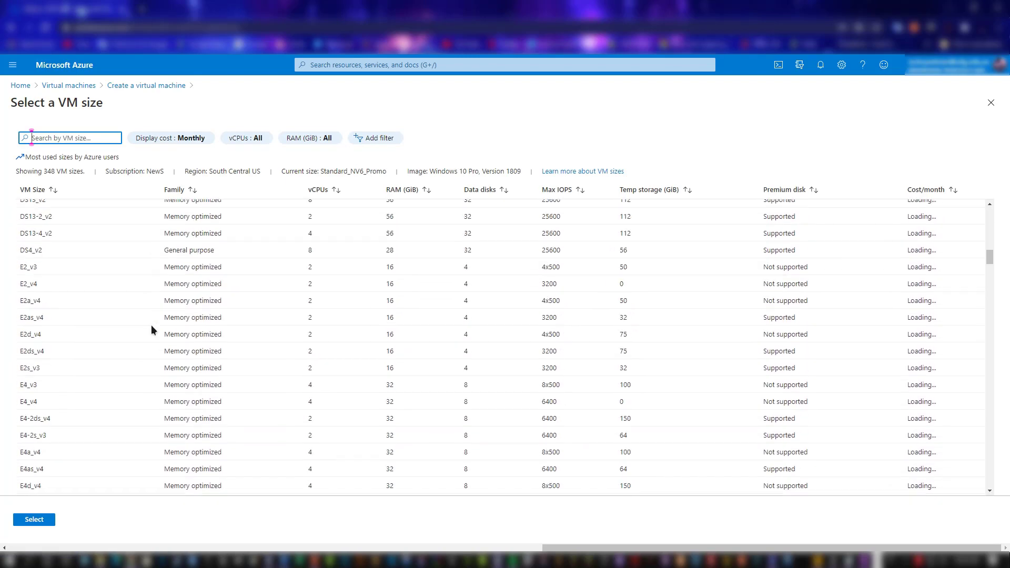
scroll(150, 325, down, 15)
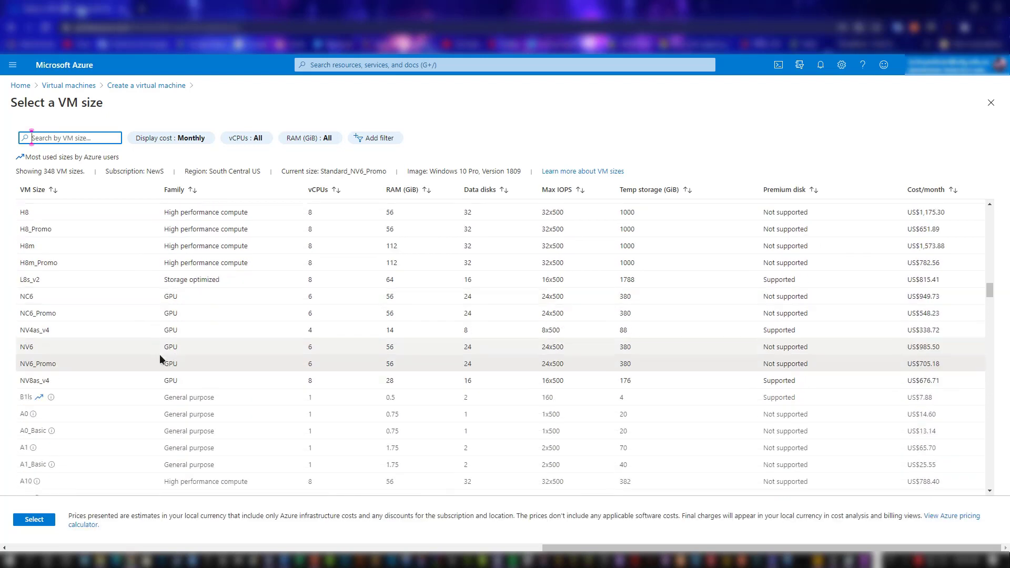
triple_click(308, 365)
click(309, 366)
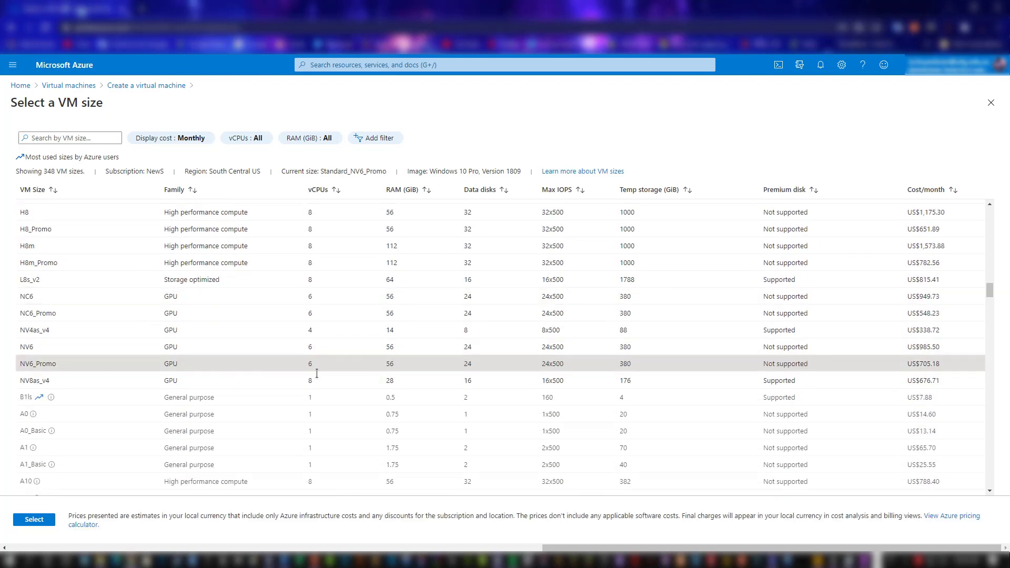
click(34, 521)
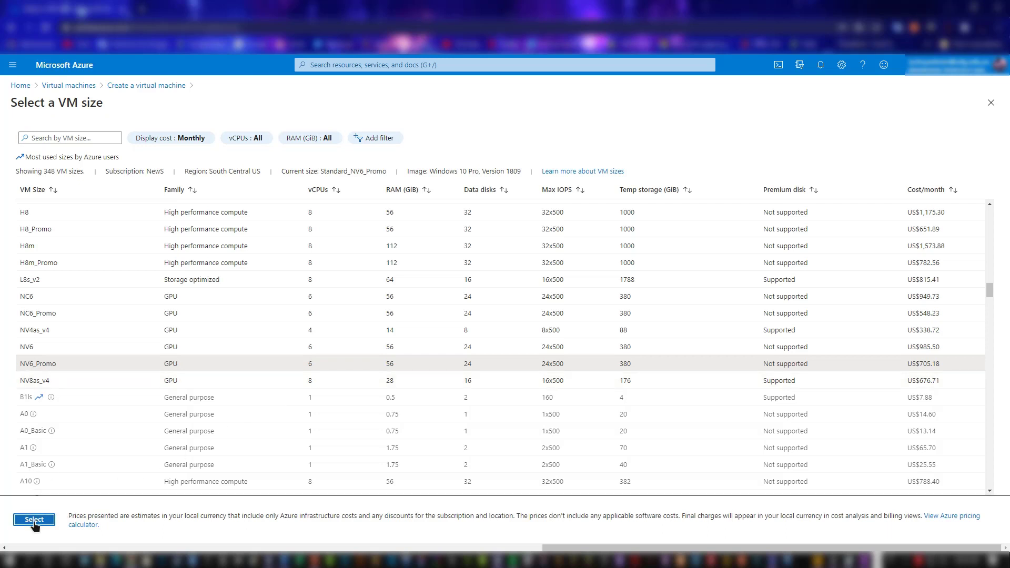
Step: Confirm the eligible Windows 10 license and submit the configuration for final validation, saving the administrator login in the browser
scroll(214, 431, down, 3)
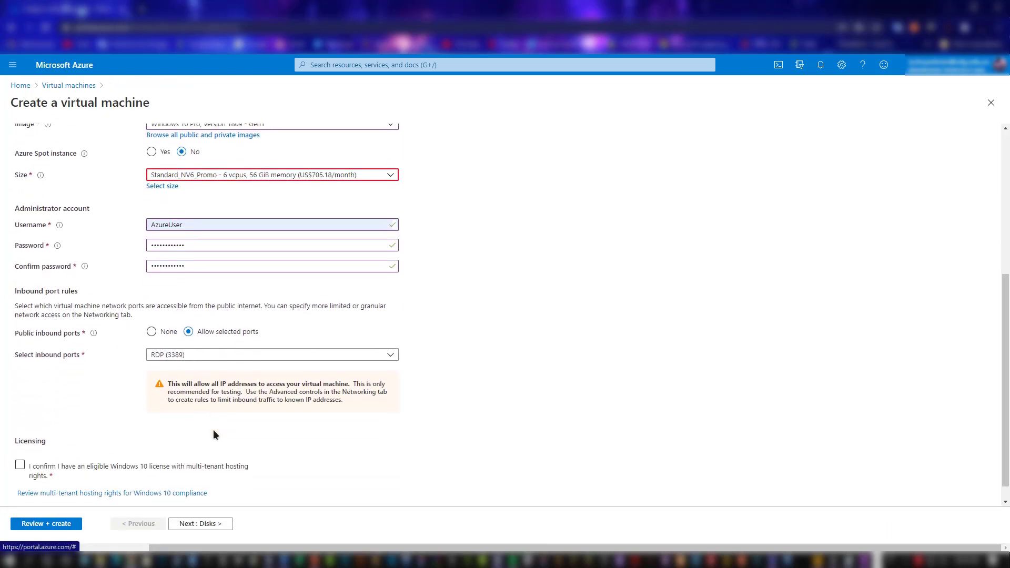
scroll(188, 424, down, 1)
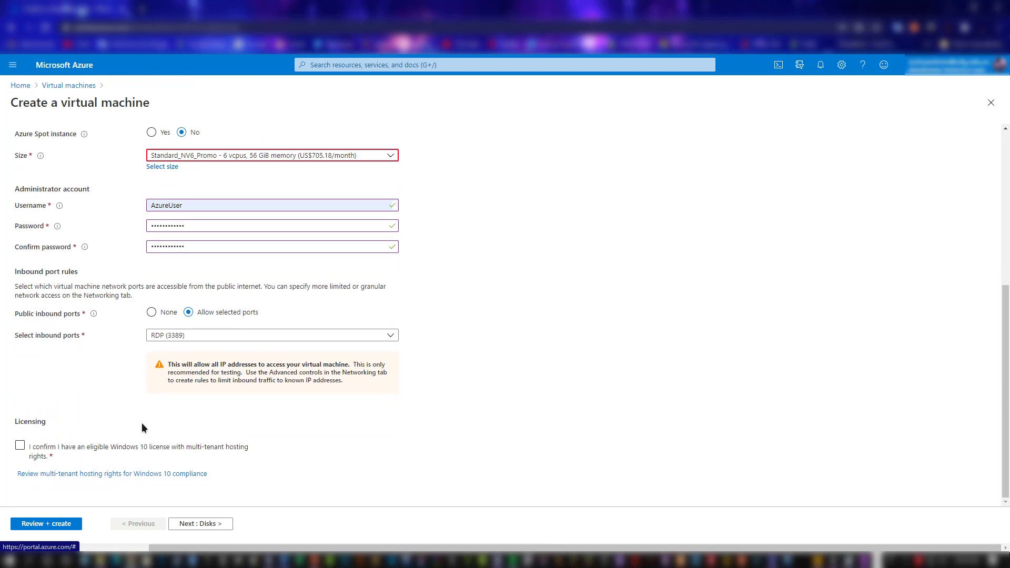
click(24, 449)
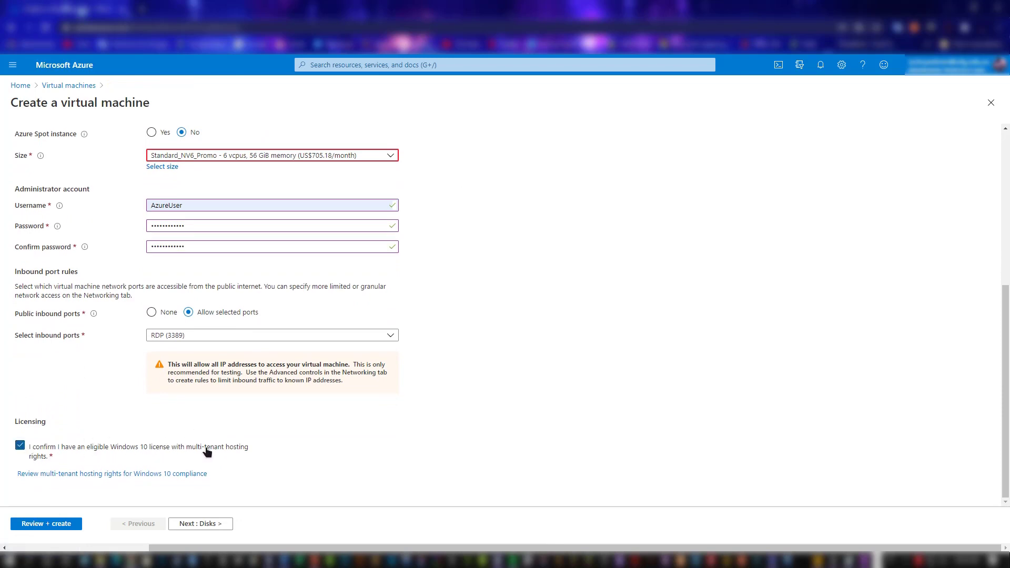
click(67, 526)
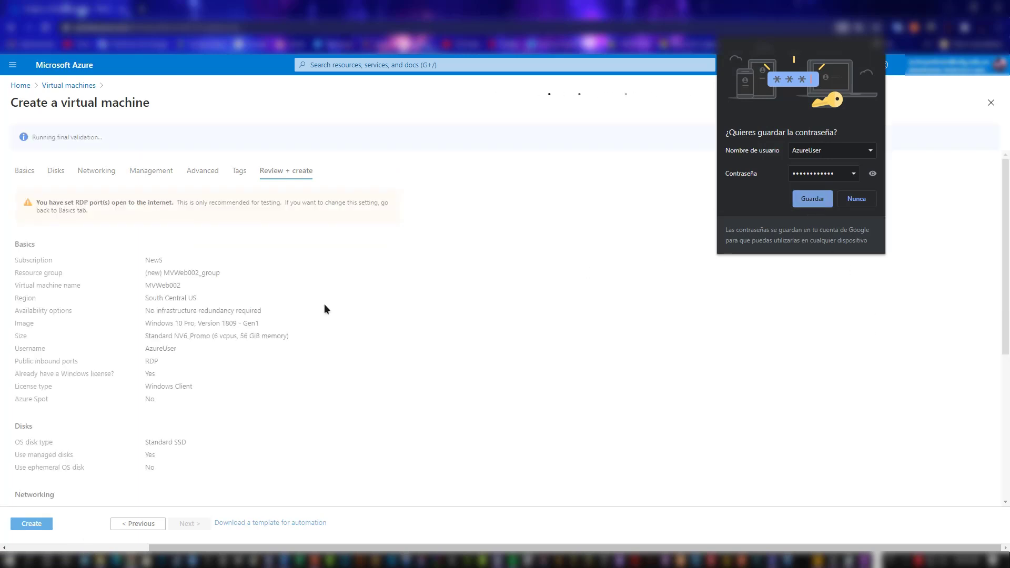
click(813, 203)
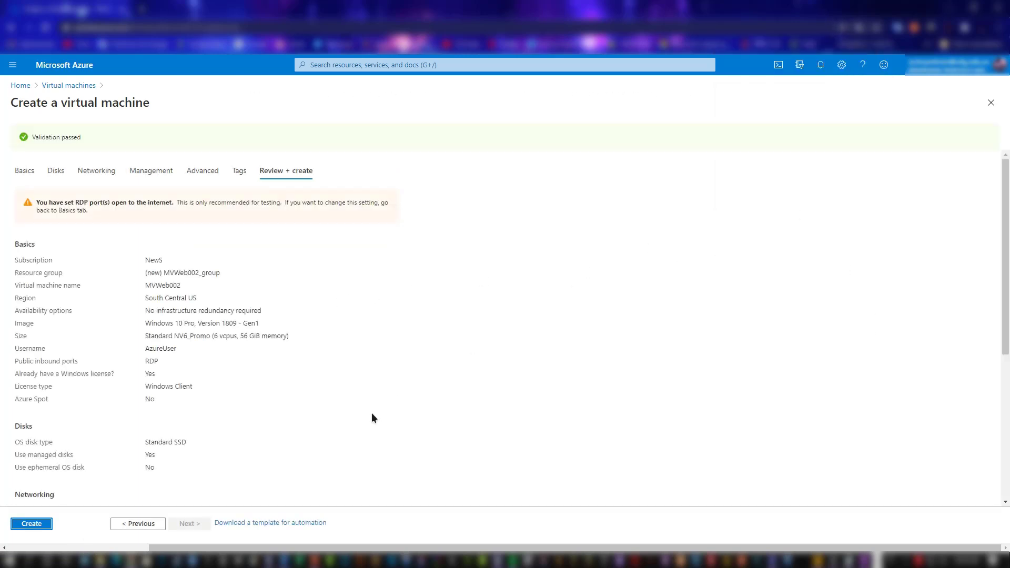
Step: Review the configuration summary, create the virtual machine, and open the deployed resource
scroll(372, 413, down, 5)
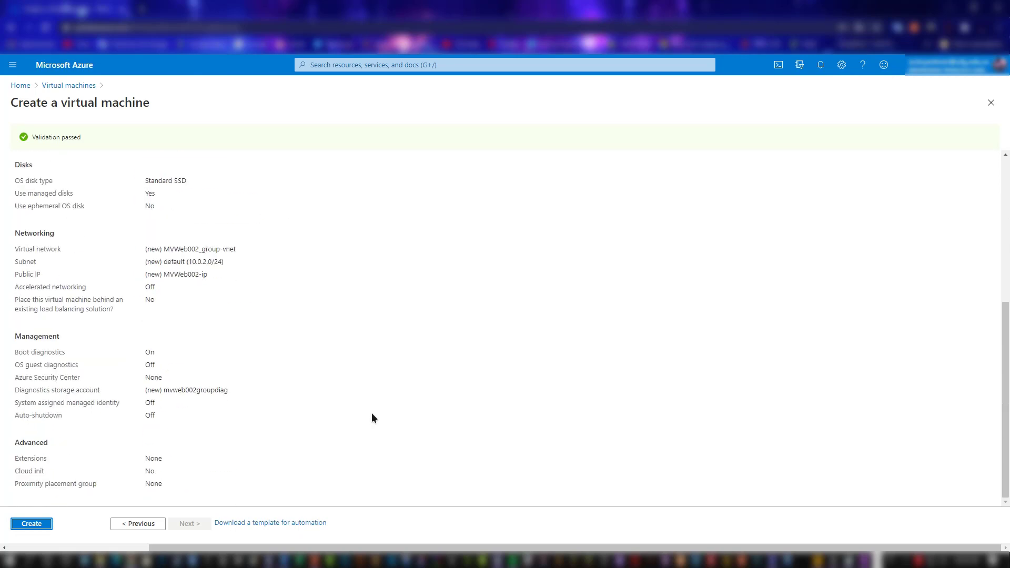
click(50, 524)
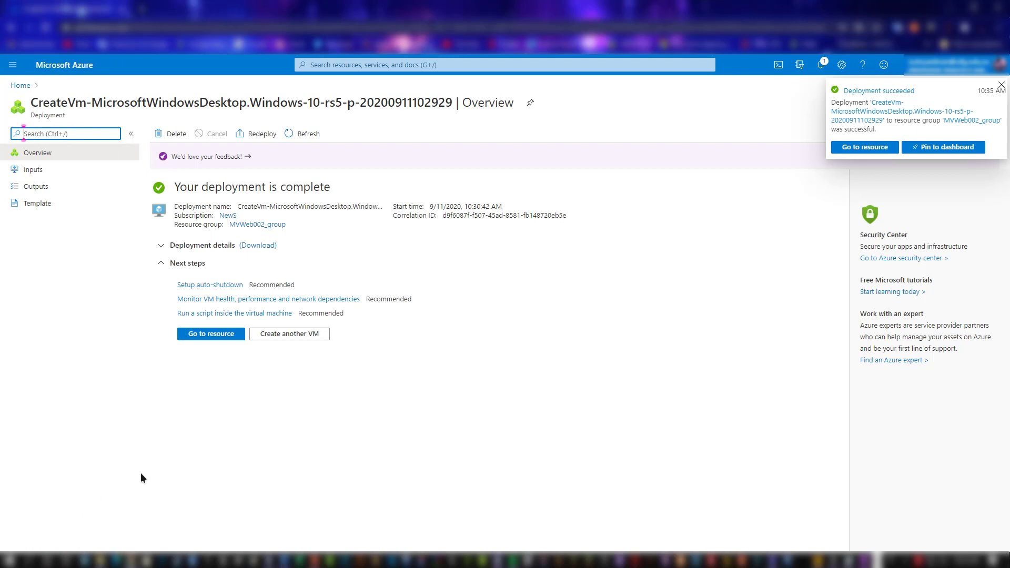
click(219, 338)
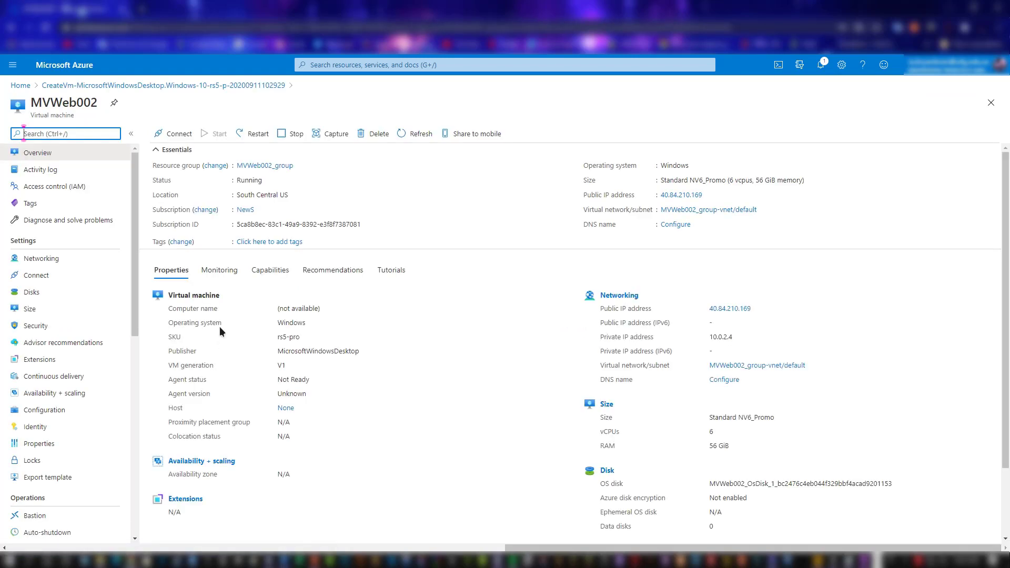
Step: Download the MVWeb002 RDP file for the public IP address on port 3389 and launch the remote connection from it
click(173, 133)
click(181, 156)
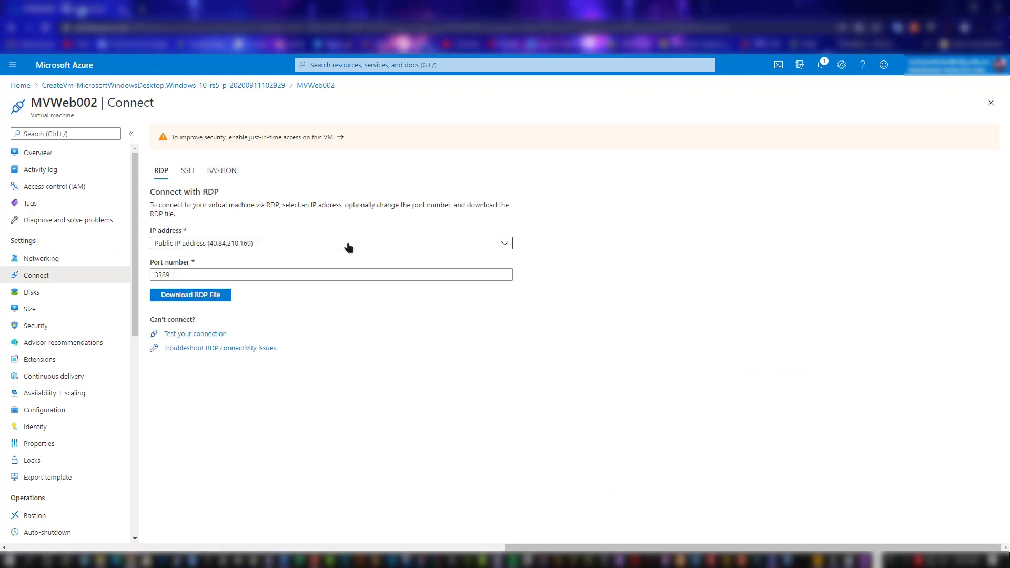
click(203, 299)
click(408, 268)
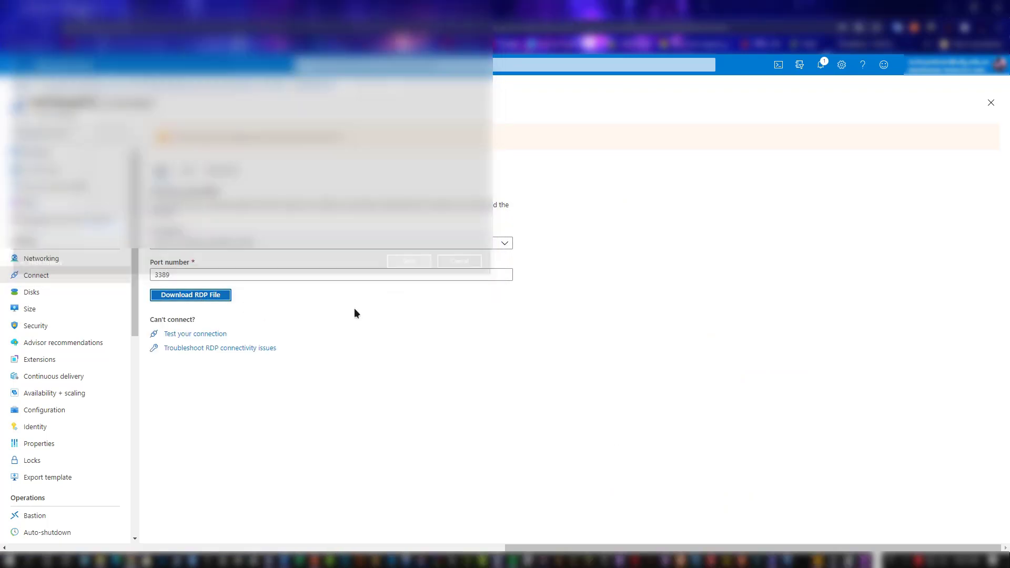
click(39, 544)
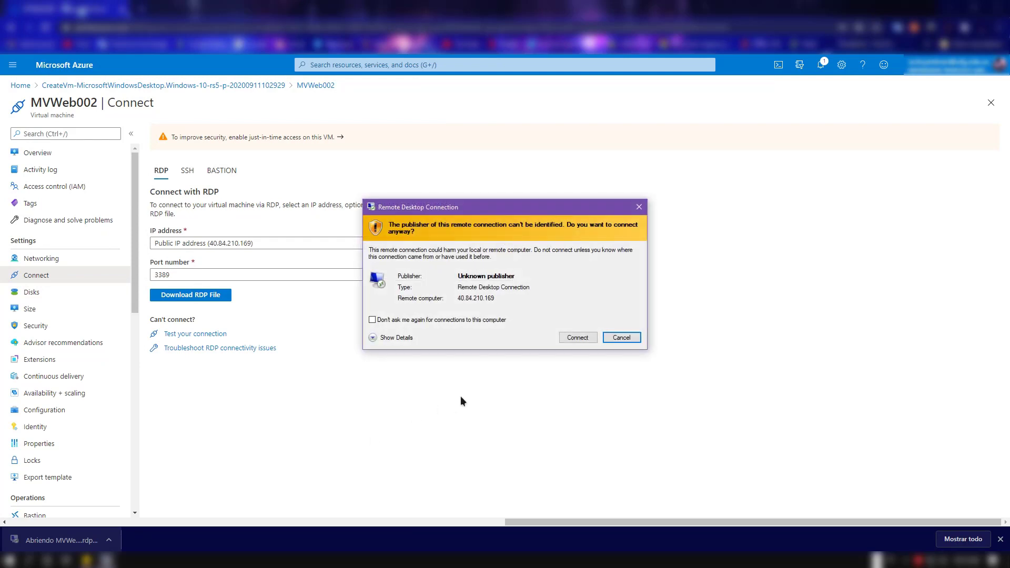
click(584, 337)
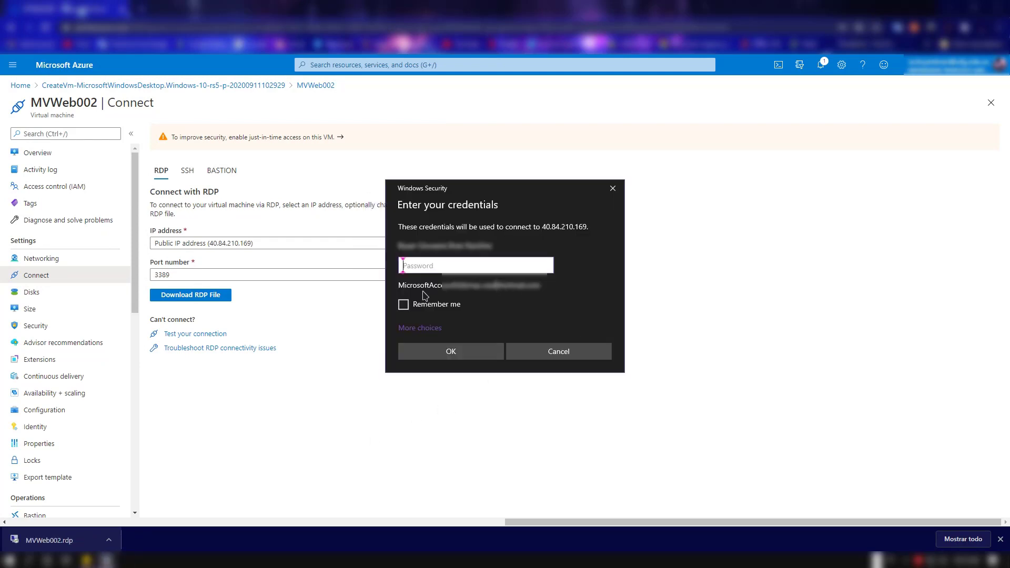
Step: Sign in to the remote computer with a different account's user name and password, and accept its untrusted certificate
click(420, 328)
click(437, 382)
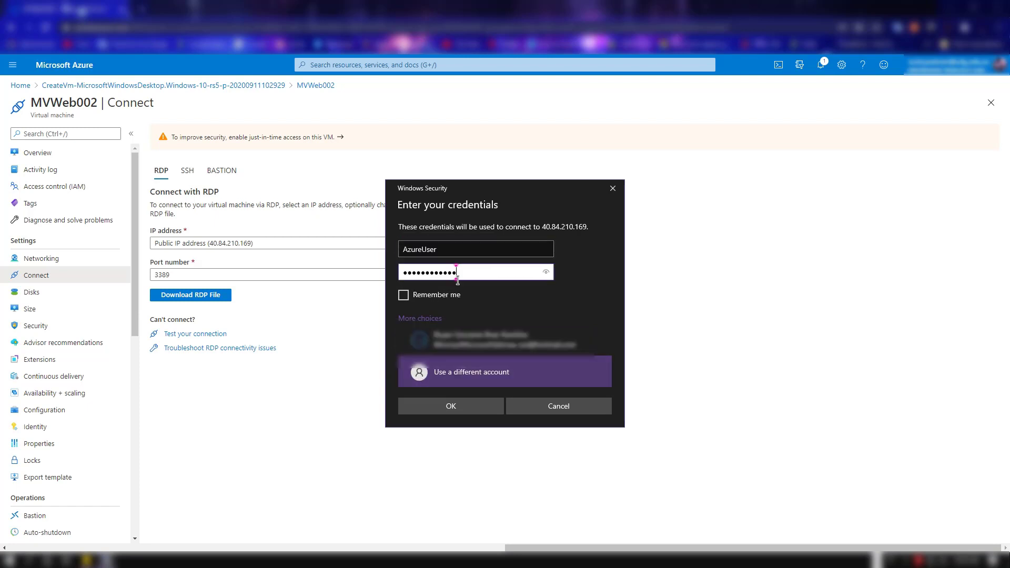
click(452, 296)
click(451, 406)
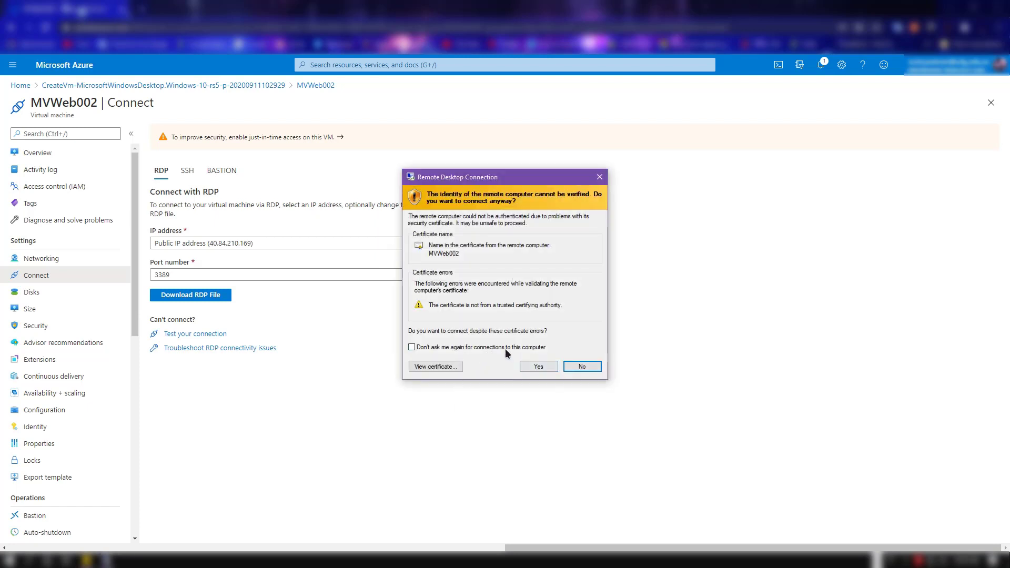
click(537, 366)
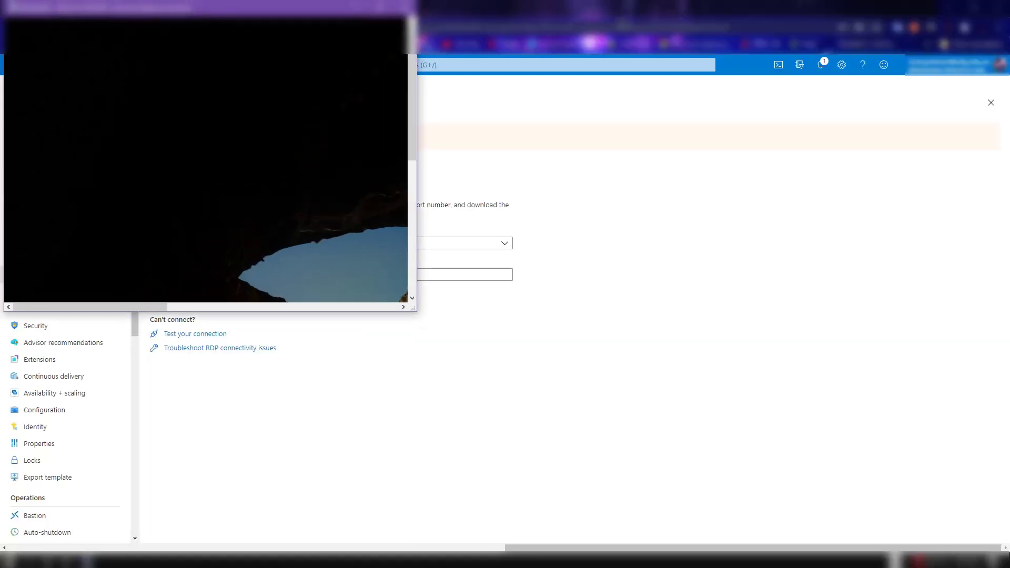
Step: Take the remote desktop session out of full screen and enlarge its window to fill almost the whole screen
drag(93, 8, 463, 125)
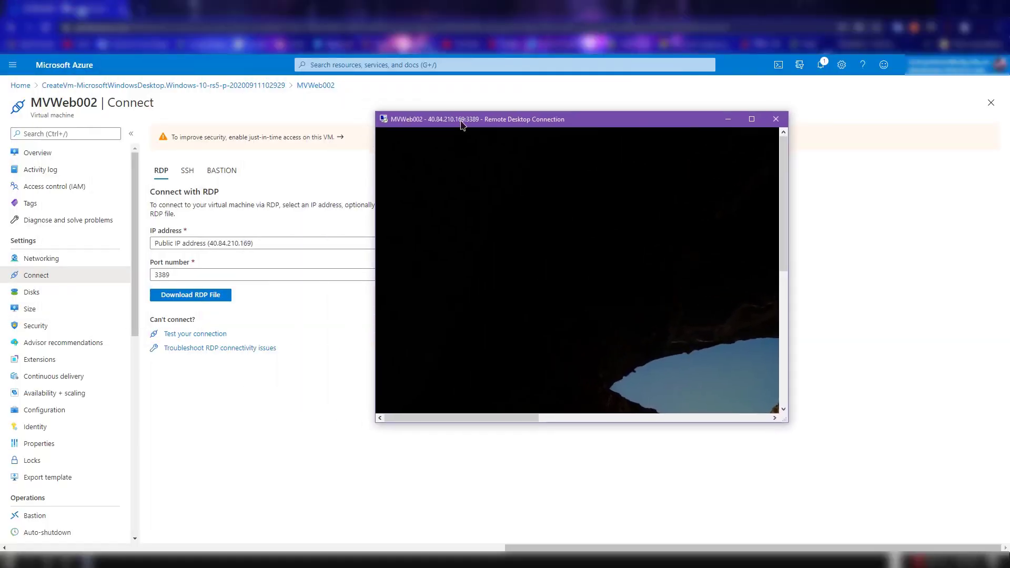
drag(377, 112, 179, 51)
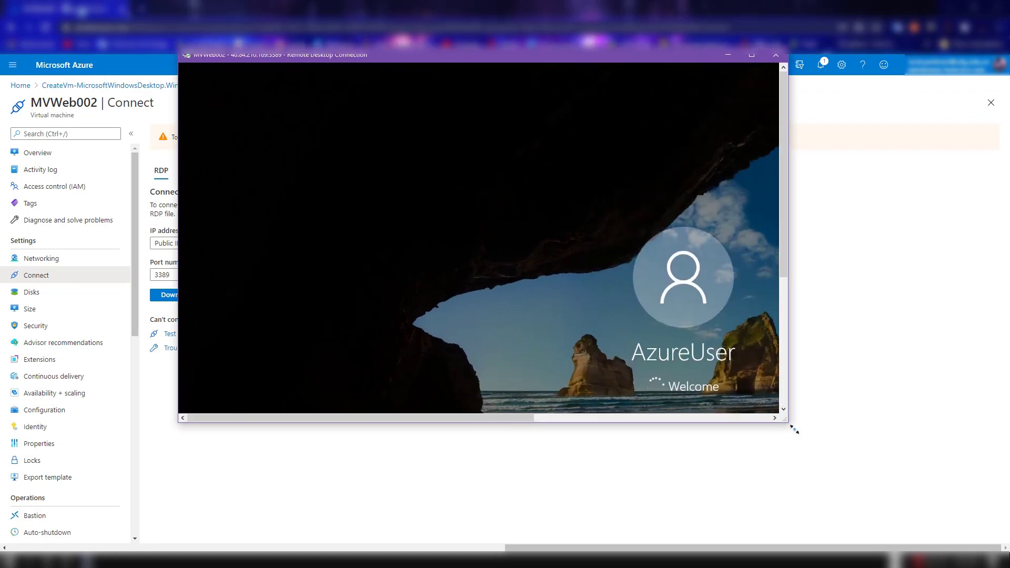
drag(788, 422, 999, 546)
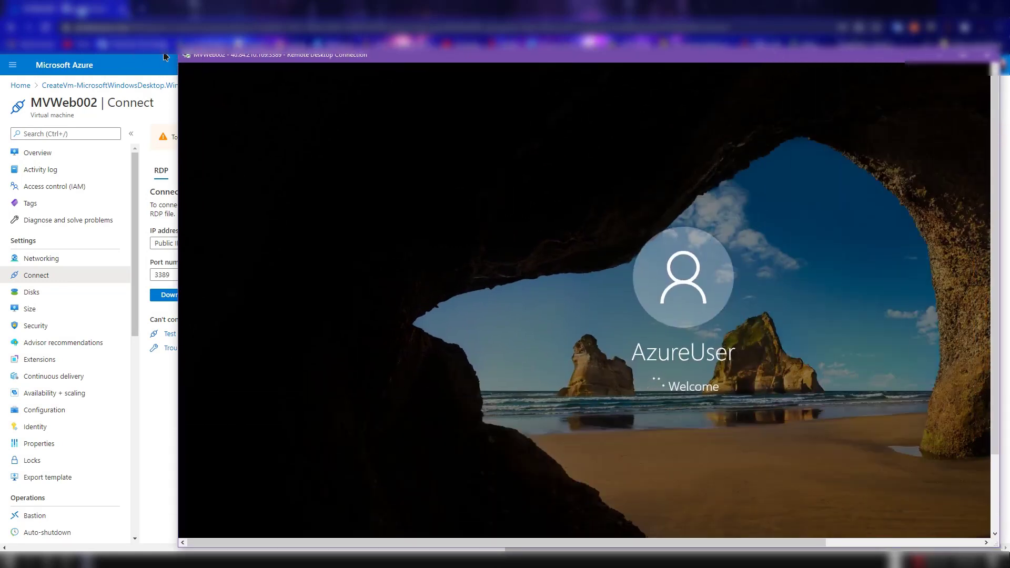
drag(187, 55, 2, 1)
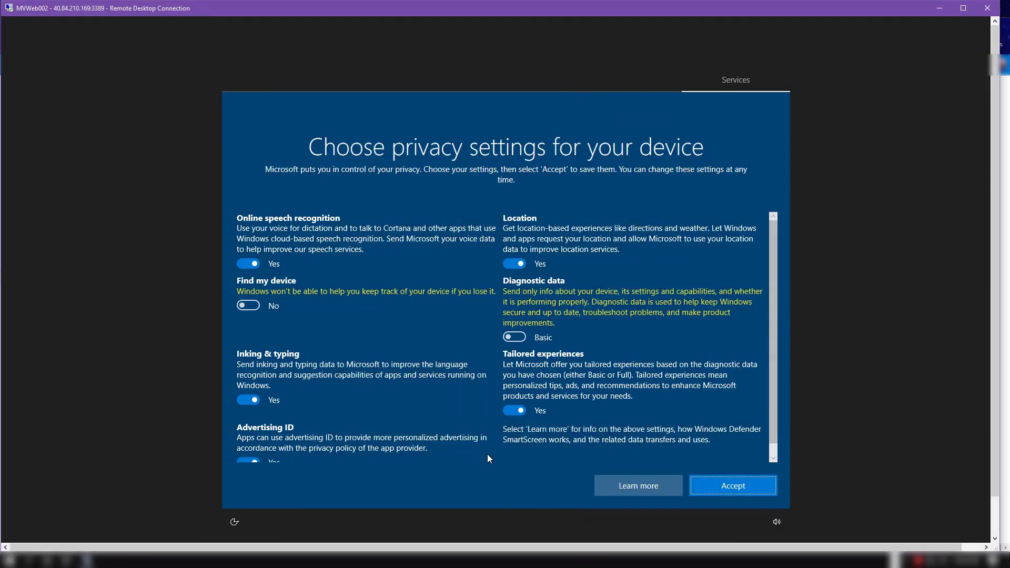
Step: Turn off location, online speech recognition, tailored experiences, inking & typing and advertising ID, accept the privacy settings, and decline network discovery
click(519, 263)
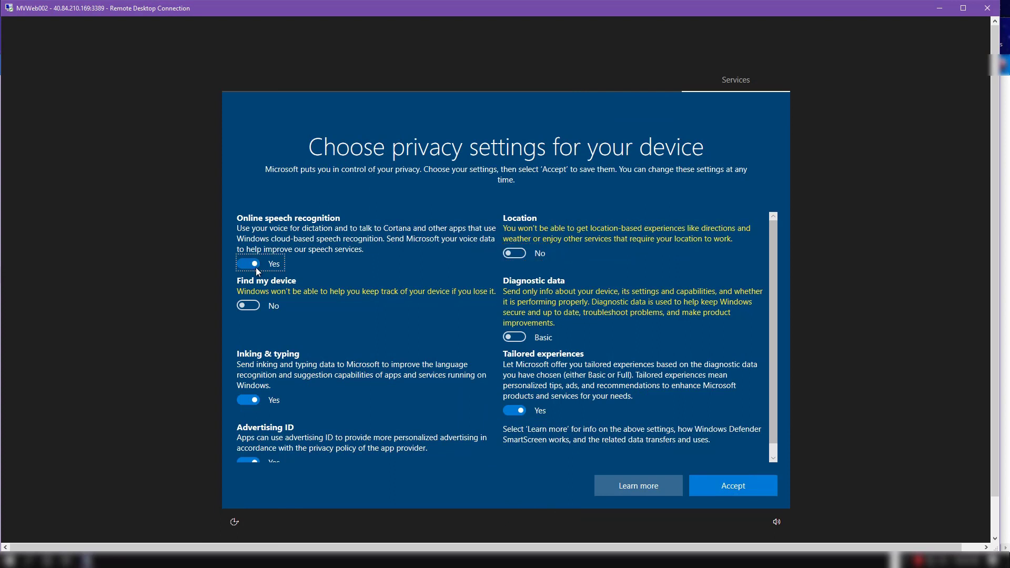
click(245, 264)
scroll(509, 368, down, 1)
click(514, 399)
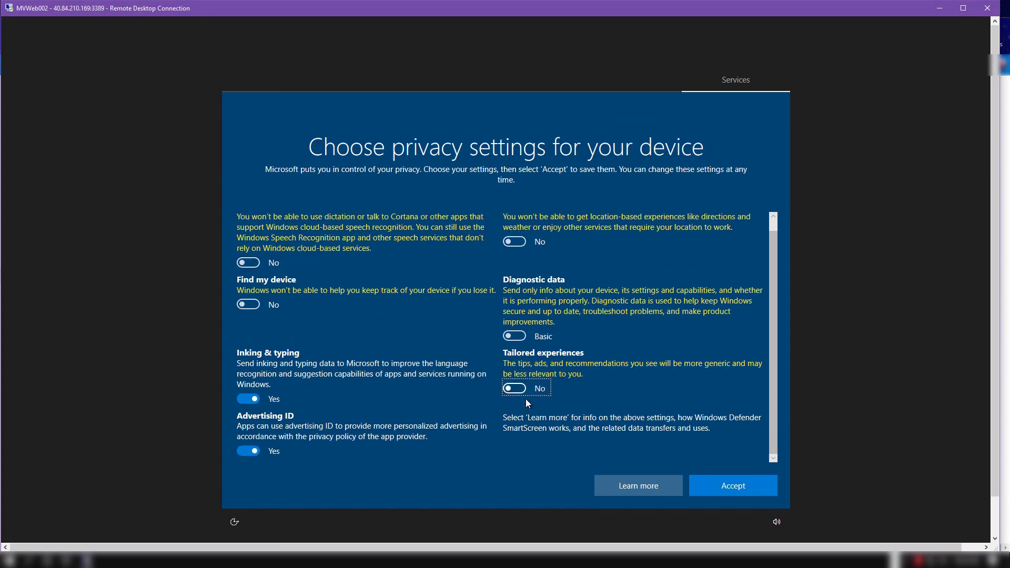
click(244, 400)
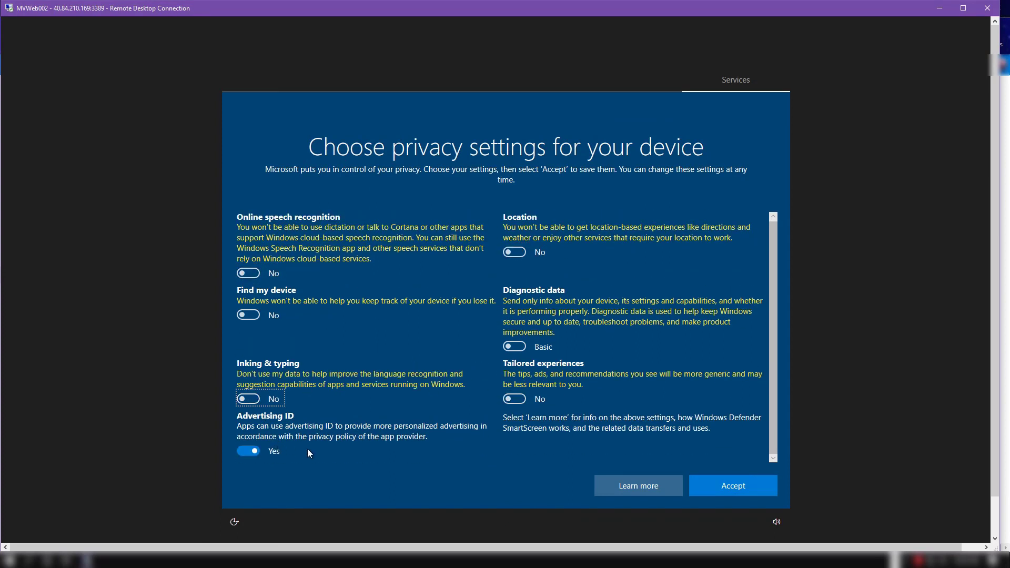
click(256, 456)
click(743, 487)
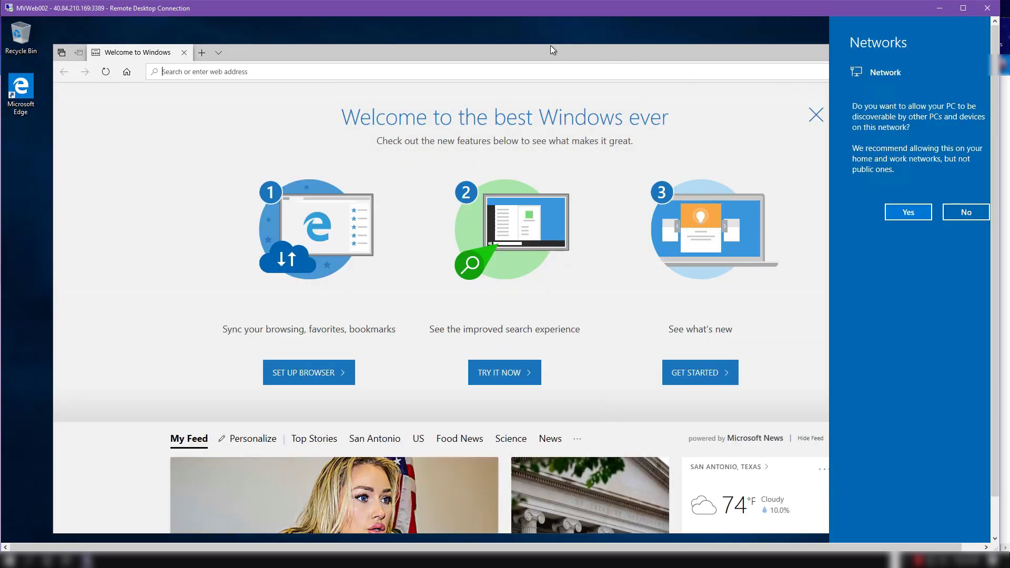
click(957, 218)
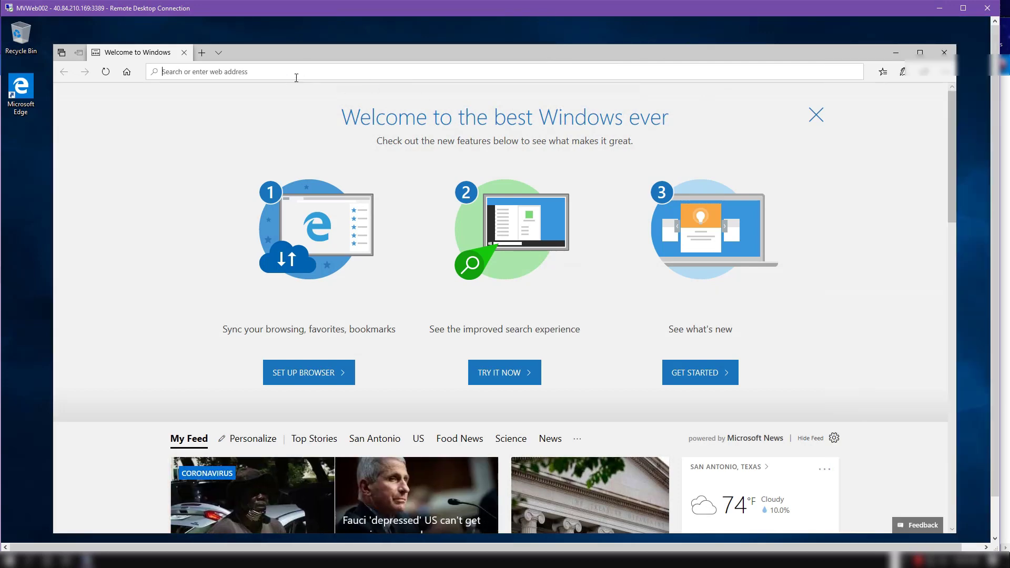
Step: Search the web in Edge for "download google chrome" and open the Google Chrome download page
text(downl)
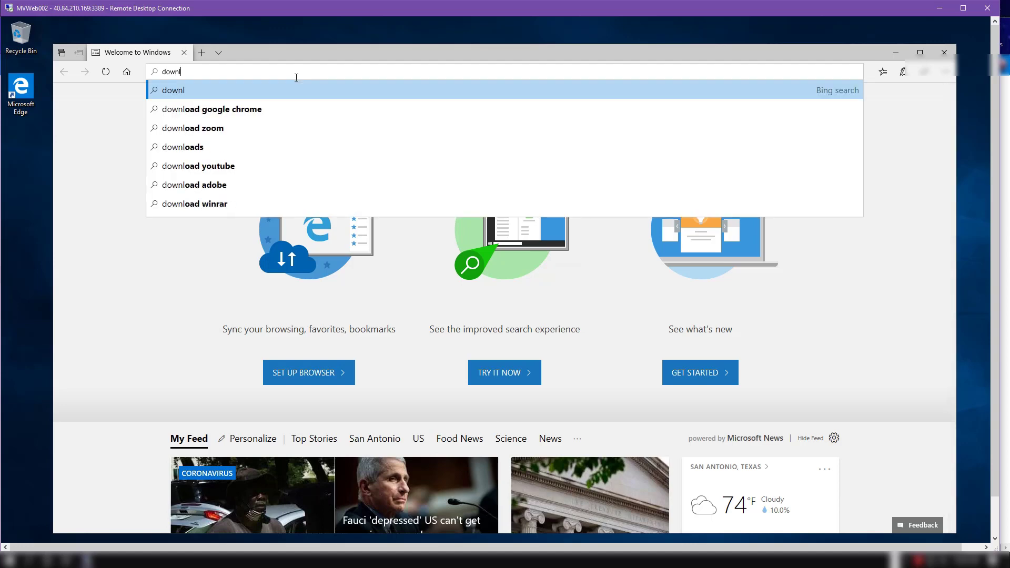
text(oad)
key(Down)
key(Return)
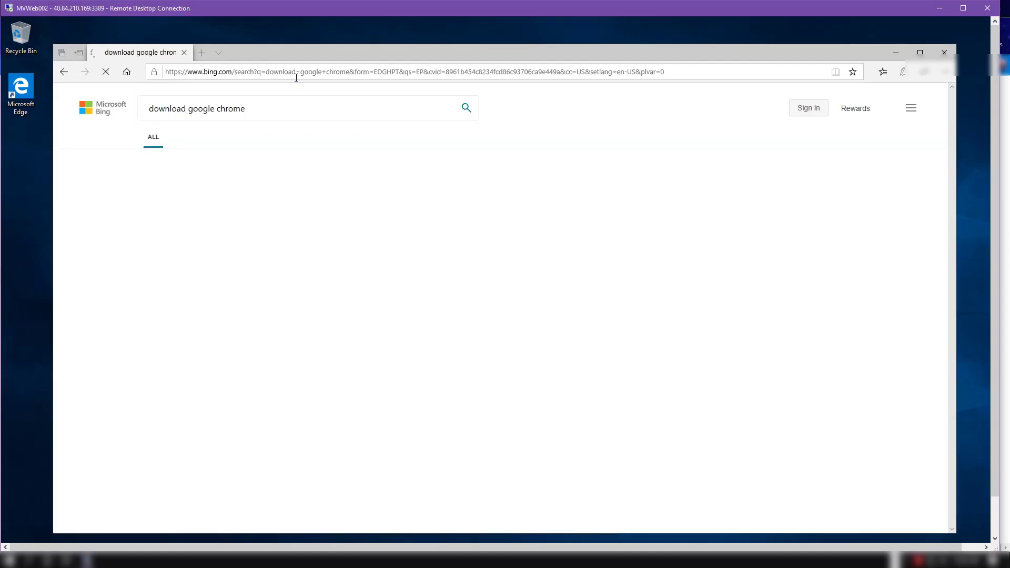
click(268, 297)
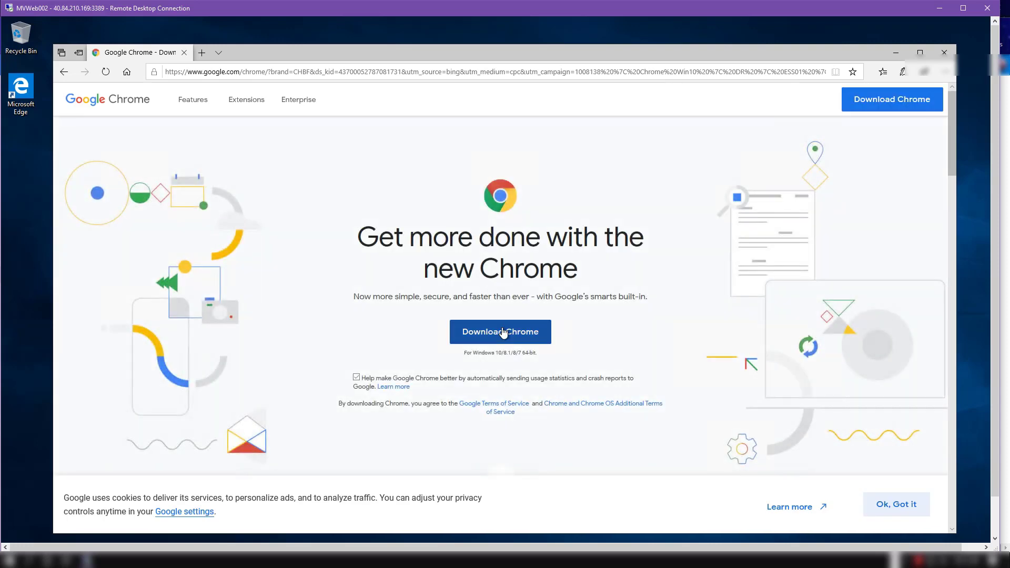
Step: Download Chrome, run its installer with the required permission, and close the Edge window
click(503, 332)
click(554, 518)
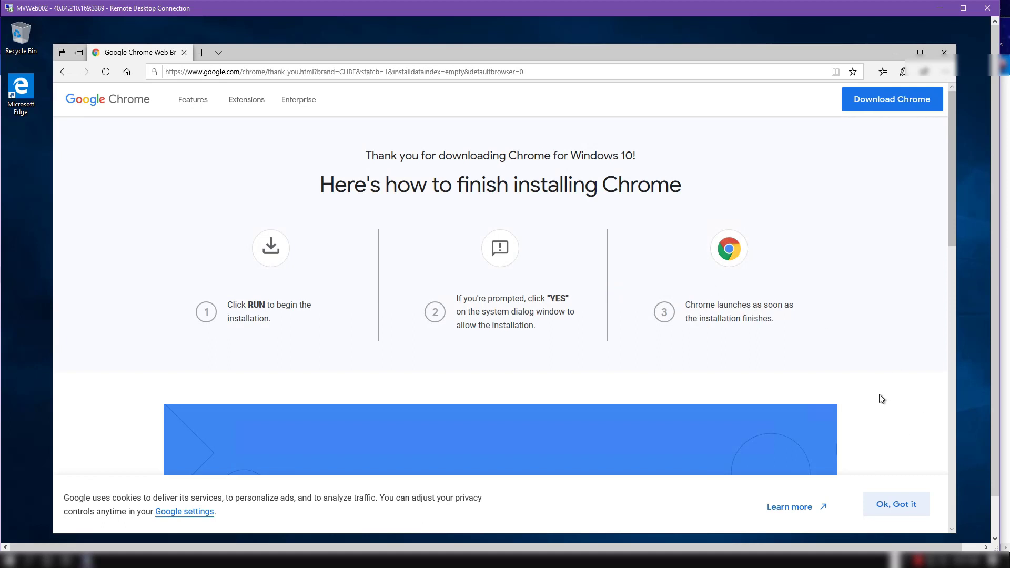
scroll(883, 397, down, 3)
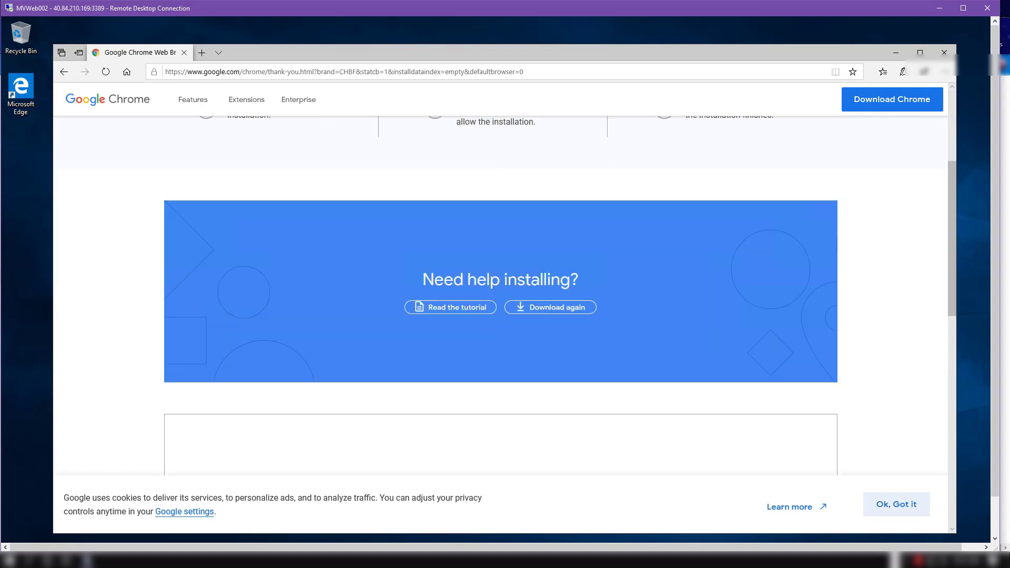
drag(998, 361, 1007, 449)
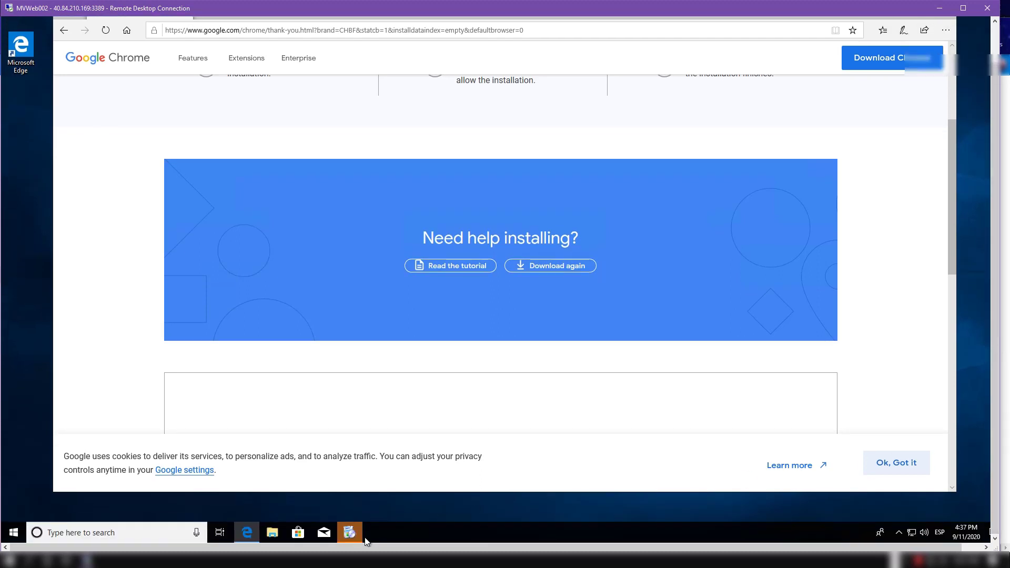
click(350, 532)
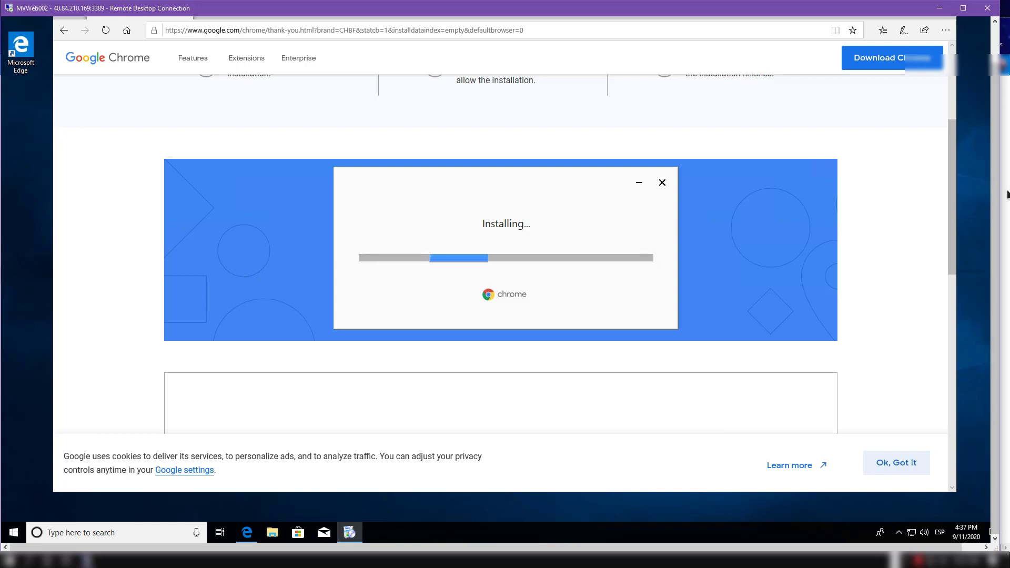
drag(996, 330, 996, 289)
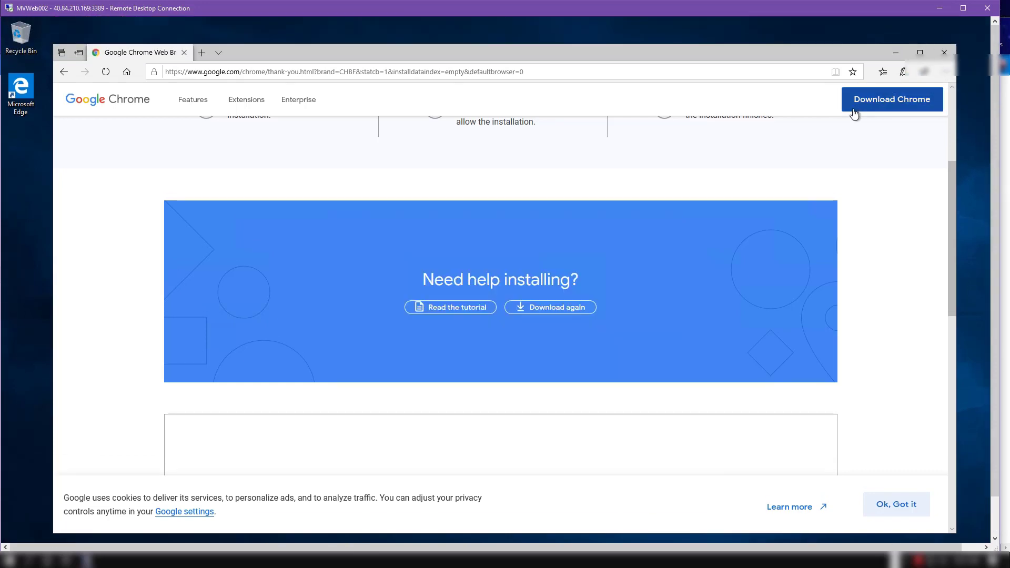
click(945, 52)
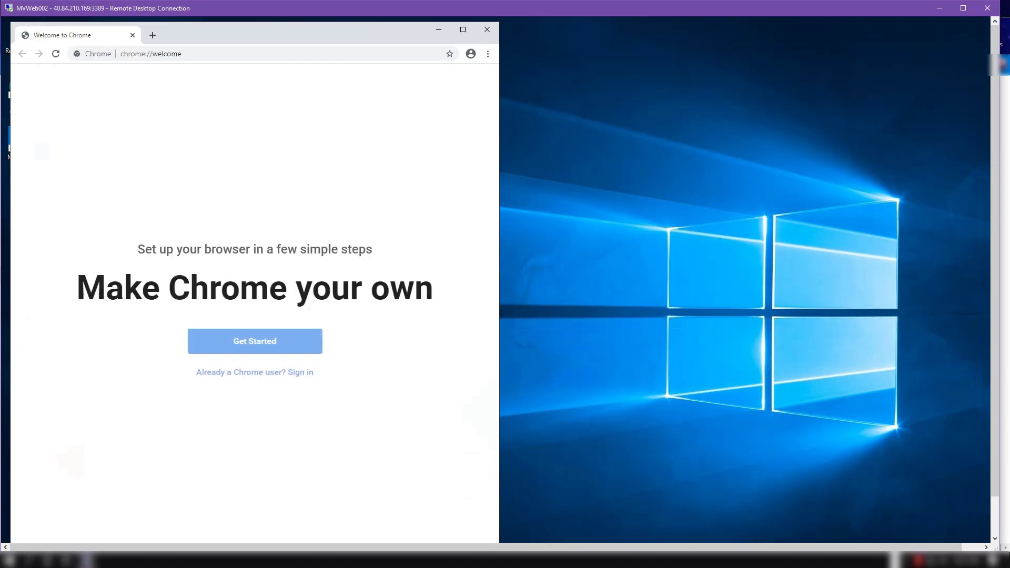
click(201, 60)
key(ctrl+a)
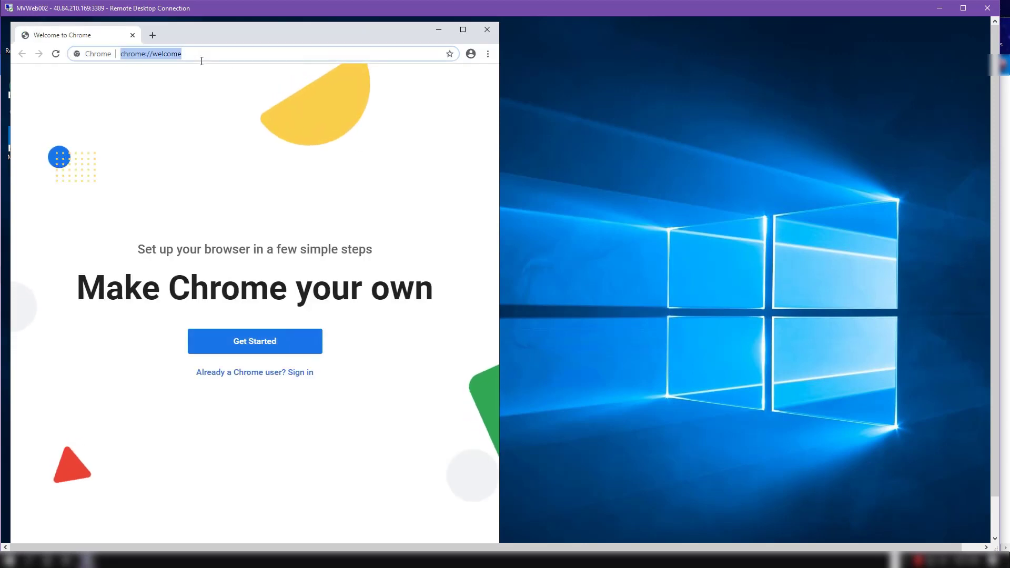
text(https://www.nvidia.com/Download/driverResults.aspx/137138/en-us)
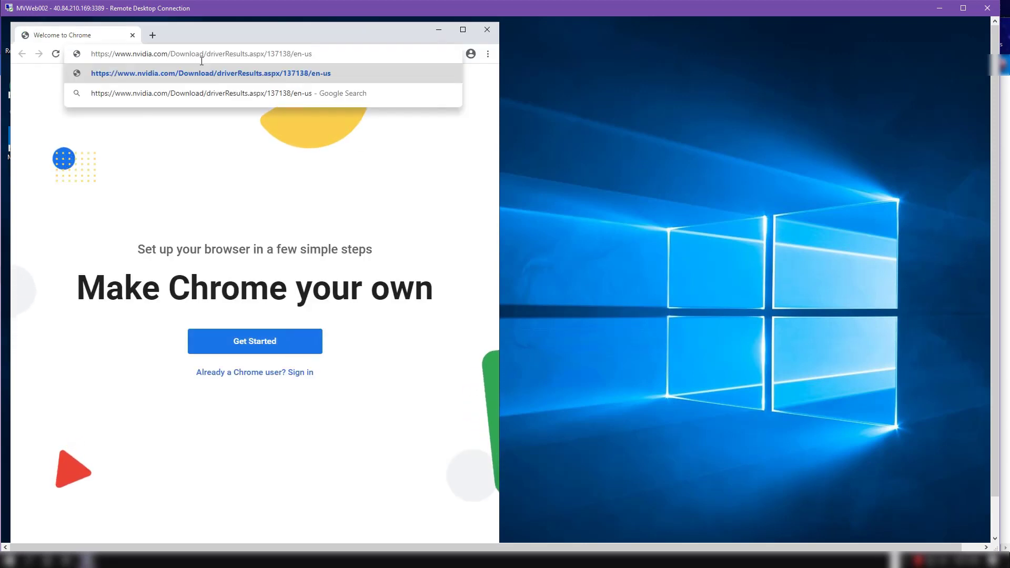
key(Return)
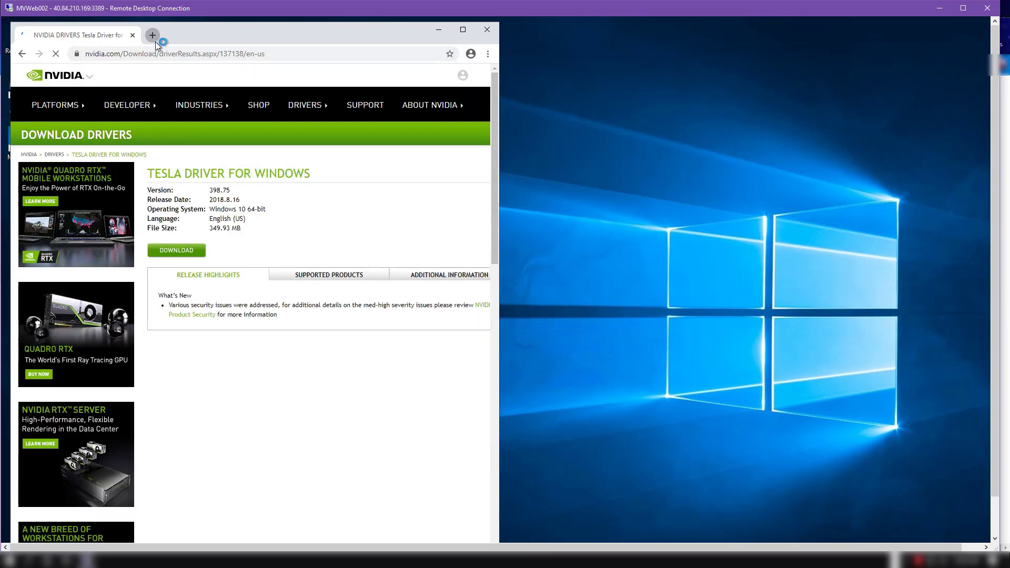
Step: Search for "download node js" in a new tab and download the 12.18.3 LTS Windows Installer from the Node.js site
click(155, 40)
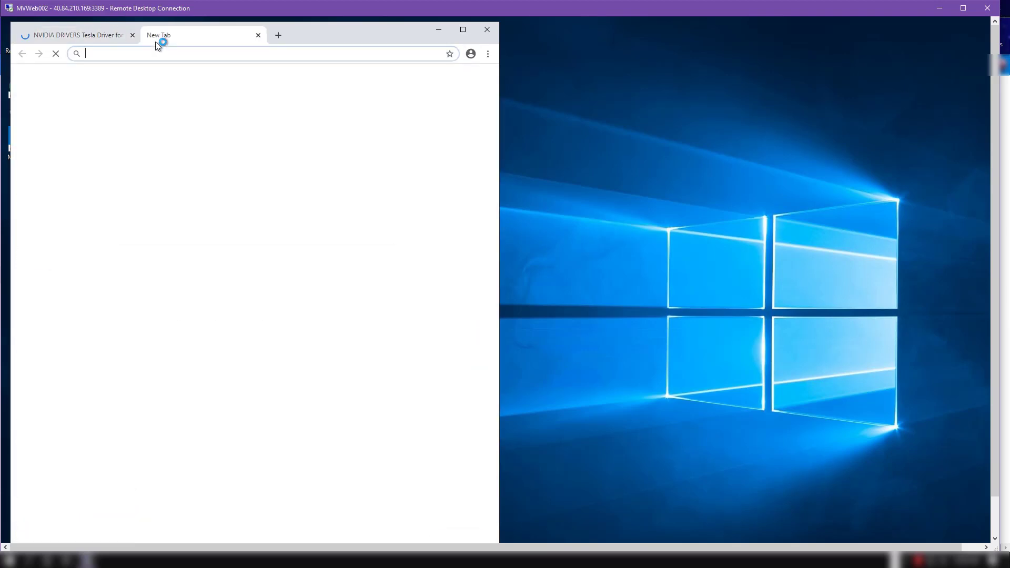
text(download )
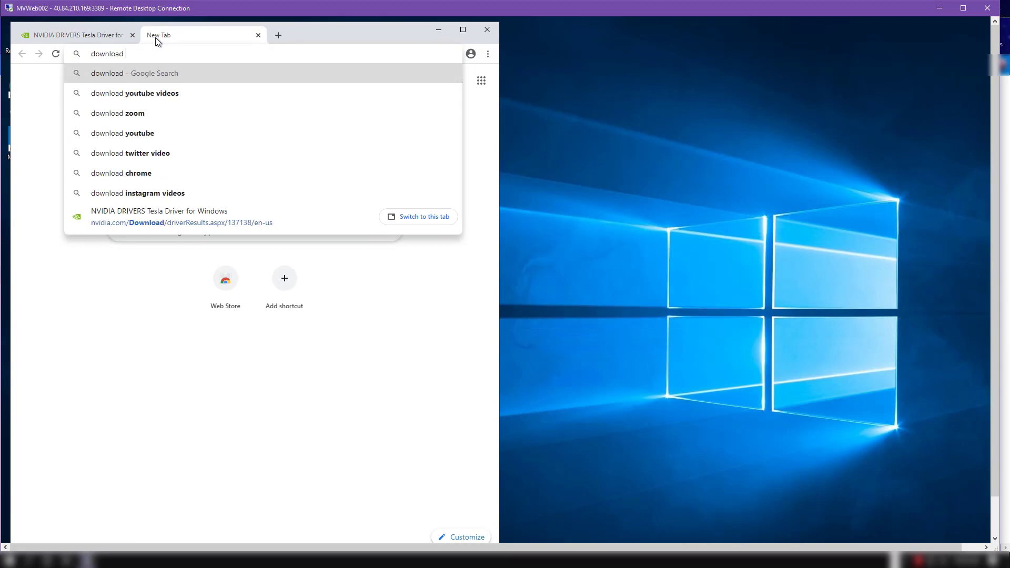
text(node js)
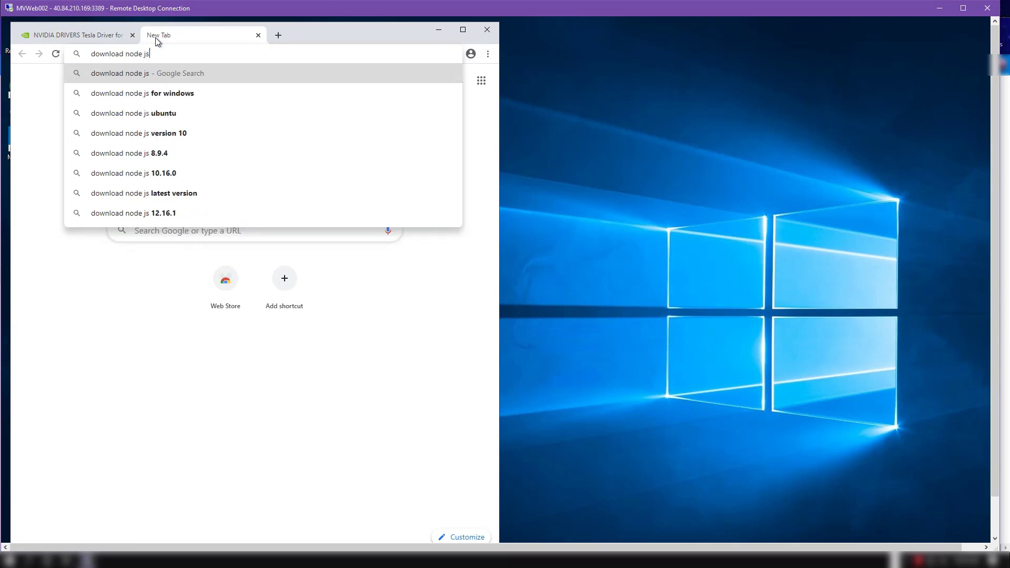
key(Return)
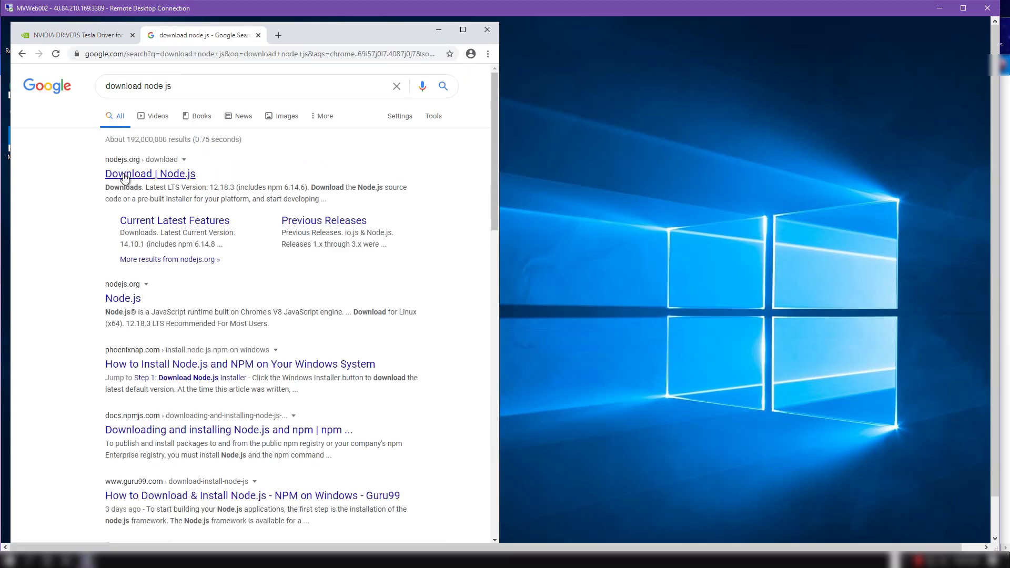
click(125, 179)
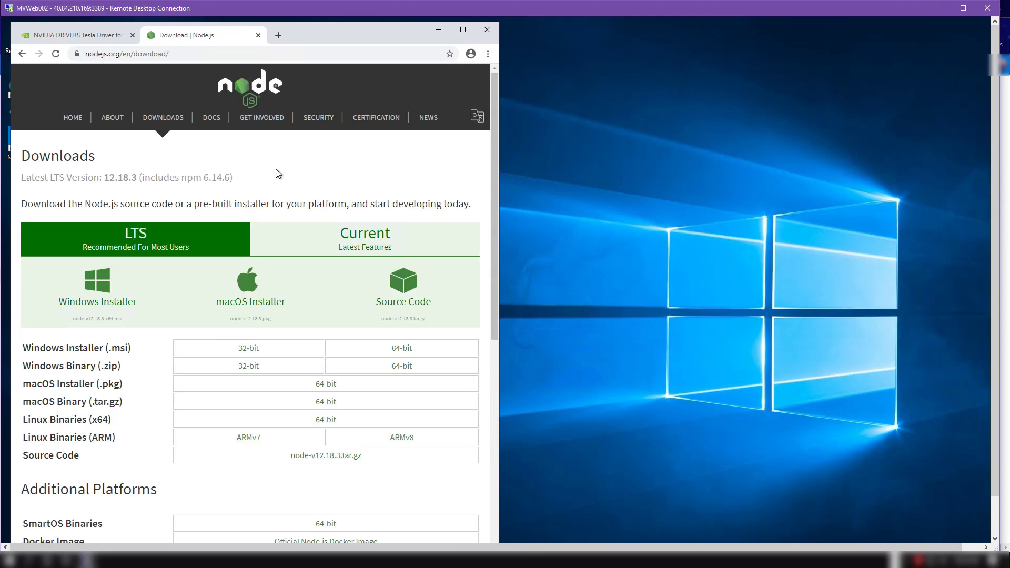
click(89, 305)
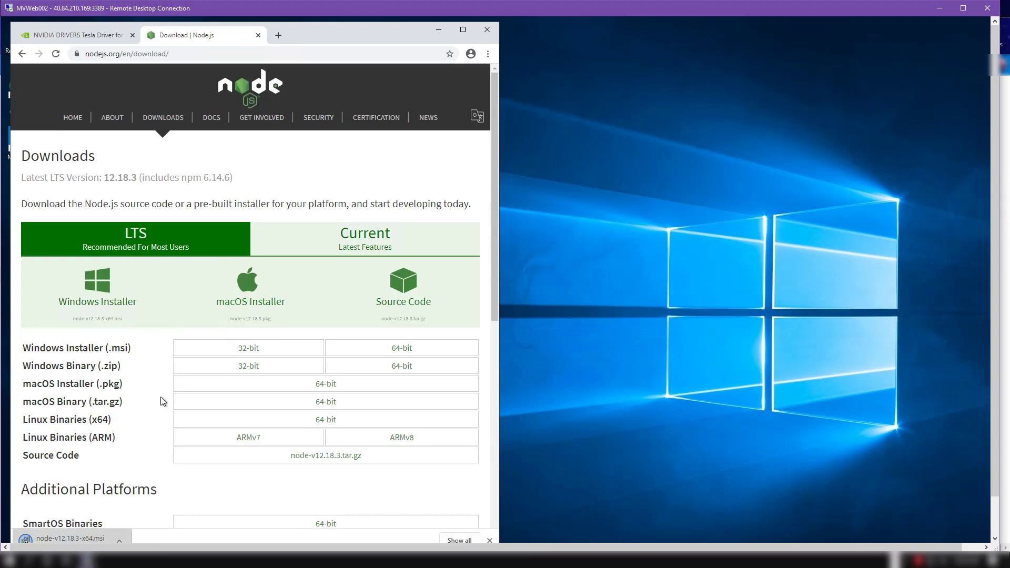
Step: Return to the NVIDIA page and request the Tesla driver 398.75 download for Windows 10 64-bit
click(83, 39)
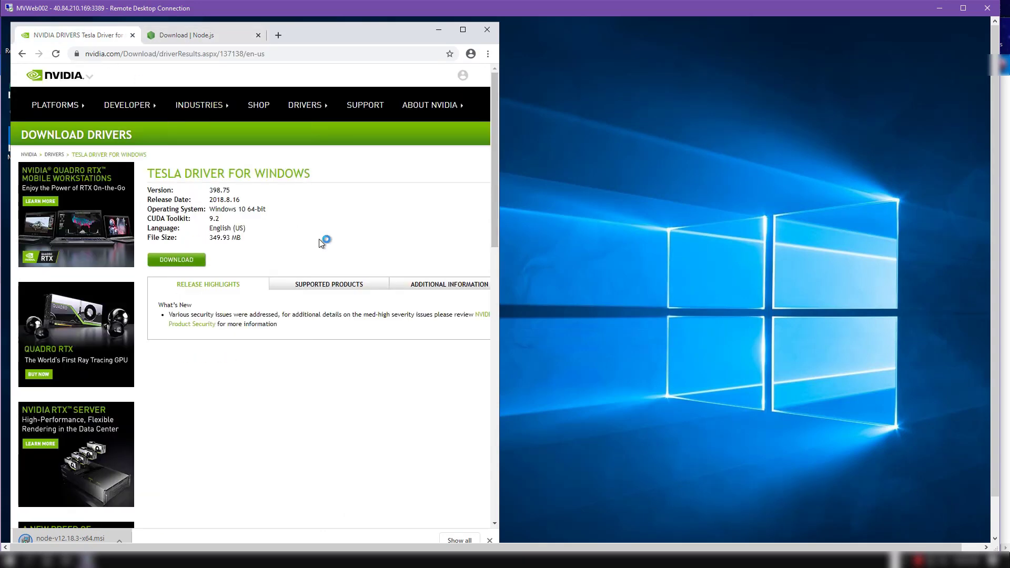
click(192, 262)
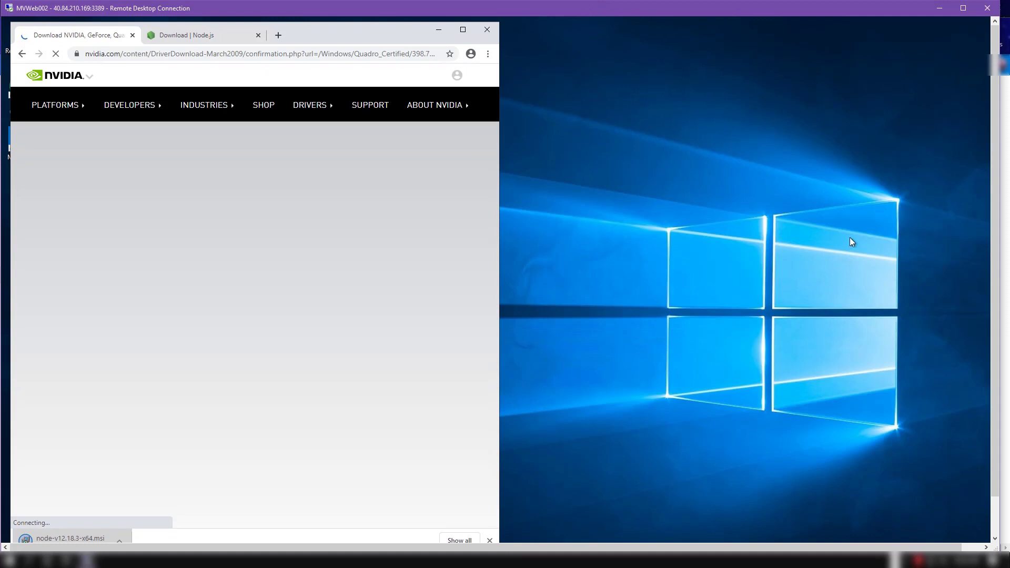
Step: Run the Node.js setup with the license accepted, default features, and the necessary tools for native modules included
drag(995, 292, 998, 337)
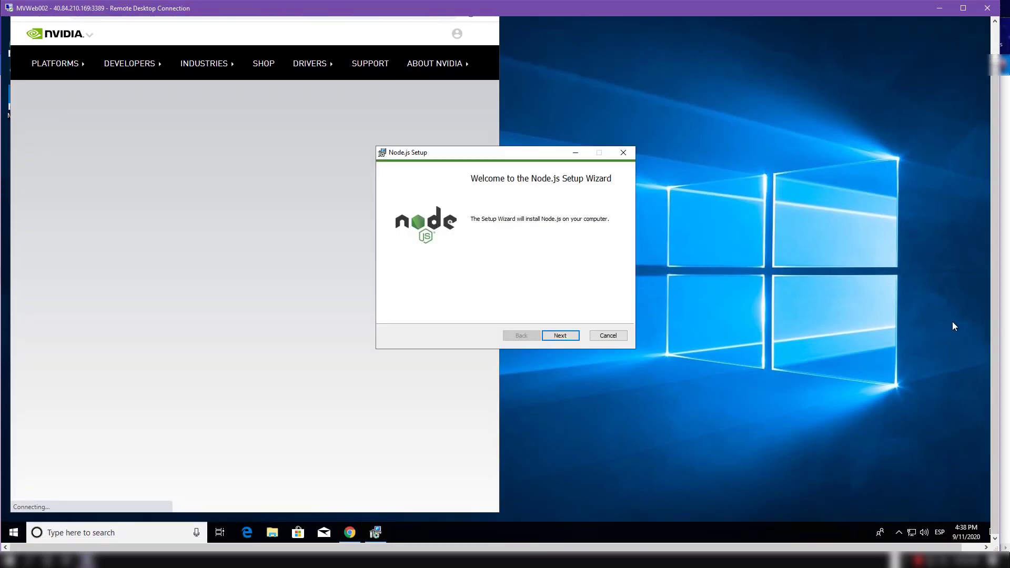
click(569, 337)
click(470, 311)
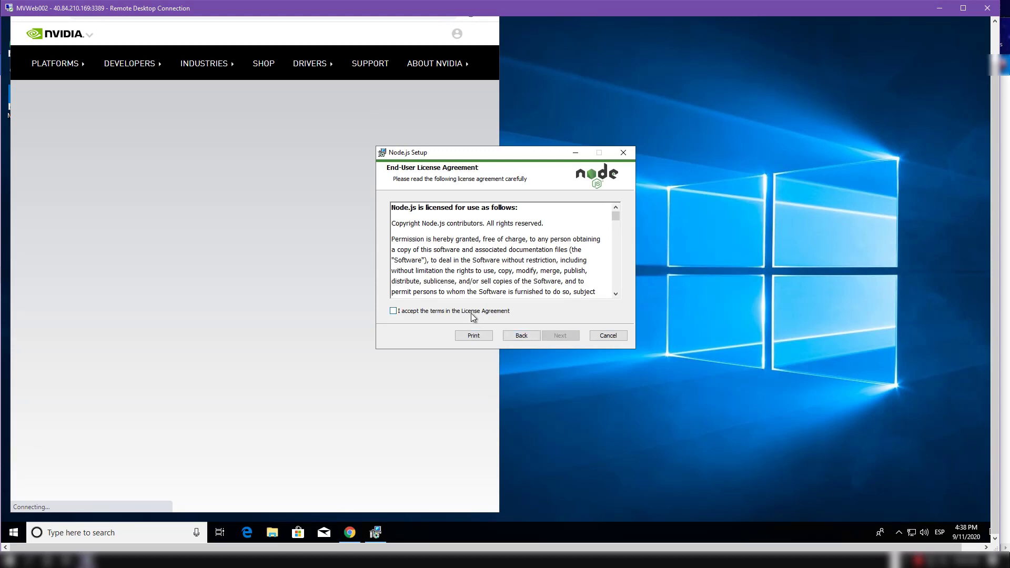
click(561, 335)
click(568, 338)
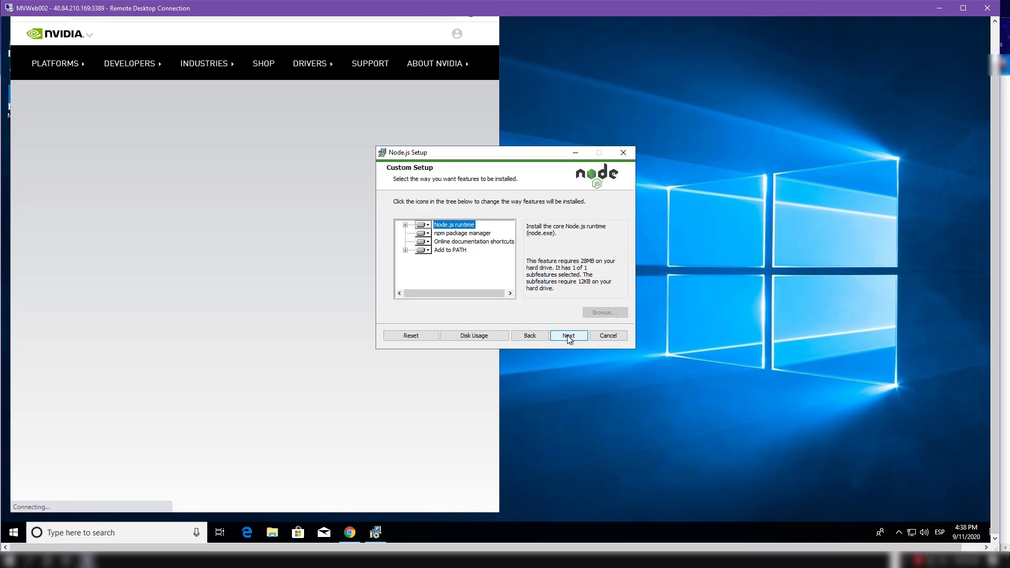
click(568, 337)
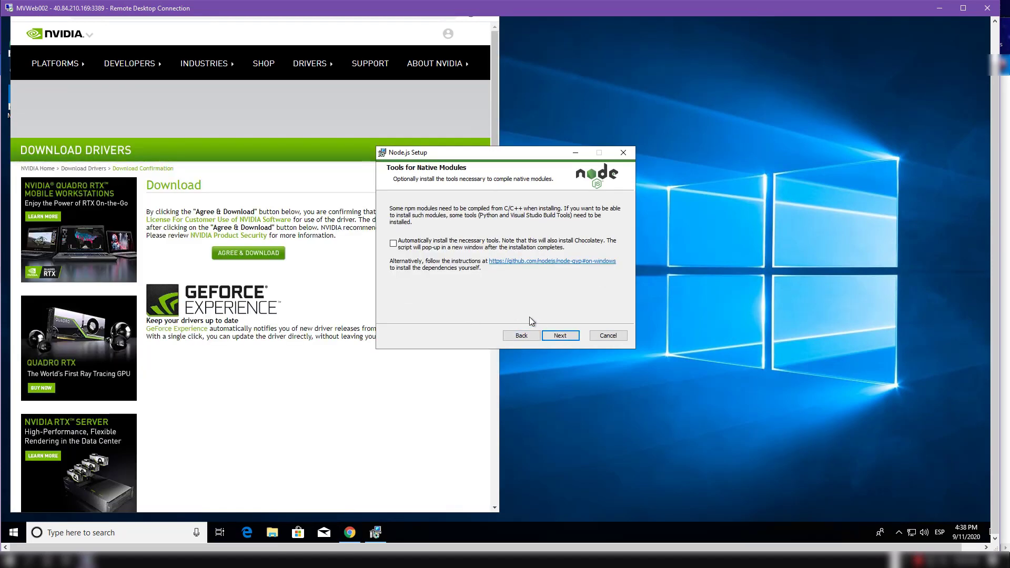
click(554, 340)
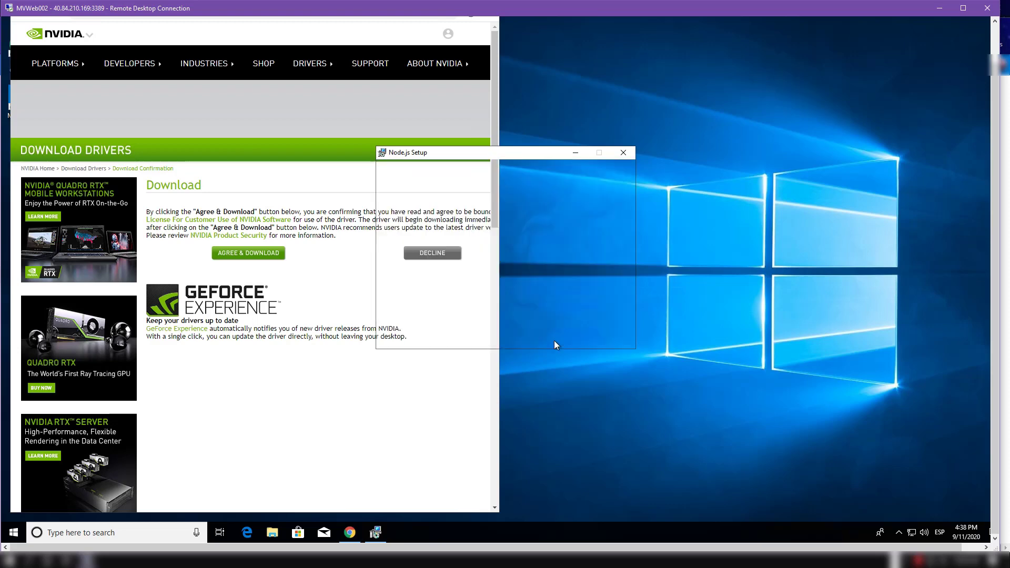
click(554, 336)
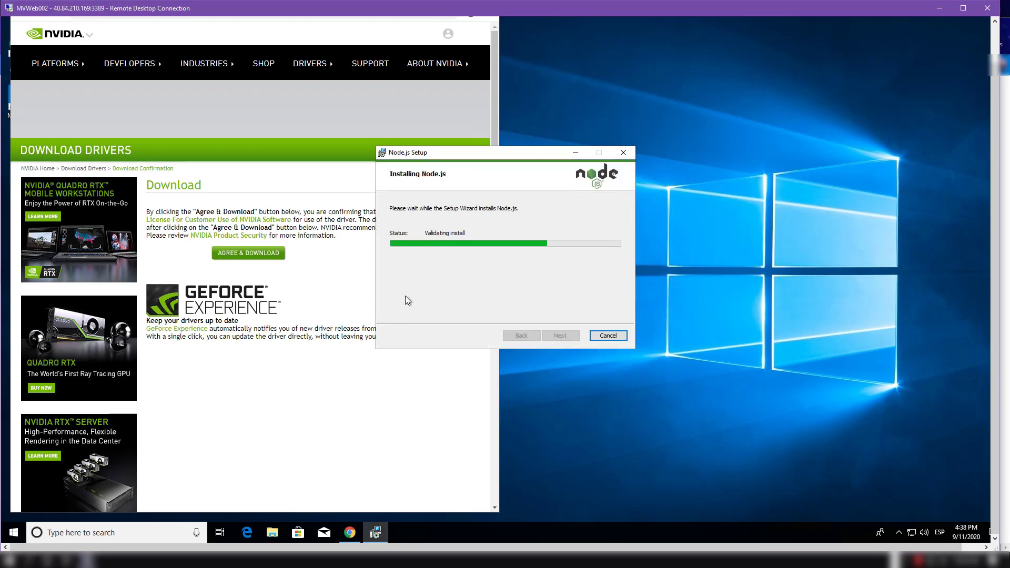
Step: Agree to the NVIDIA driver download, run it, and extract the files to C:\NVIDIA\DisplayDriver\398.75\Win10_64\International
click(272, 262)
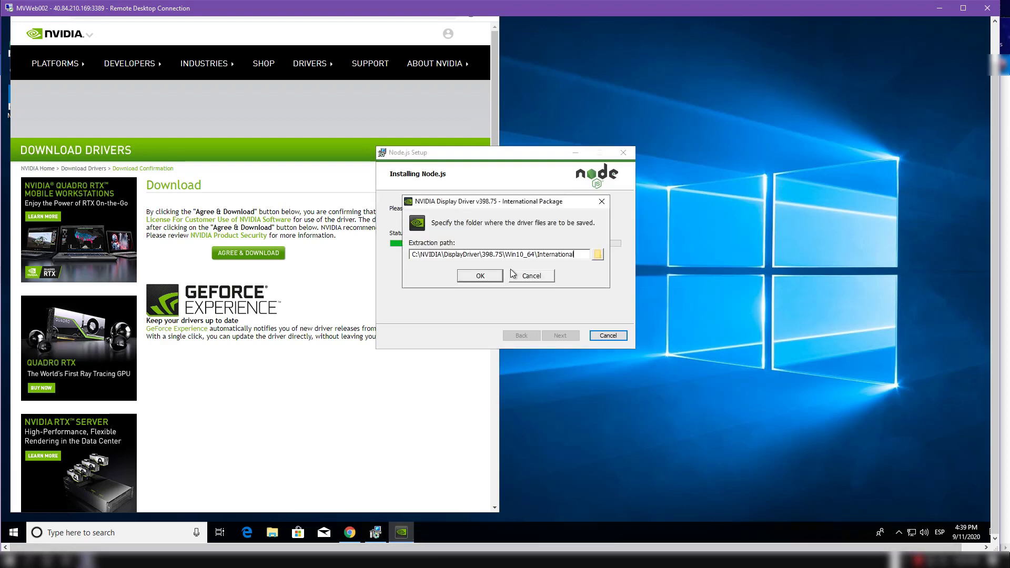
click(487, 277)
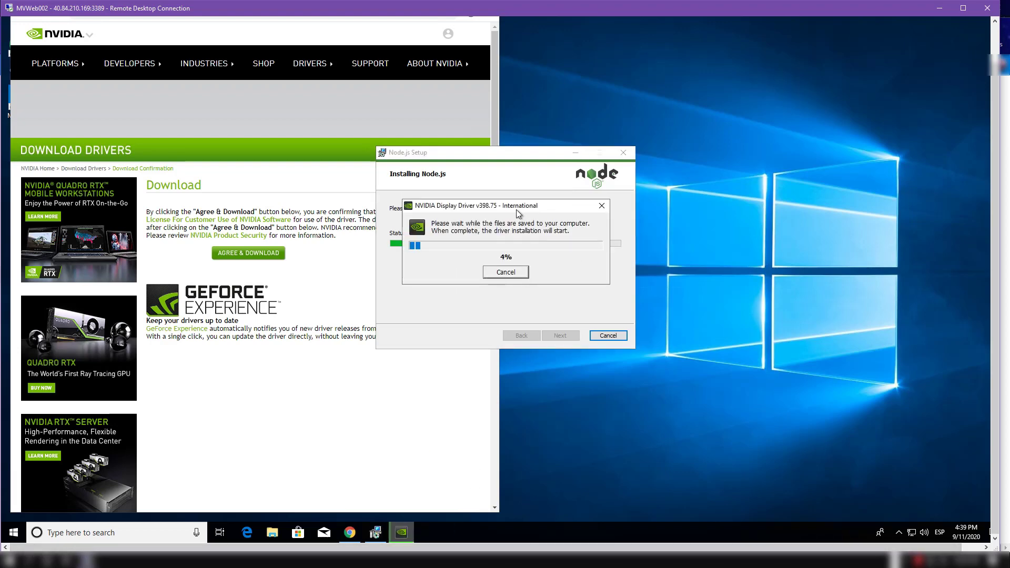
drag(518, 212, 274, 179)
Step: Finish the Node.js setup and continue the script that installs Python and the Visual Studio Build Tools
click(560, 336)
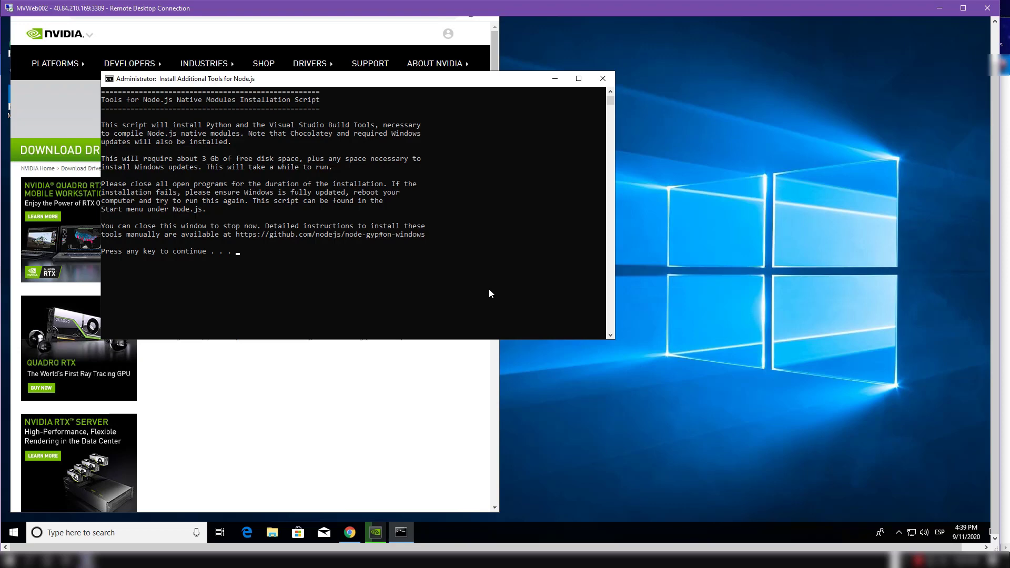
key(Return)
key(Return)
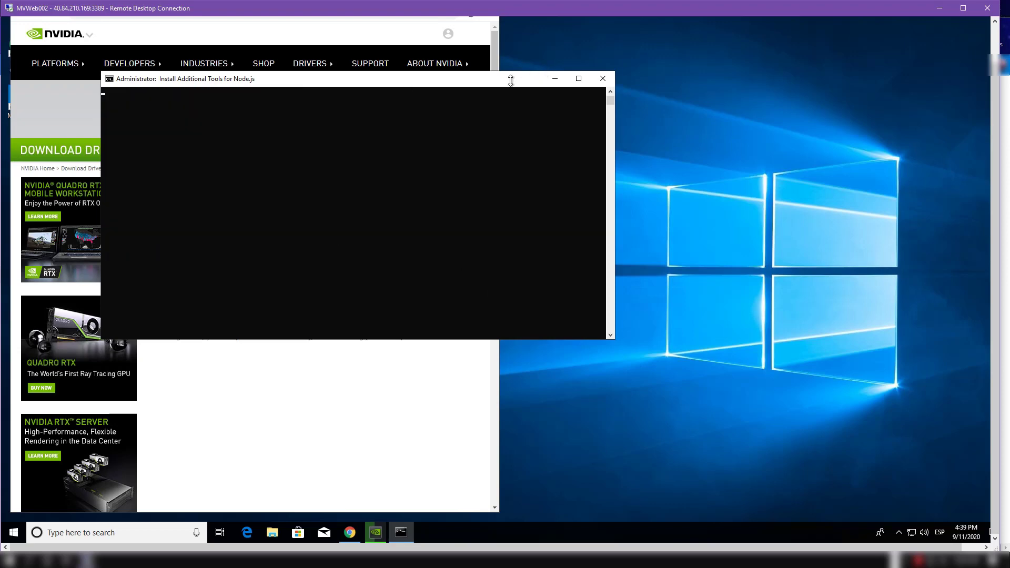
Step: Bring the NVIDIA driver extraction forward and arrange the driver installer beside the PowerShell window so both stay in view
click(381, 531)
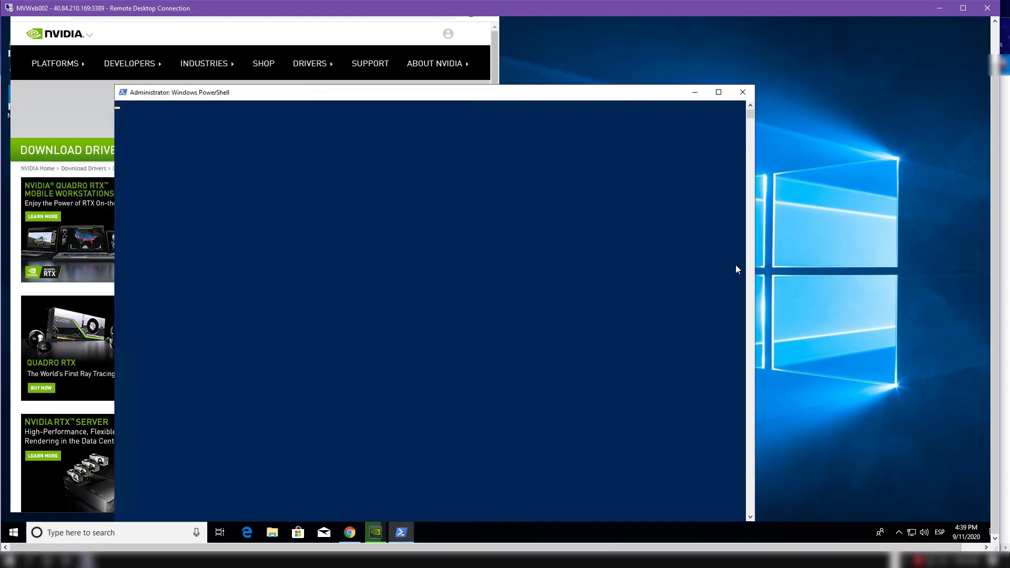
click(374, 532)
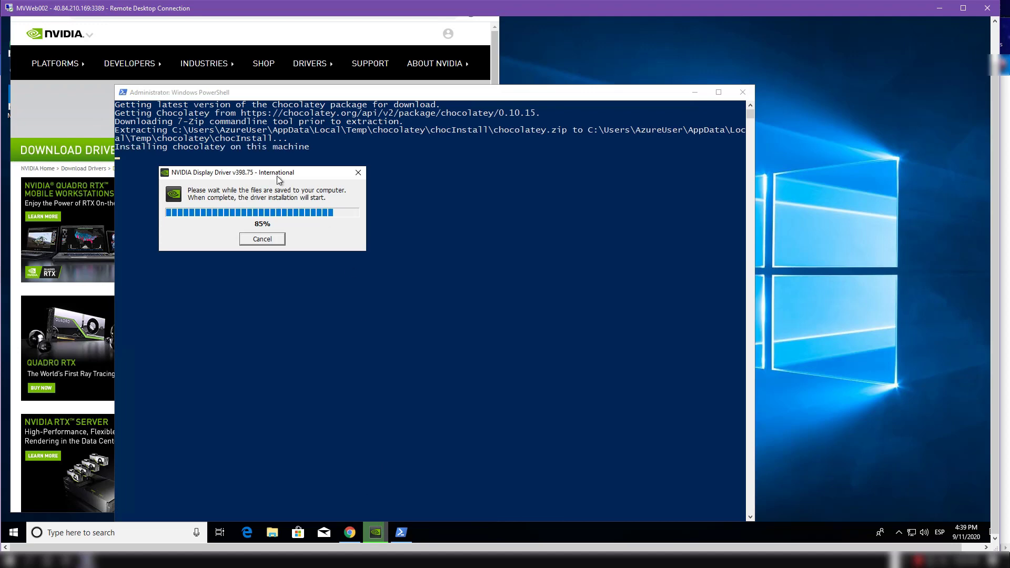
drag(281, 177, 755, 100)
drag(488, 96, 366, 65)
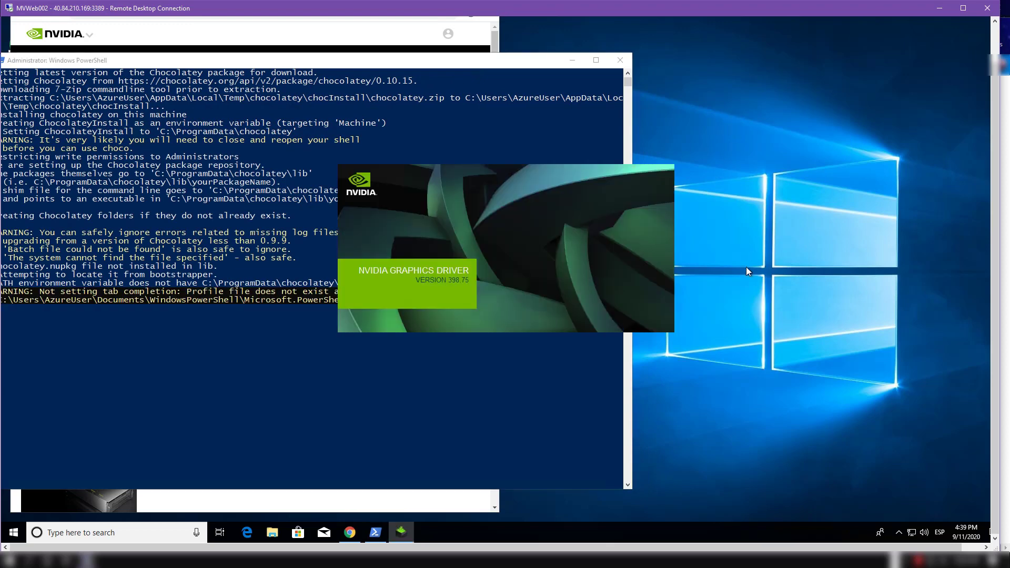
drag(450, 146, 744, 139)
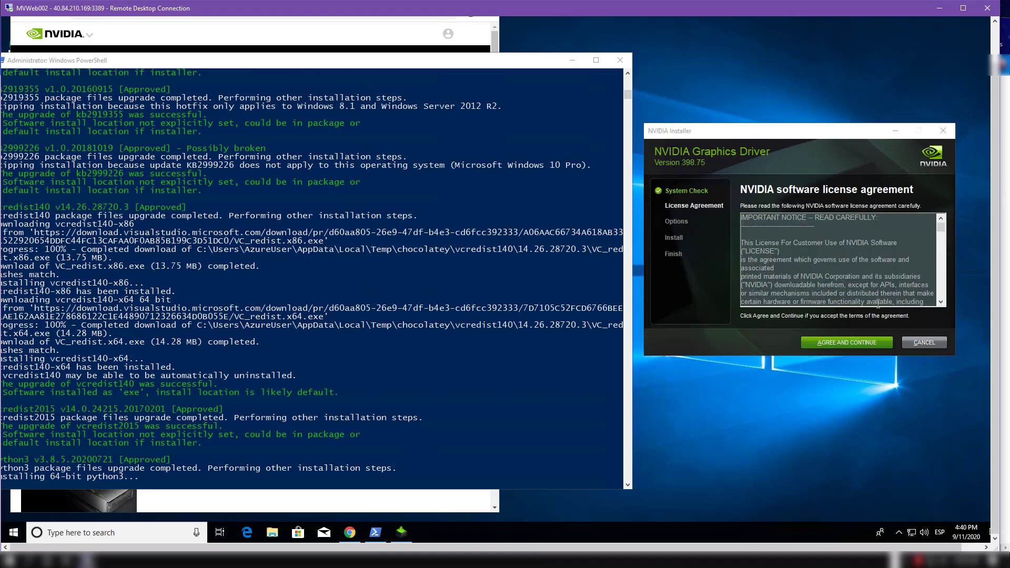
Step: Accept the NVIDIA license, install graphics driver 398.75 with the Express option, and postpone the restart
click(861, 342)
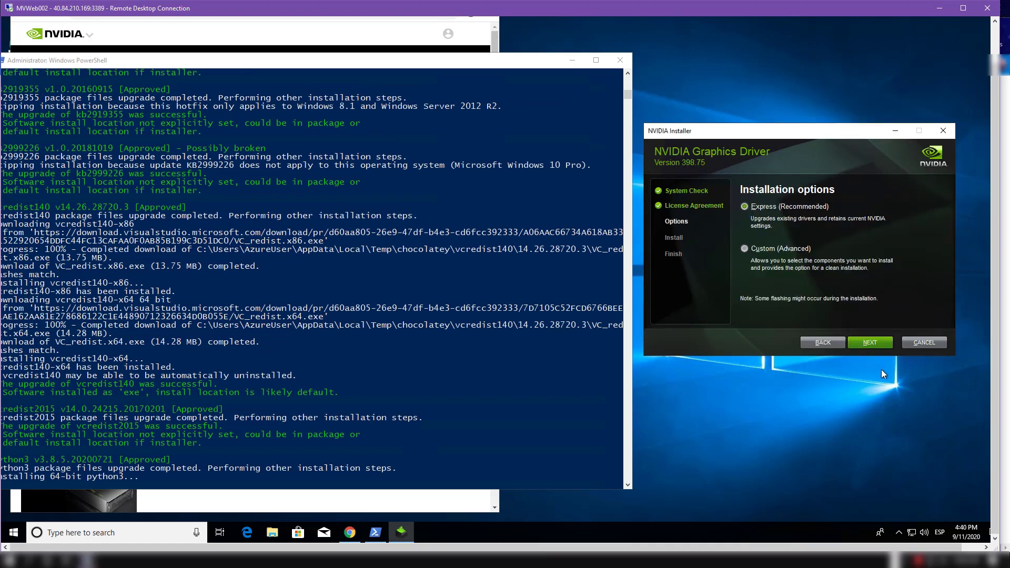
click(876, 343)
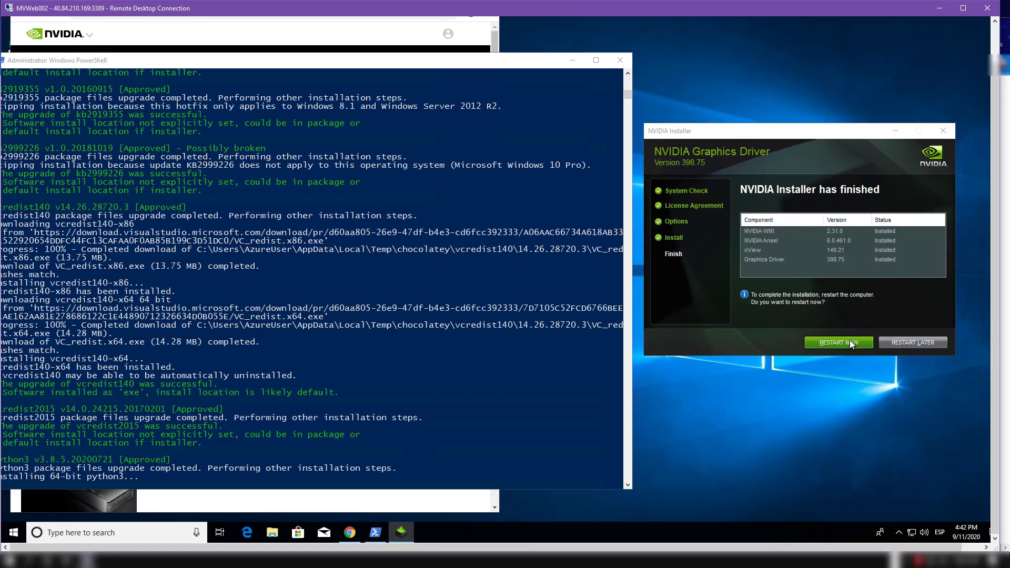
click(927, 345)
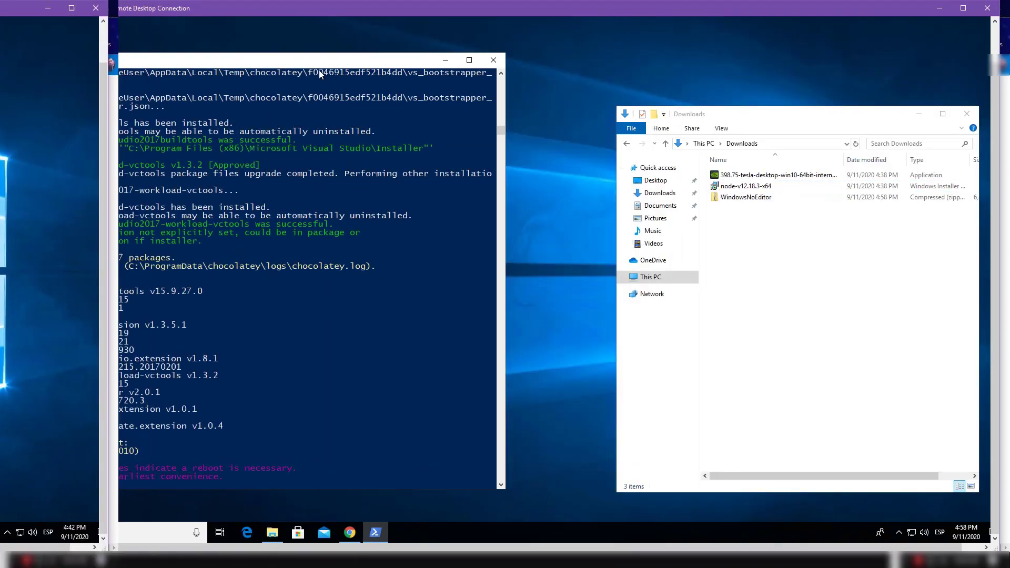
Step: Exit the completed Node.js additional tools script in PowerShell and restart the virtual machine
drag(449, 65, 455, 51)
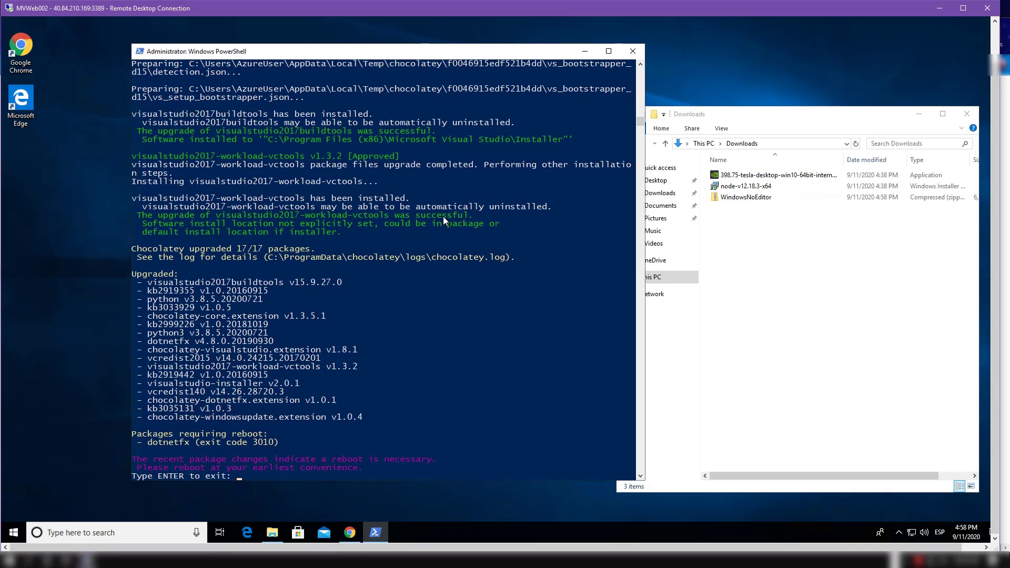
key(Return)
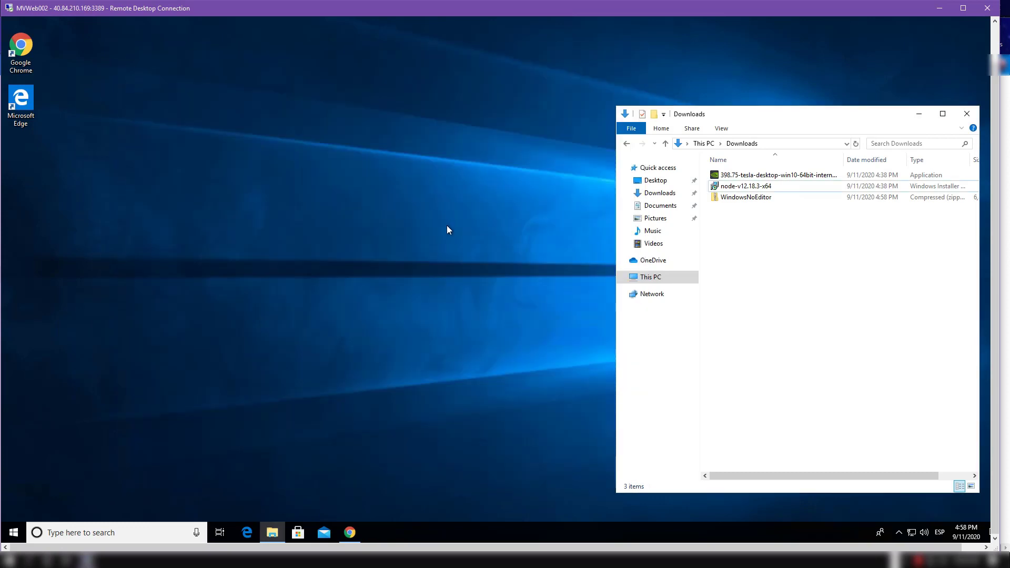
click(14, 532)
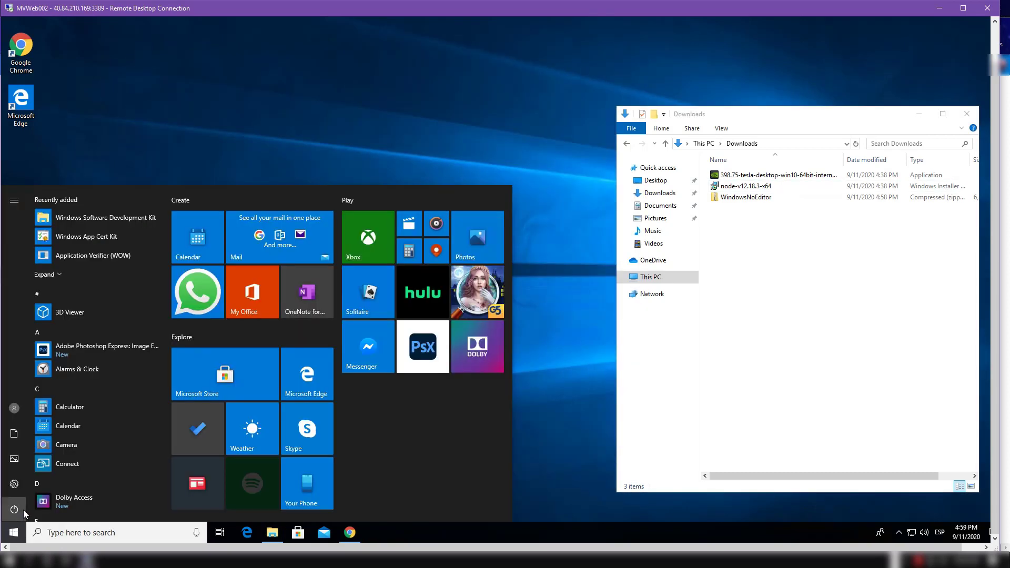
click(24, 512)
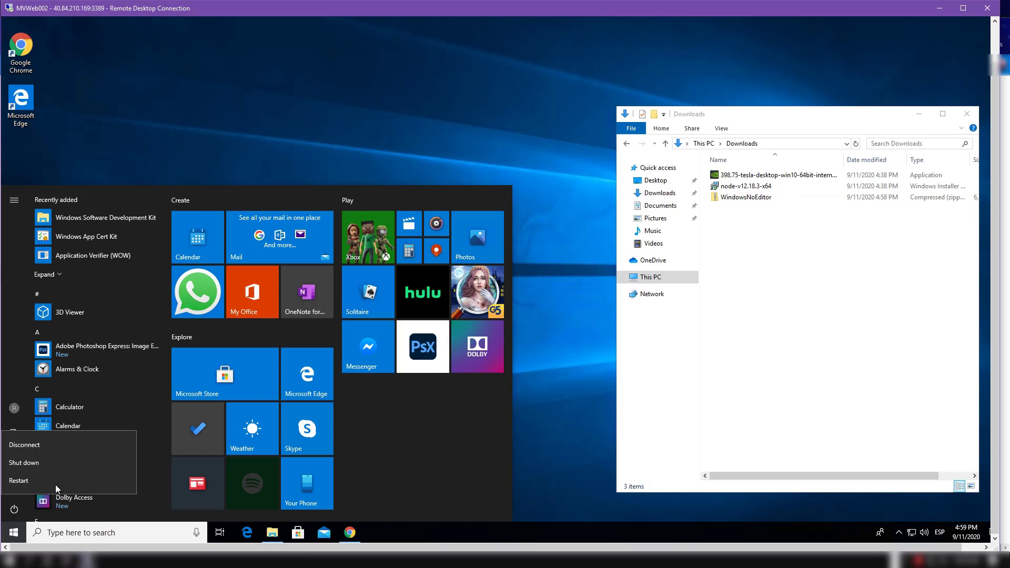
click(28, 487)
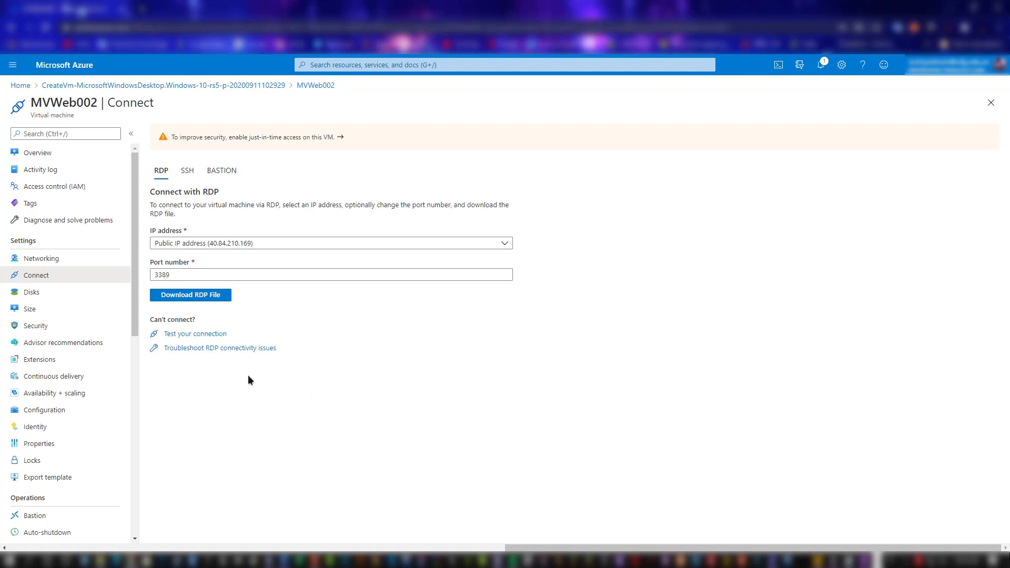
Step: In MVWeb002's networking settings, add an inbound port rule named HTTP with priority 340, allowing destination port 8080 over any protocol
click(59, 156)
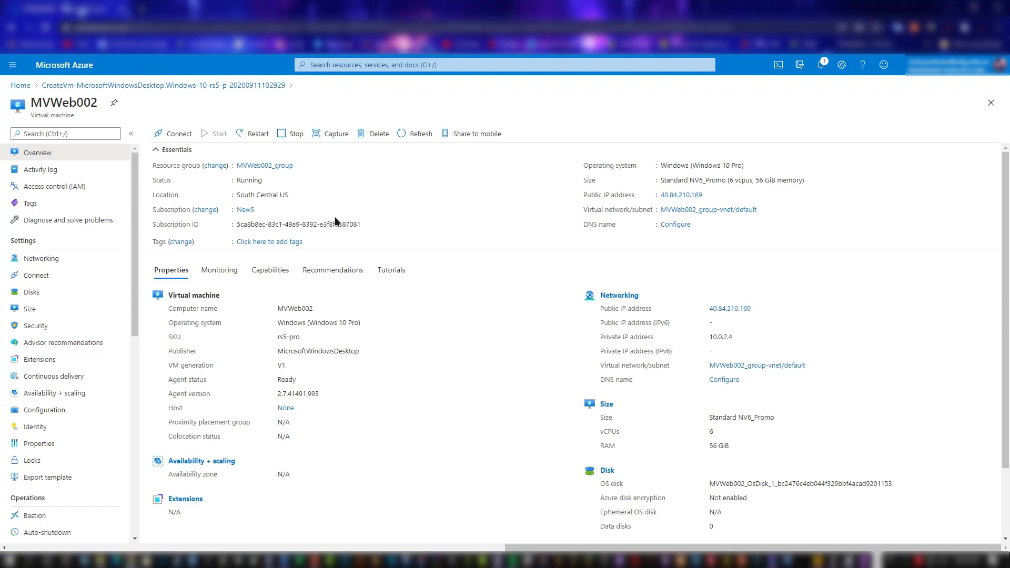
click(58, 259)
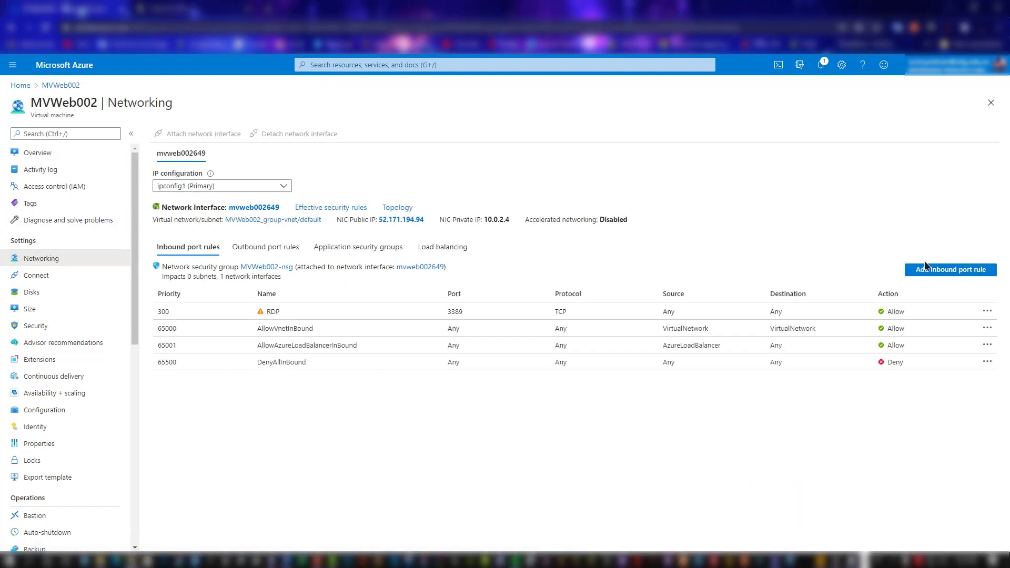
click(944, 269)
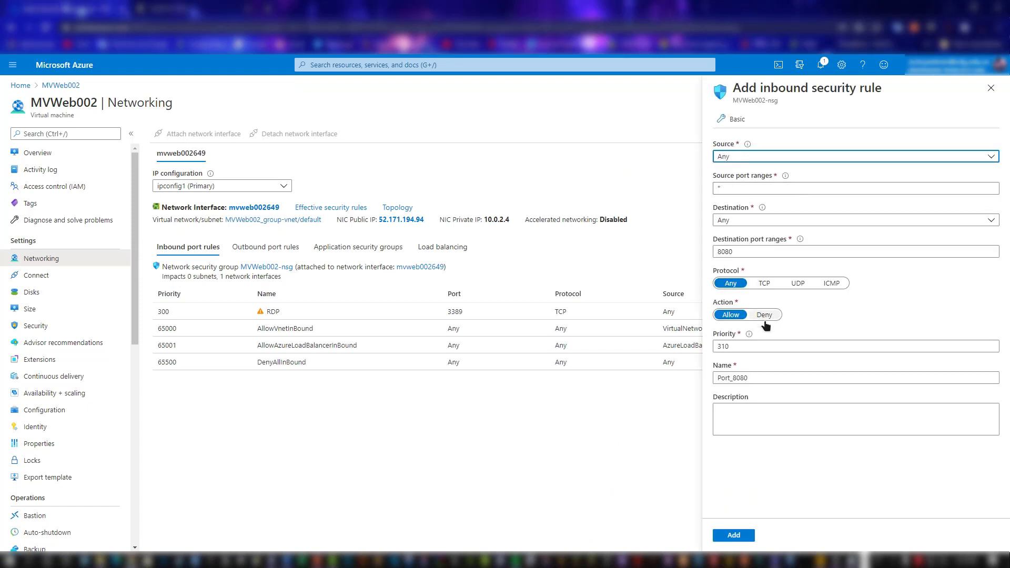
click(734, 348)
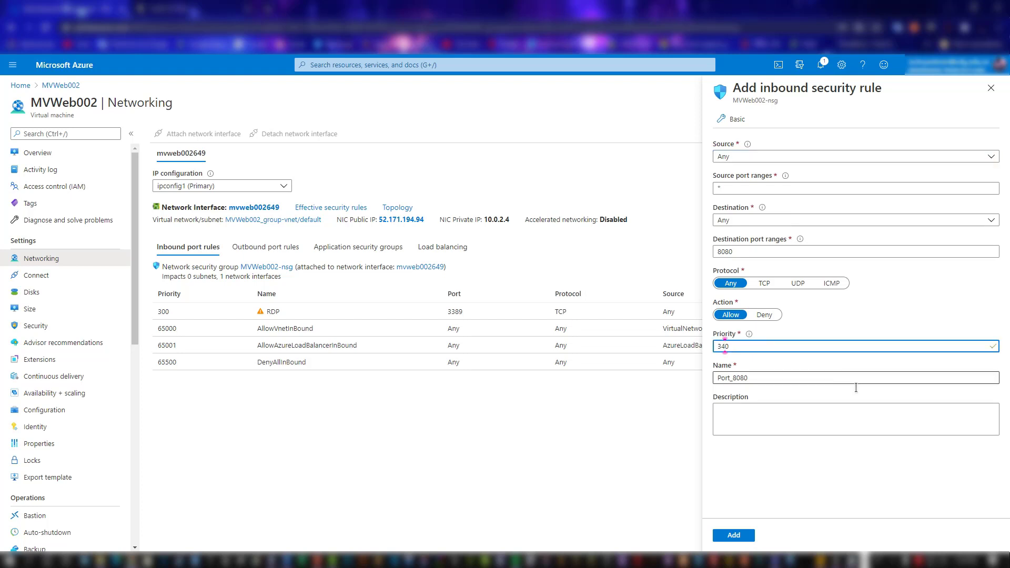
key(Tab)
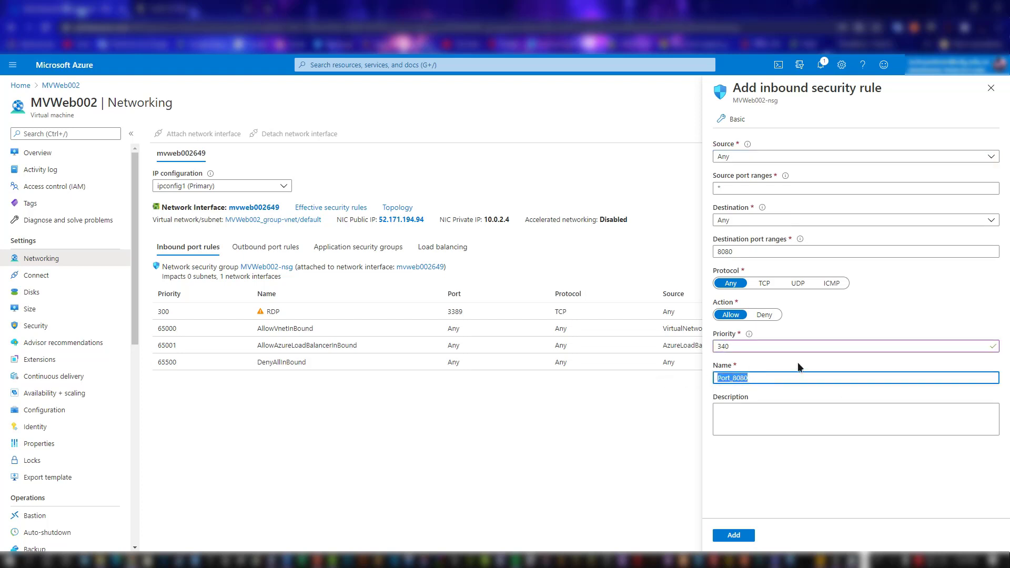
text(HTTP)
click(836, 477)
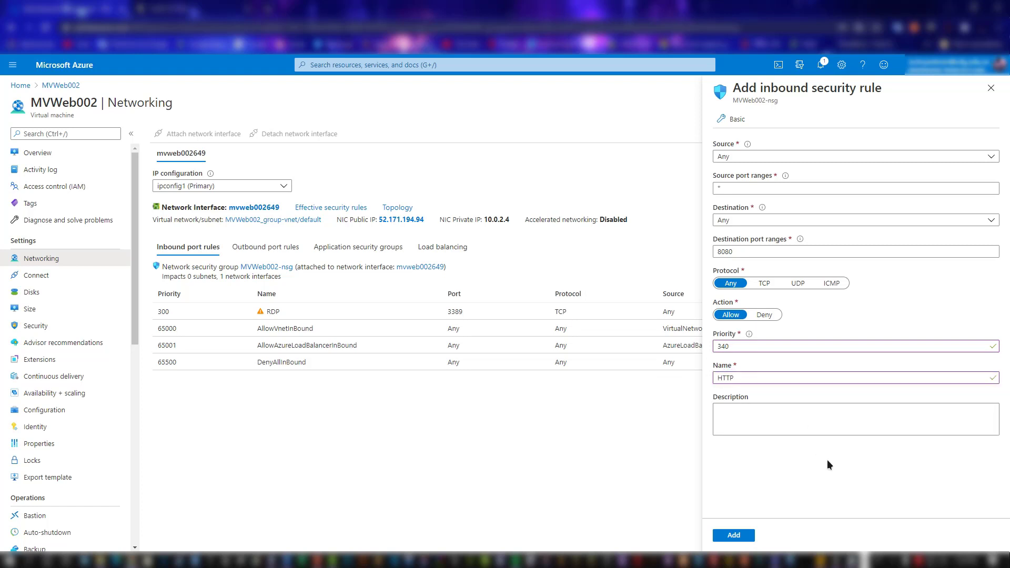
click(749, 535)
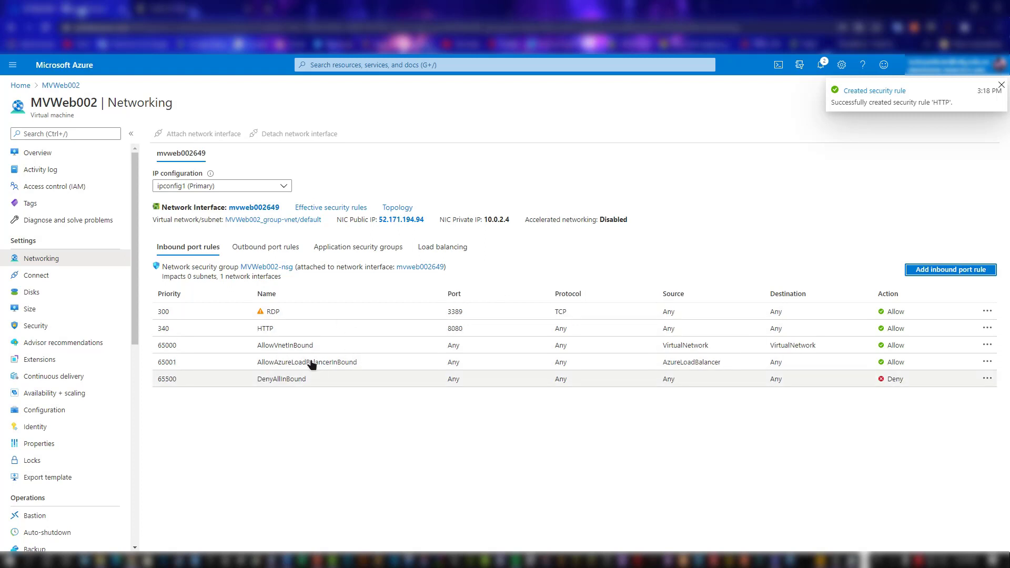
Step: Change the HTTP inbound rule's destination port to 80, save it, and dismiss the rule details and notification
click(316, 331)
click(754, 256)
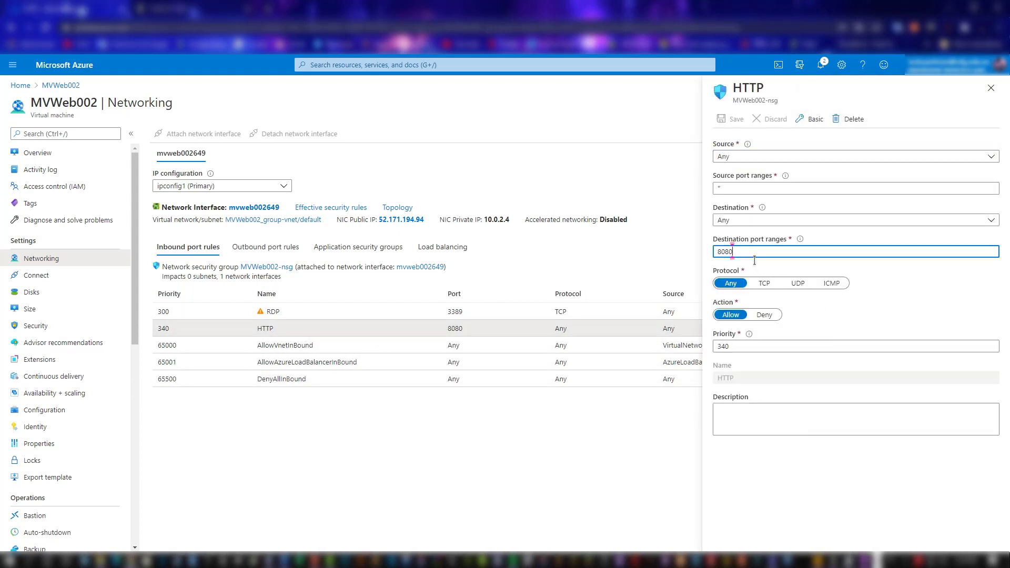
key(BackSpace)
key(BackSpace)
click(735, 119)
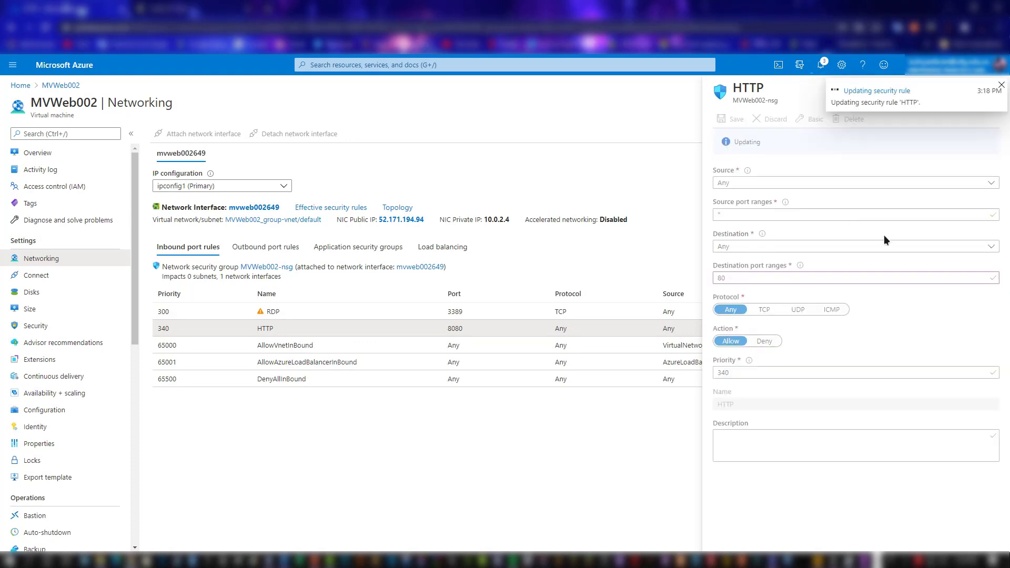
click(1001, 86)
click(999, 90)
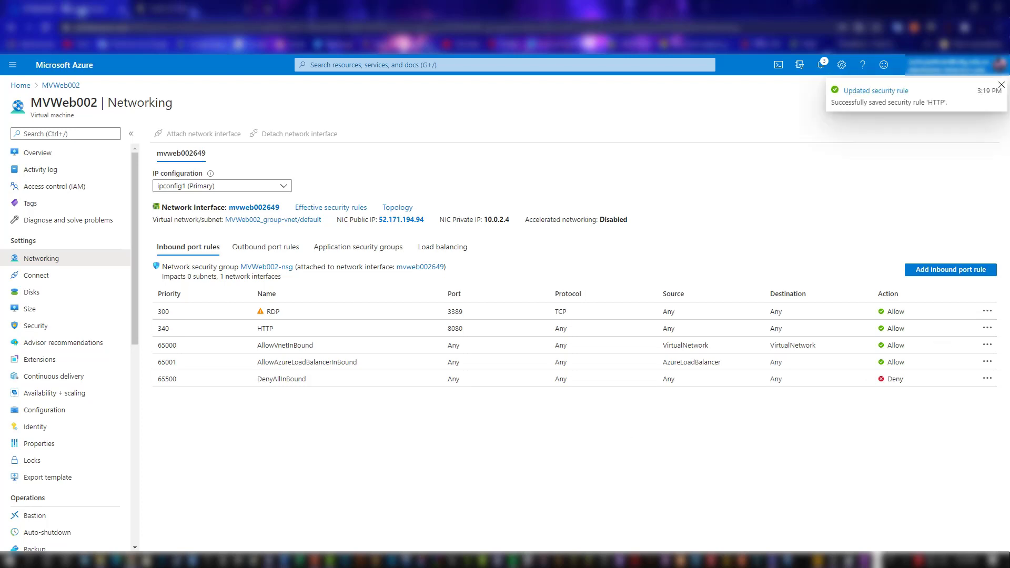
click(1001, 86)
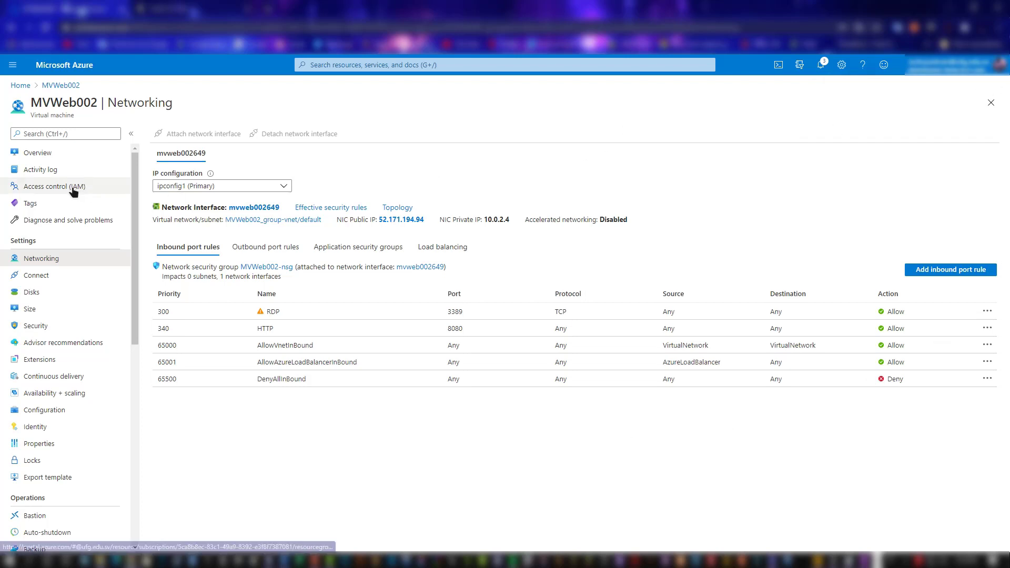
Step: Download the RDP file for MVWeb002's public IP address on port 3389, saving it as MVWeb002 (1).rdp
click(63, 154)
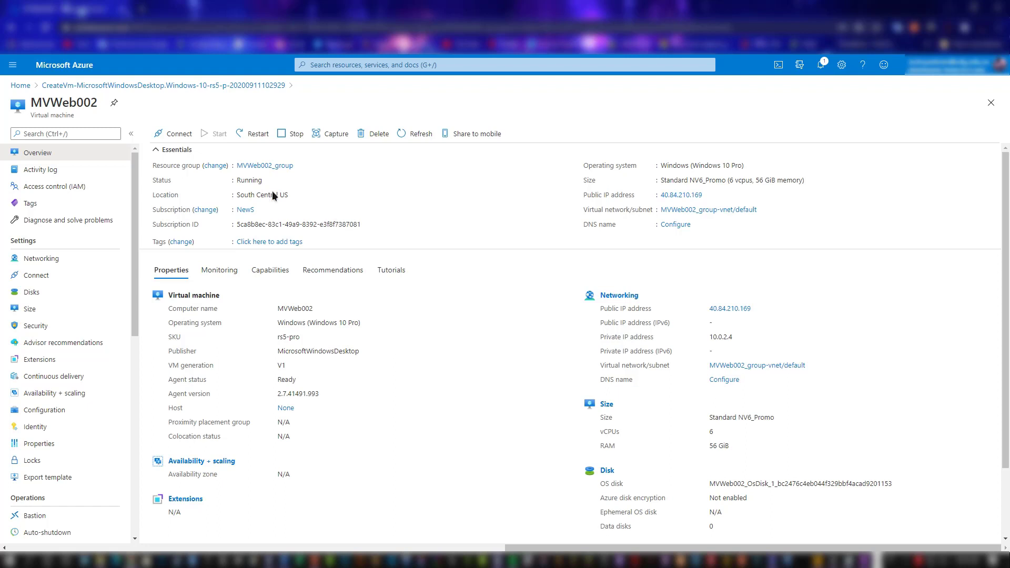
click(168, 134)
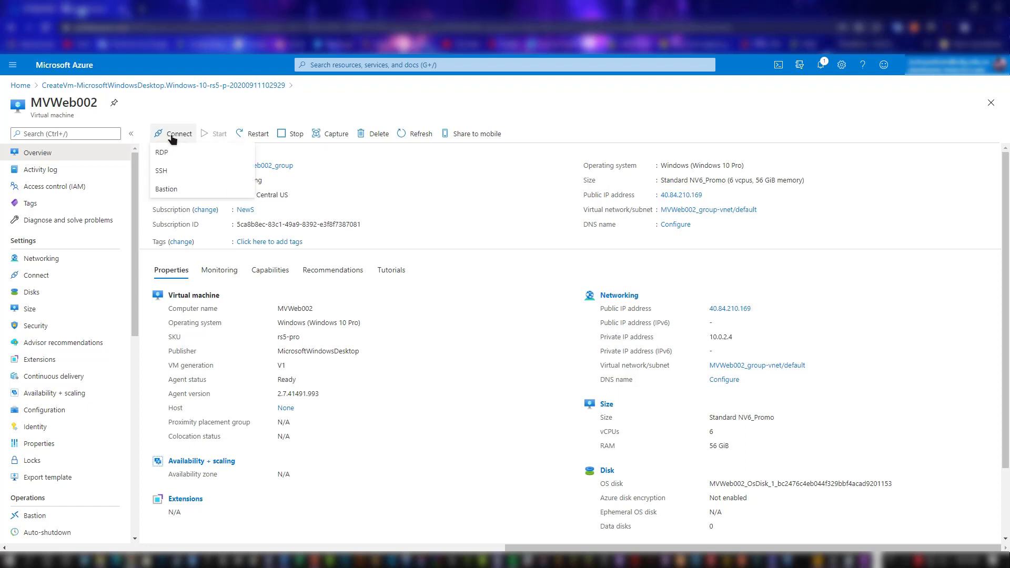
click(194, 155)
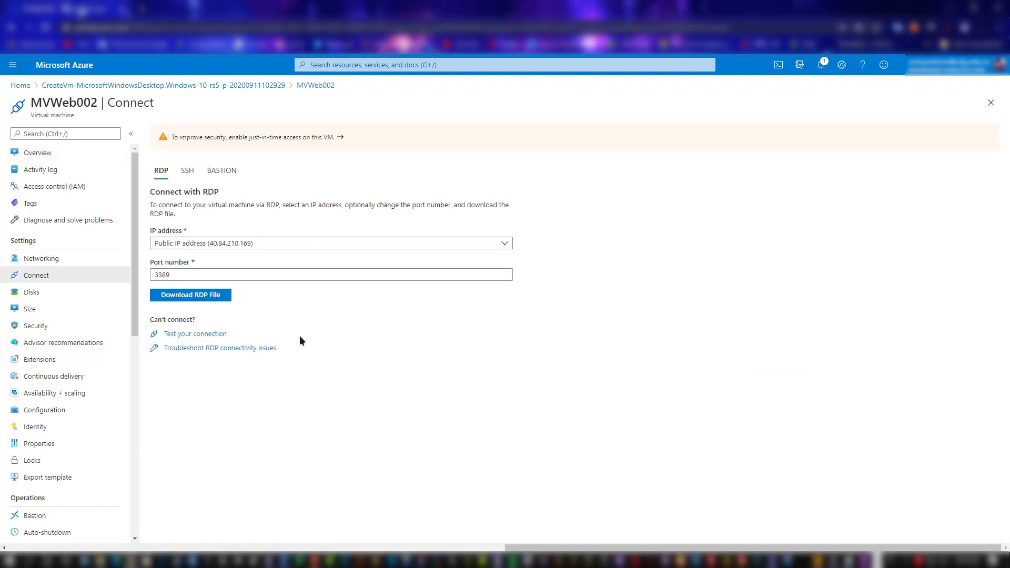
click(209, 297)
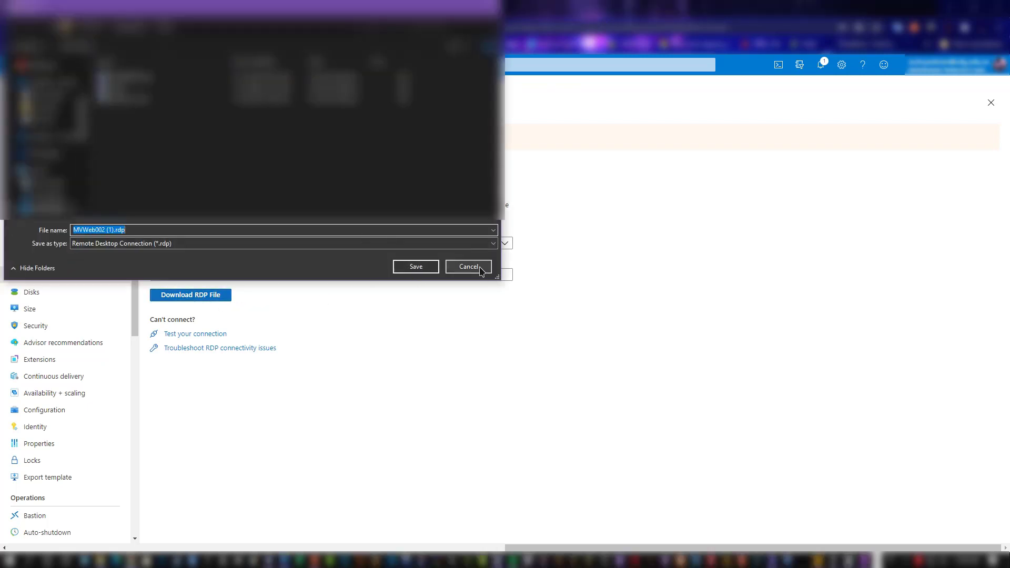
click(432, 269)
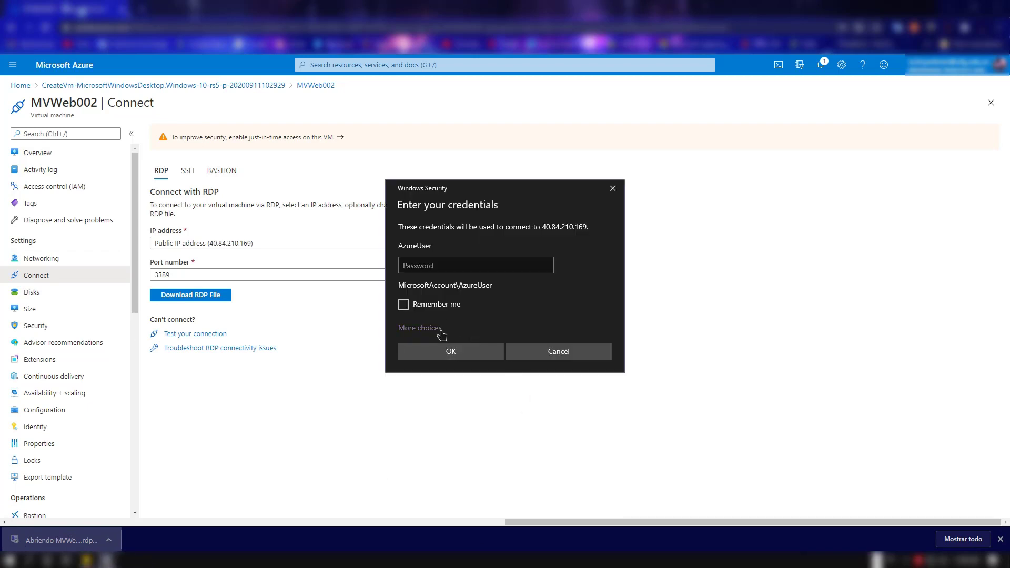
Step: Sign in to the remote desktop session with the AzureUser account by entering the account password
click(438, 329)
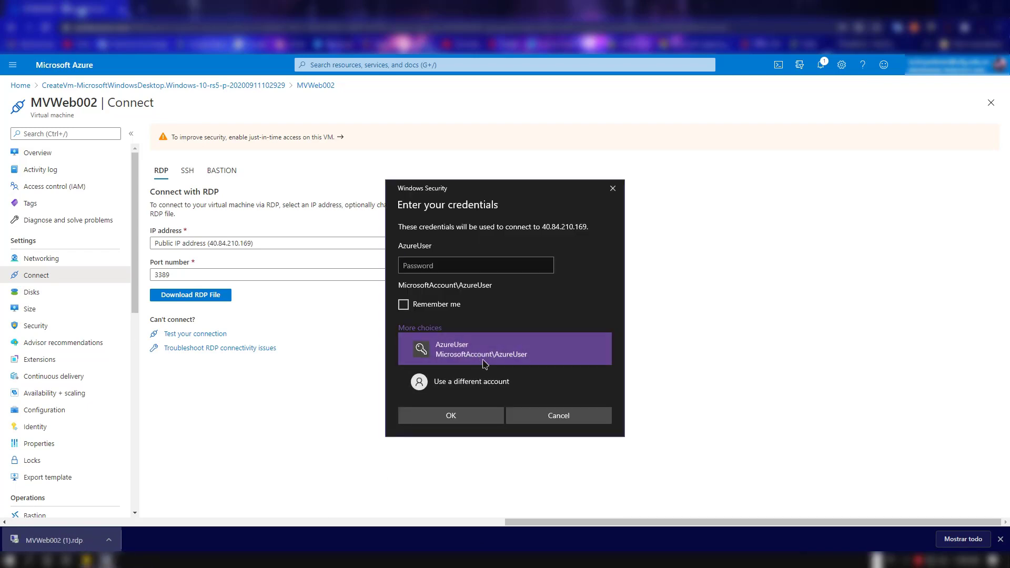
click(457, 419)
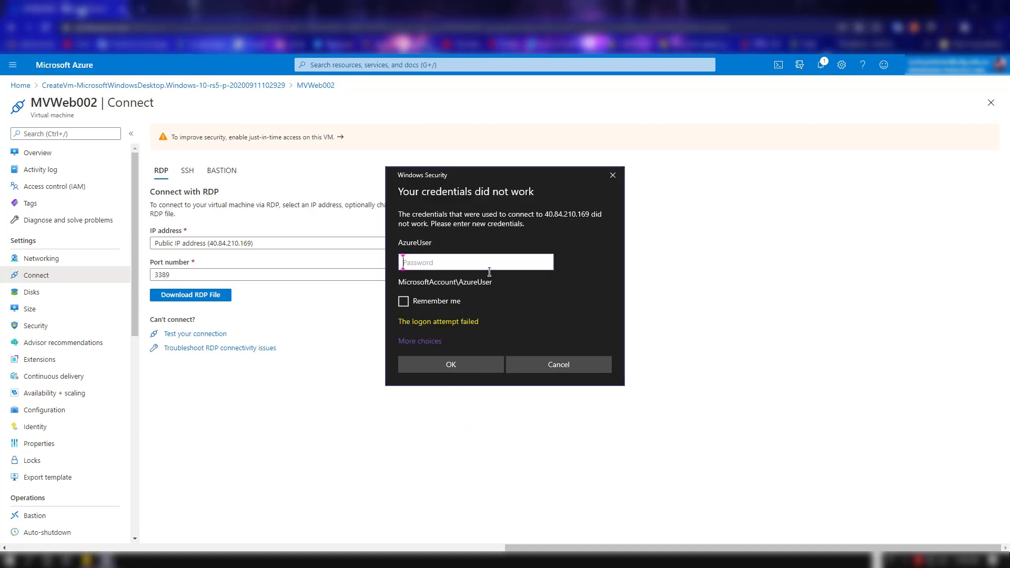
key(ctrl+v)
key(Return)
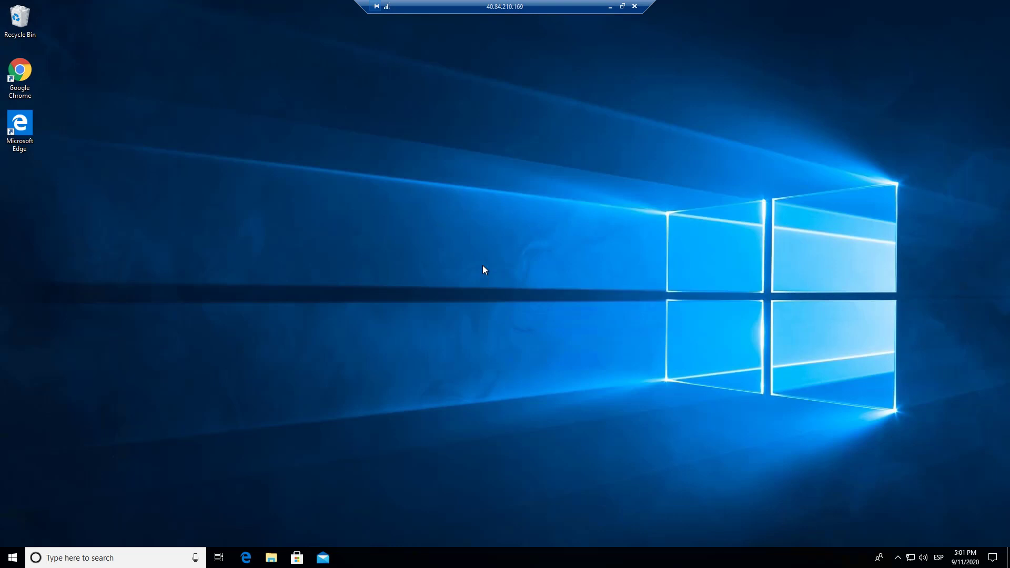
Step: Search for cmd on the virtual machine and open a Command Prompt window ready for input
right_click(13, 557)
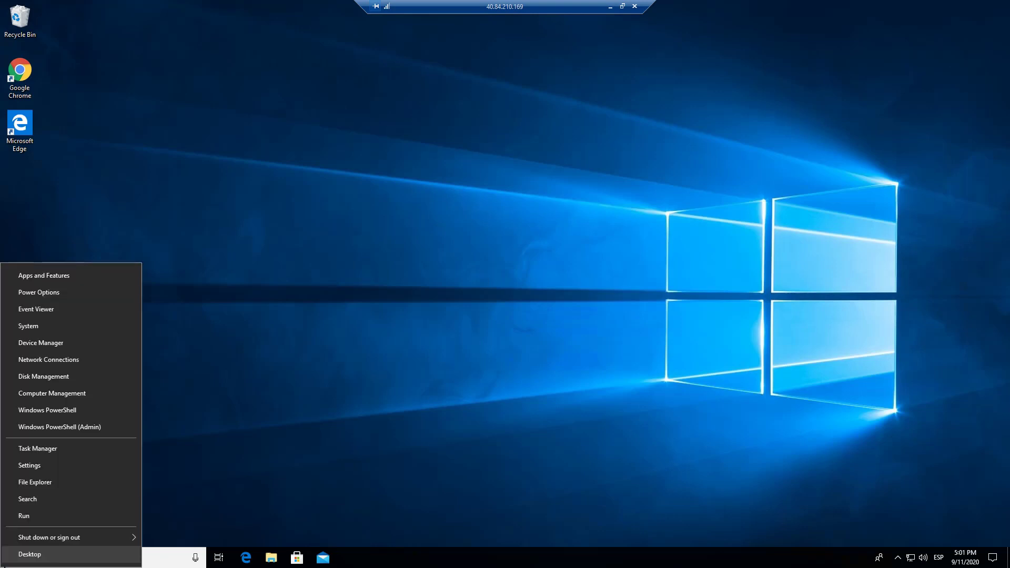
click(175, 561)
text(c)
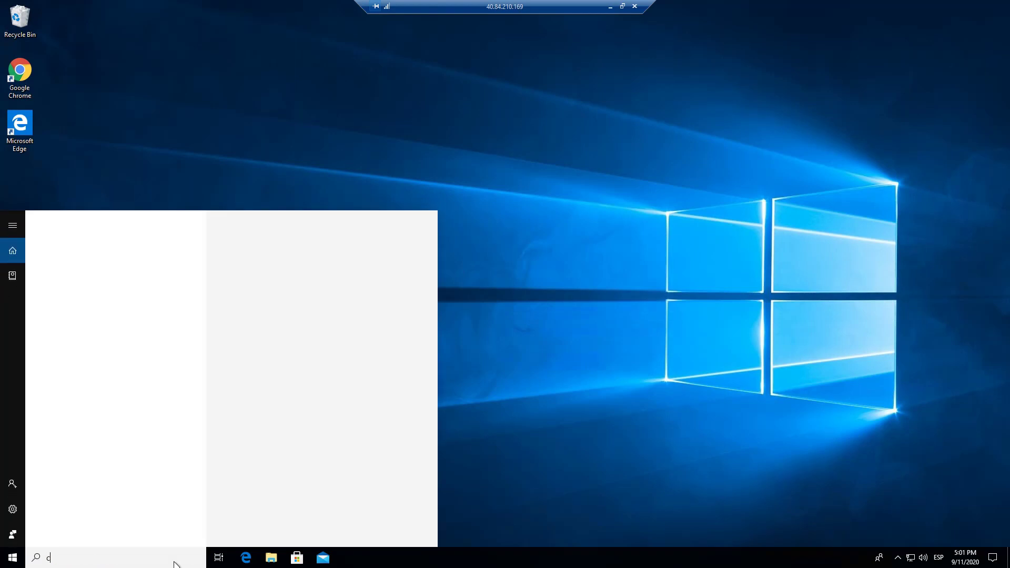
text(md)
click(300, 375)
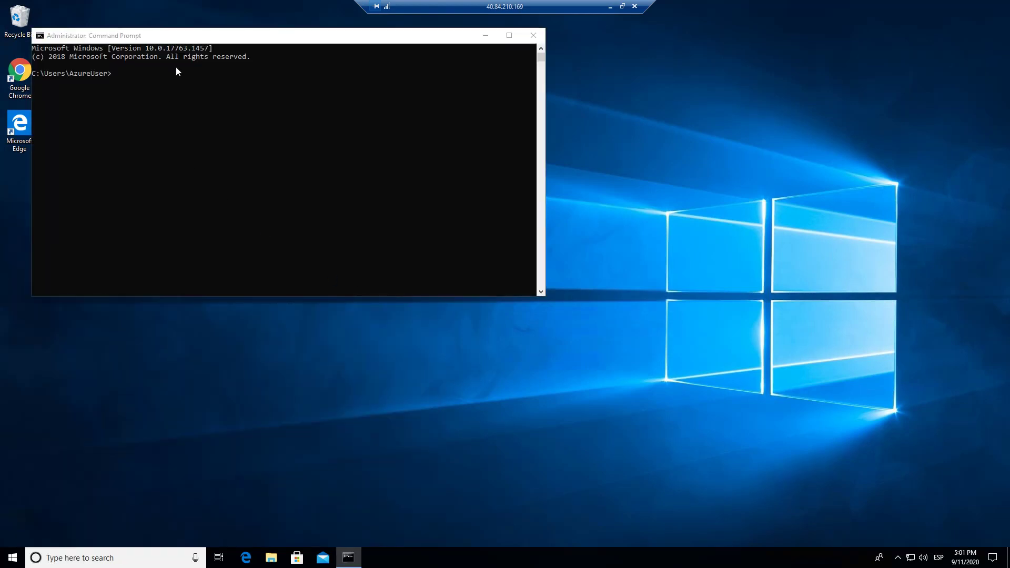
click(296, 190)
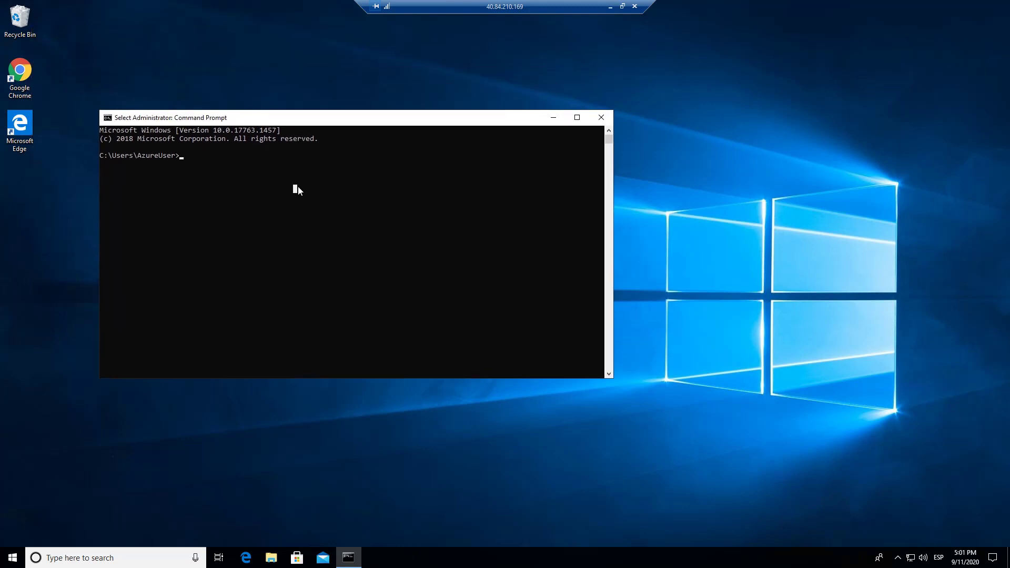
Step: Change to C:\Program Files\NVIDIA Corporation\NVSMI and run nvidia-smi -l to list the GPU status continuously
right_click(298, 187)
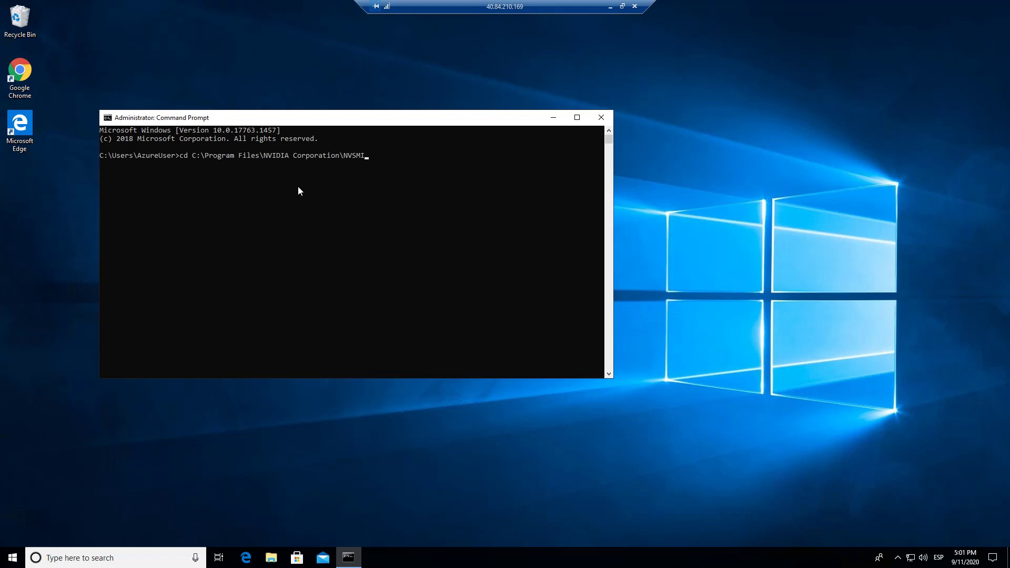
key(Return)
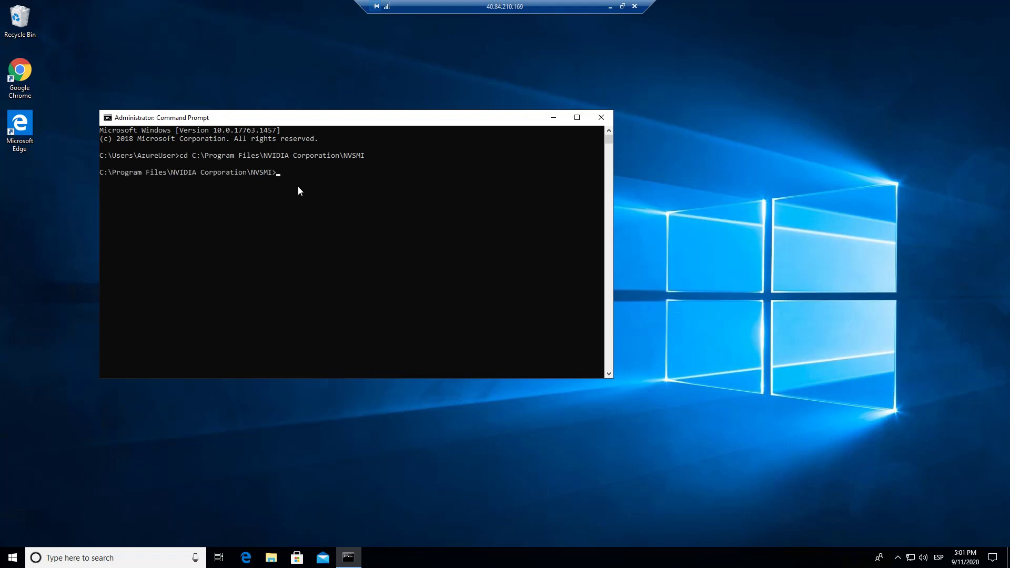
click(380, 199)
right_click(379, 200)
key(Return)
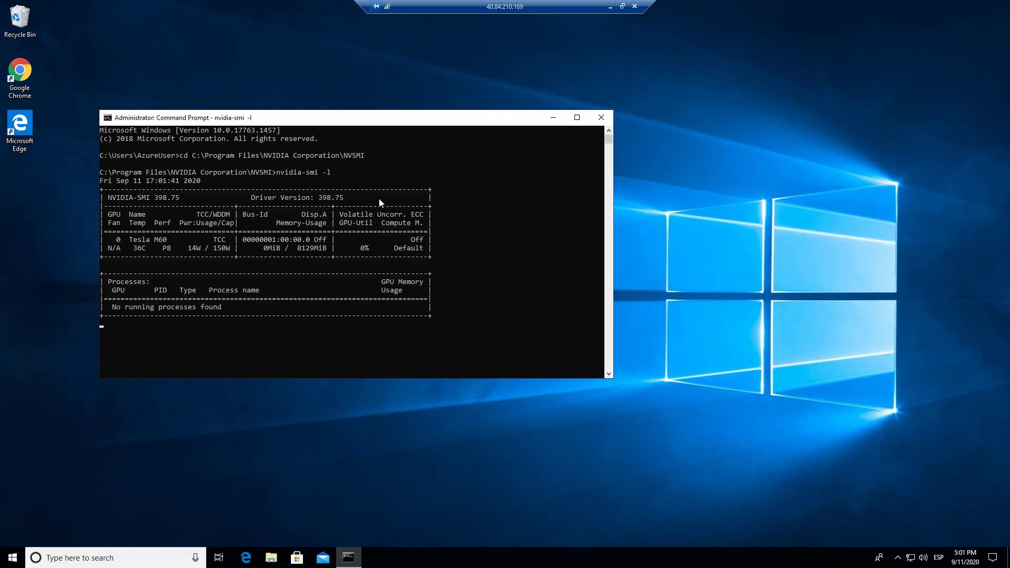
Step: In a second Command Prompt run as administrator, change to the NVSMI folder and run nvidia-smi -g 00000001:00:00.0 -fdm 0
click(99, 561)
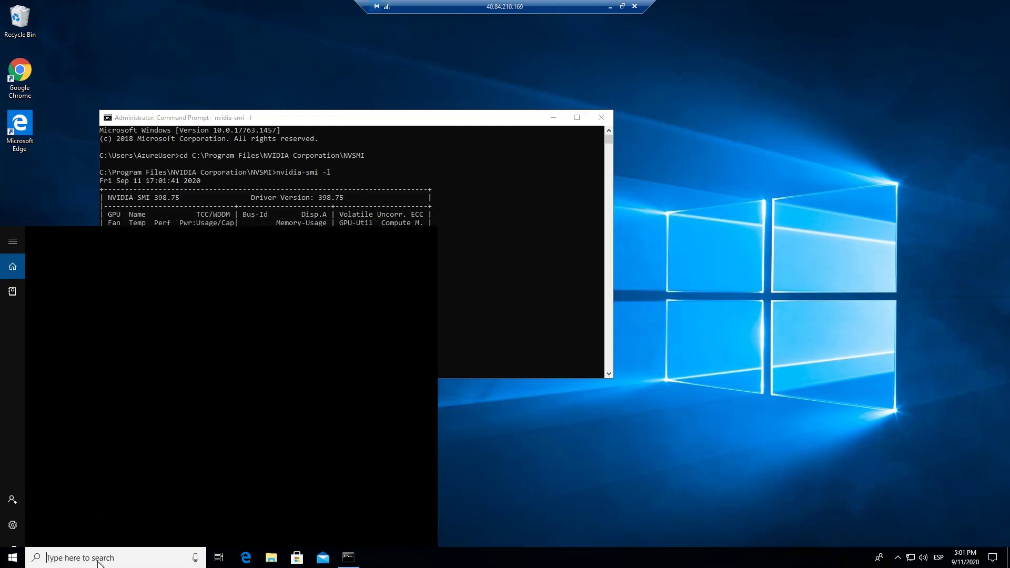
text(cmd)
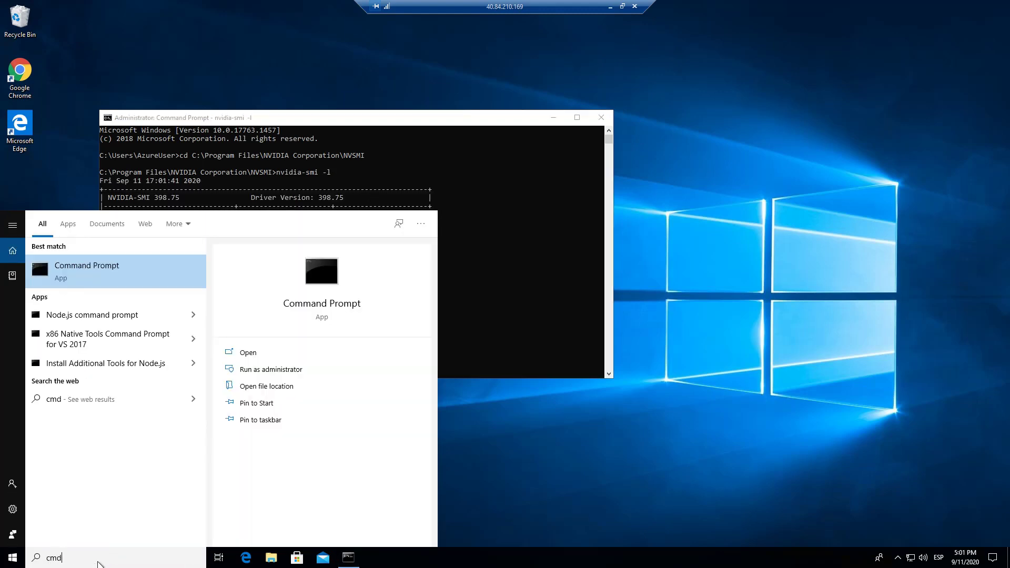
click(293, 372)
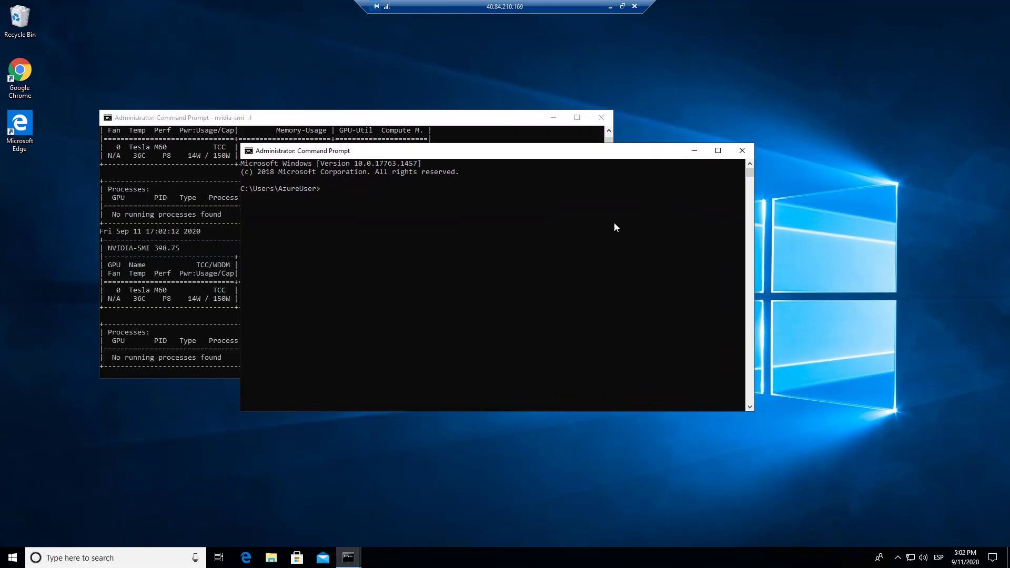
text(cd C:\Program Files\NVIDIA Corporation\NVSMI)
key(Return)
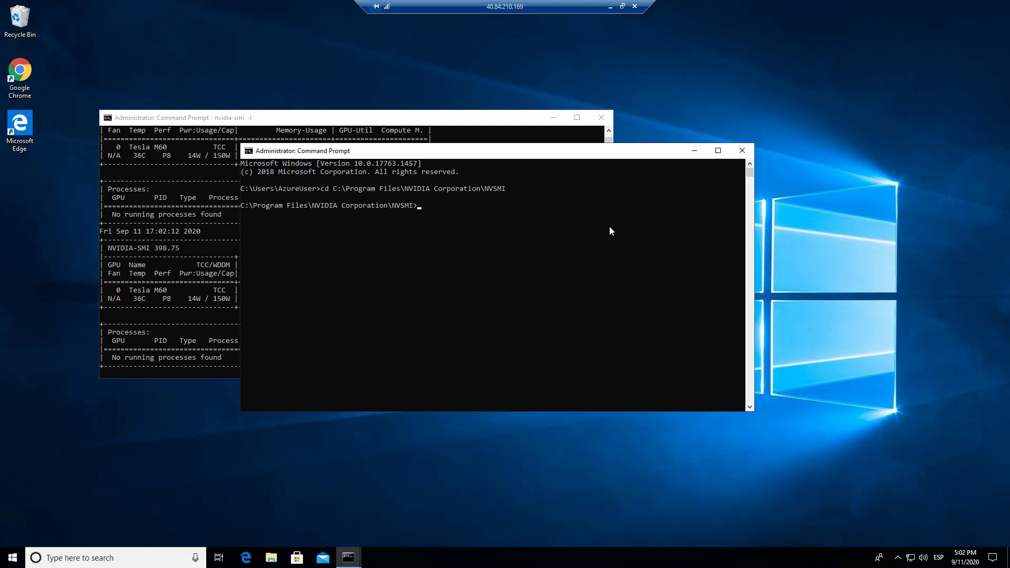
text(nvidia-smi -g 00000001:00:00.0 -fdm 0)
key(Return)
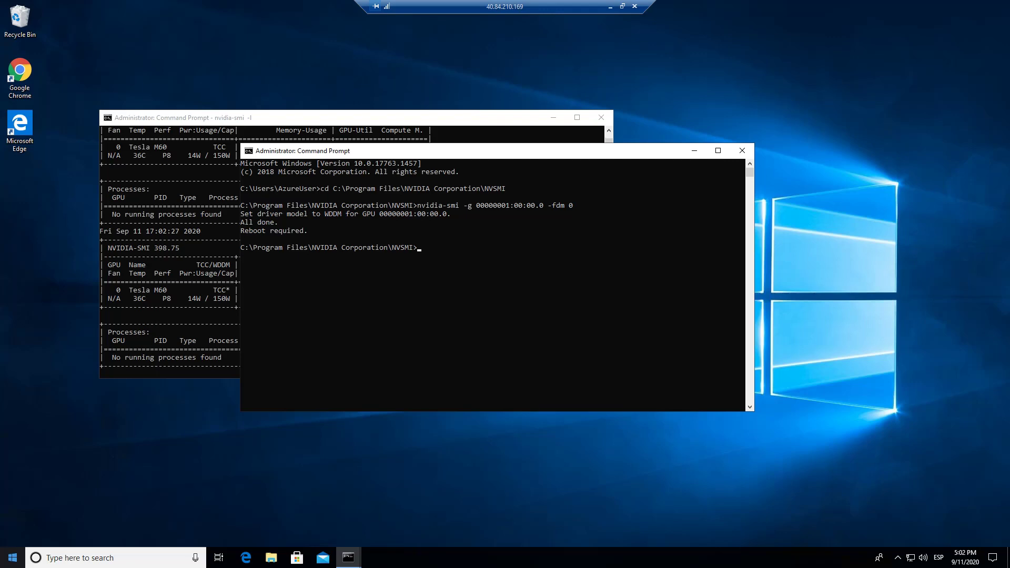
Step: Restart the virtual machine from within the remote session
click(11, 556)
click(7, 538)
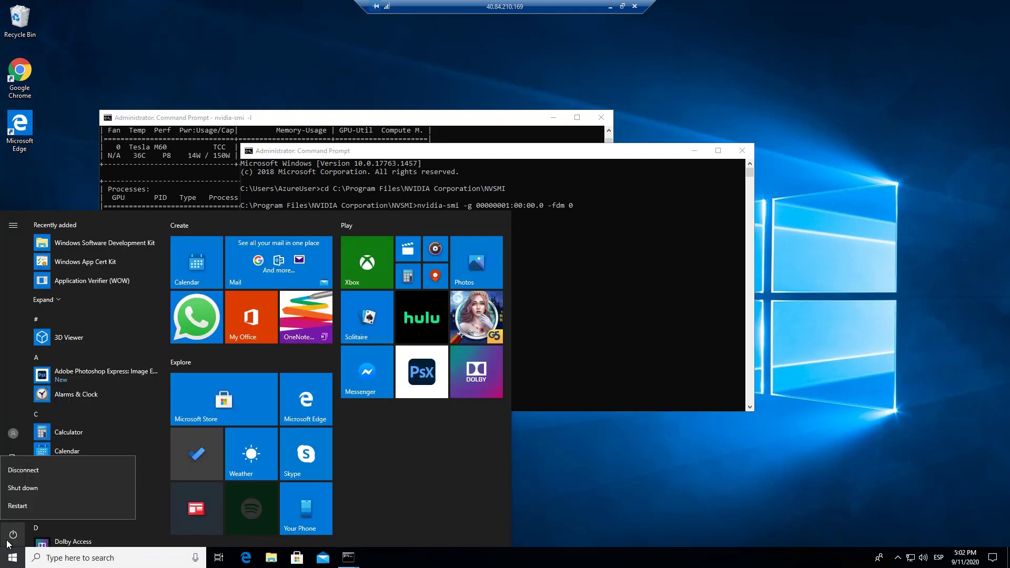
click(17, 511)
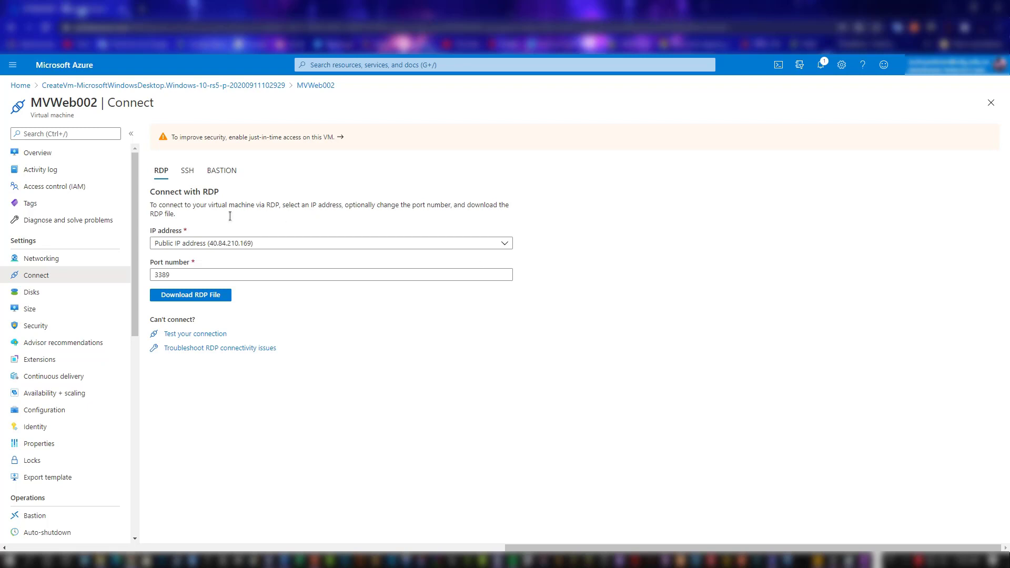
Step: View MVWeb002's overview in the Azure portal and launch the saved MVWeb002 (1).rdp connection file
click(73, 153)
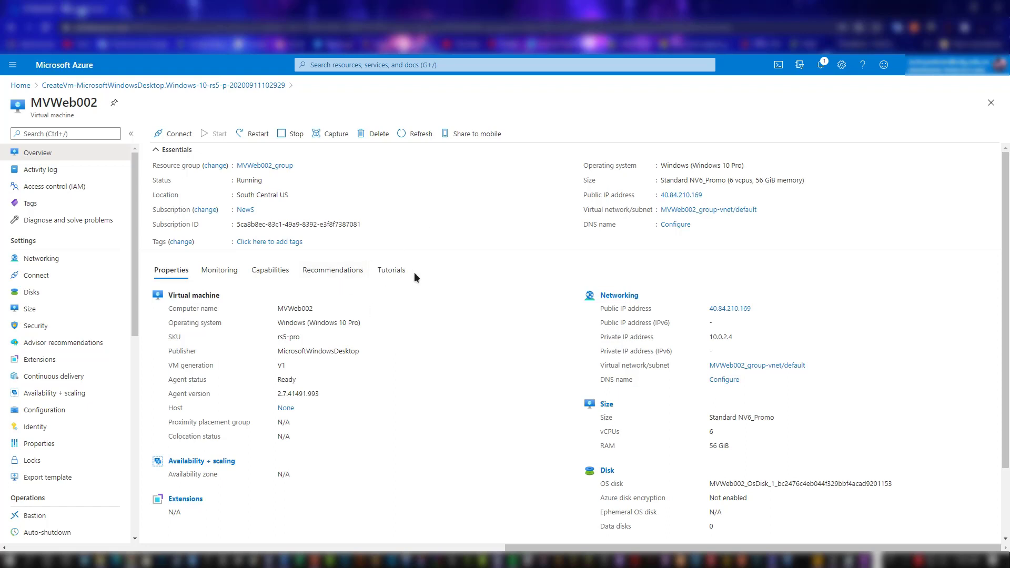
click(104, 560)
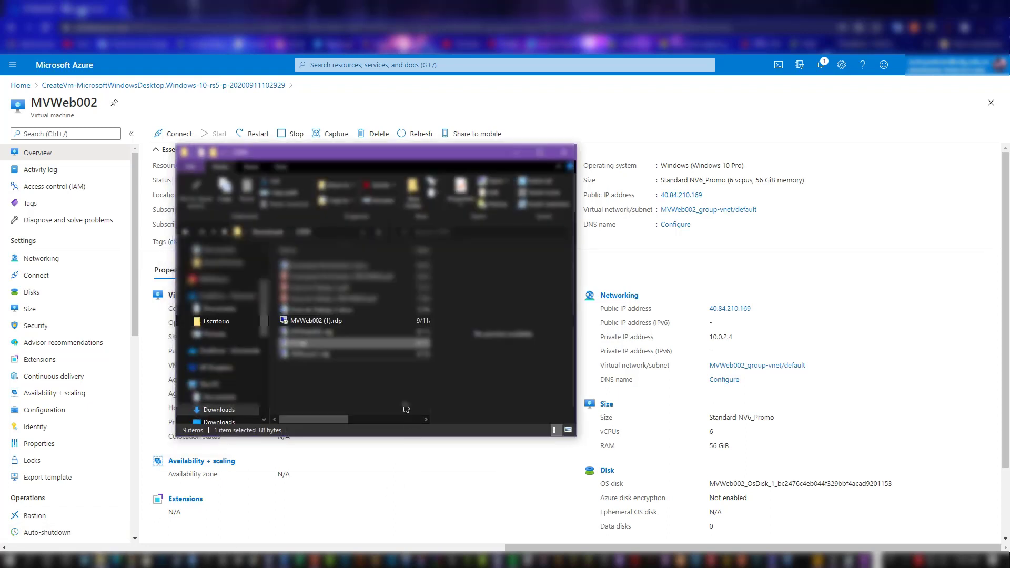
click(337, 321)
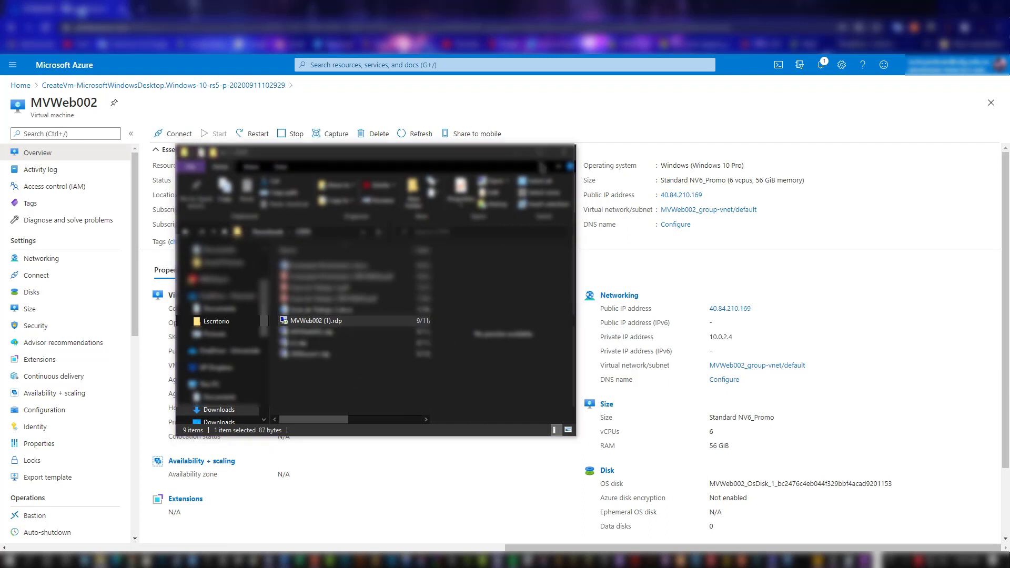
click(516, 153)
Step: Reconnect to the virtual machine as AzureUser by entering the account password
click(423, 327)
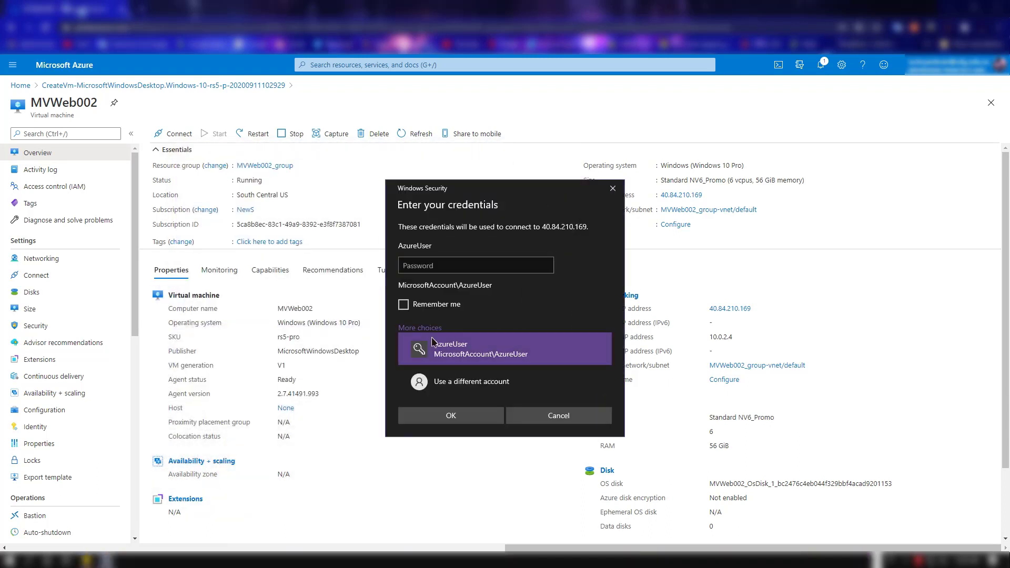
click(447, 267)
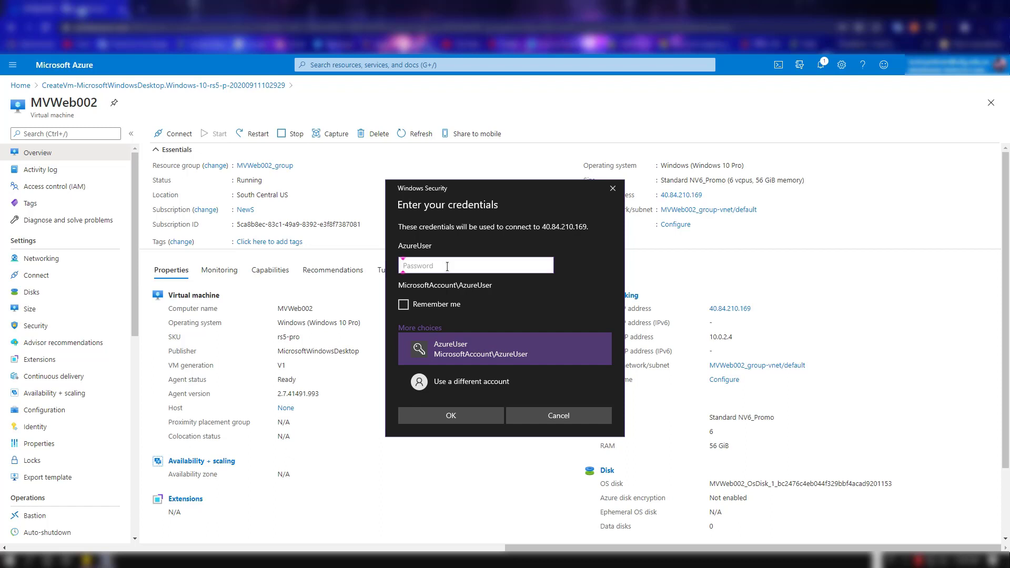
key(ctrl+v)
click(469, 418)
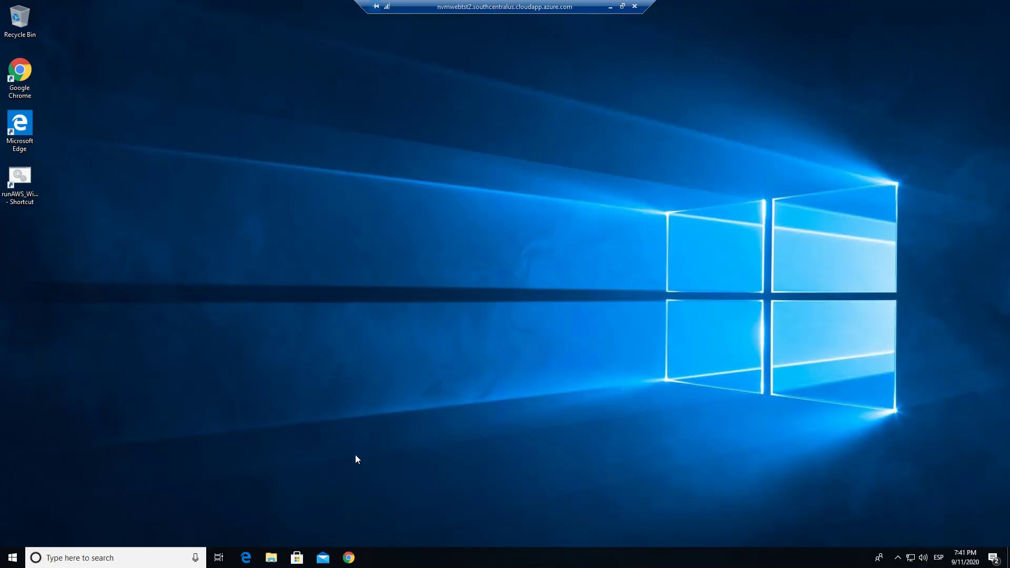
Step: Launch Internet Explorer on the virtual machine and finish its first-run setup without the recommended settings
click(153, 559)
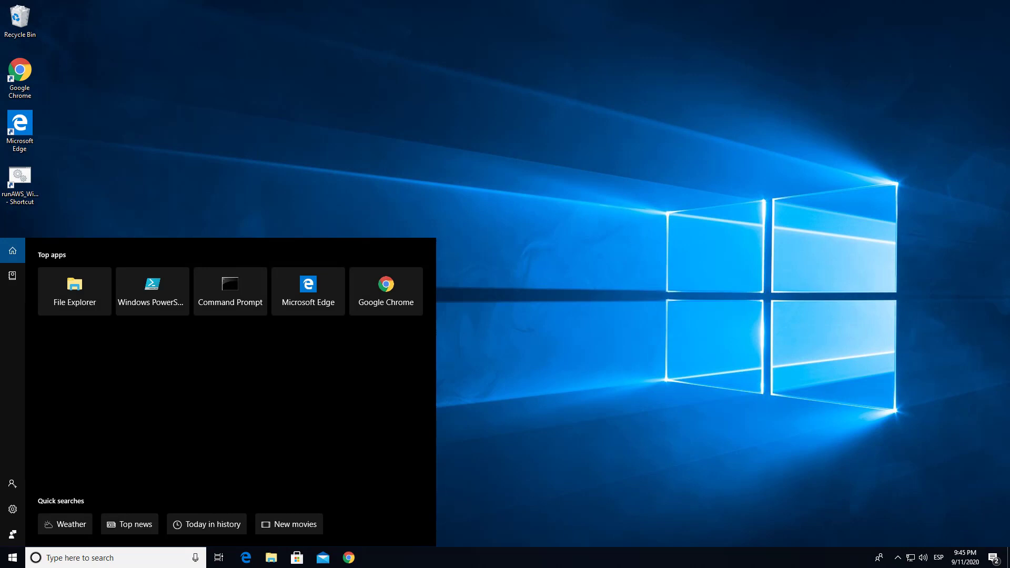
text(inter)
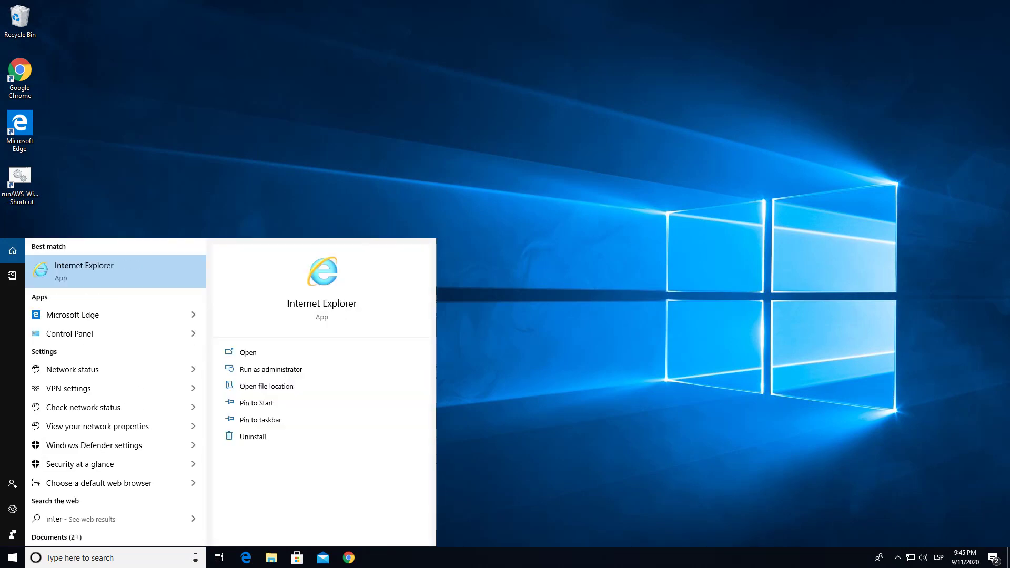
key(Return)
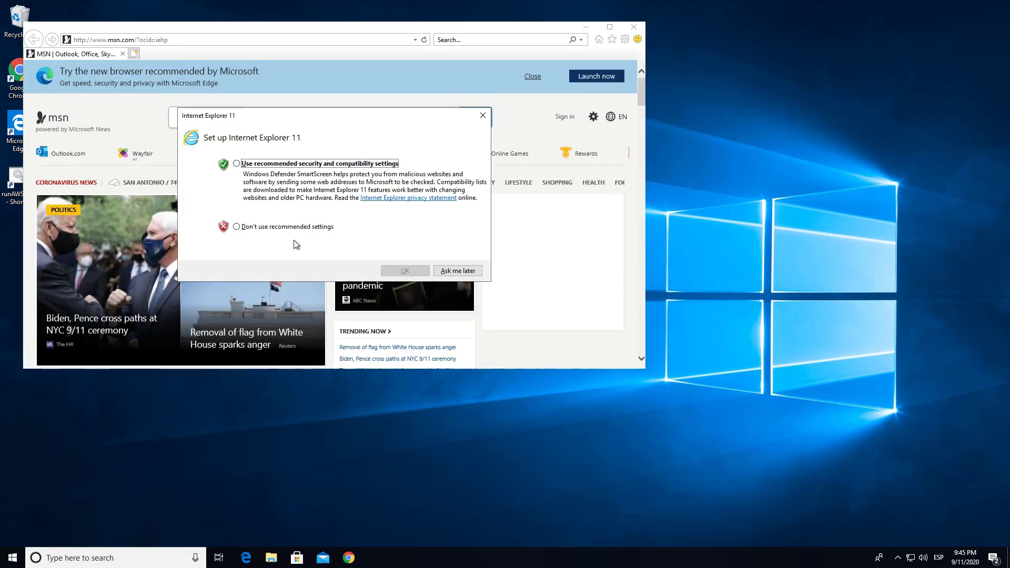
click(300, 227)
click(392, 271)
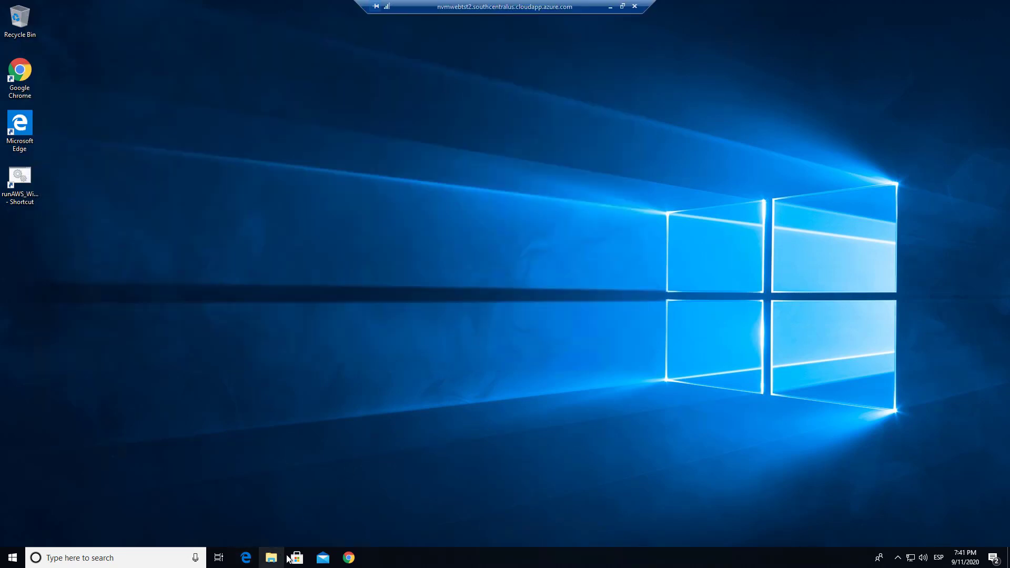
Step: Browse the Downloads folder to the inner WindowsNoEditor folder that contains Showroom.exe
click(271, 558)
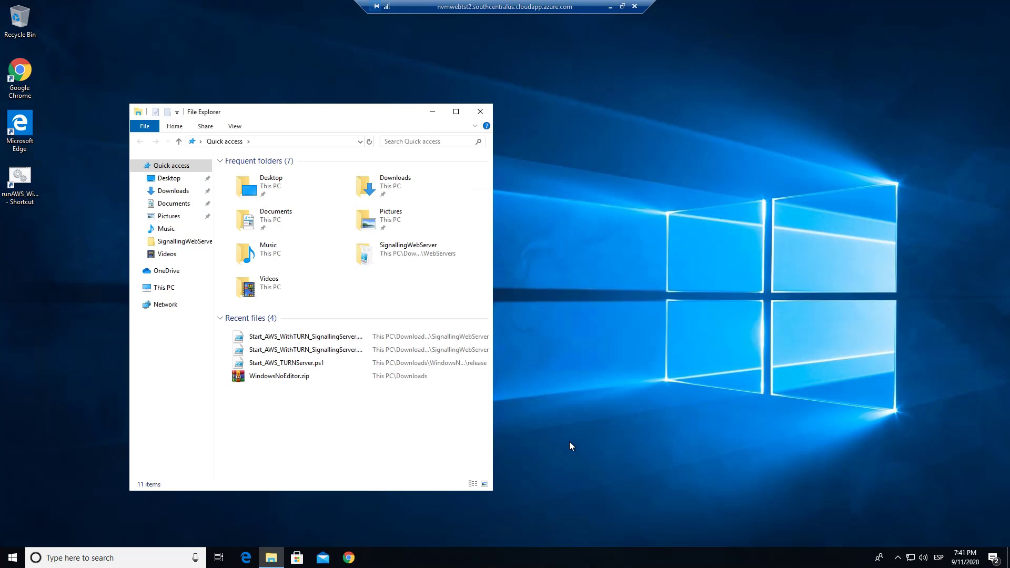
click(172, 194)
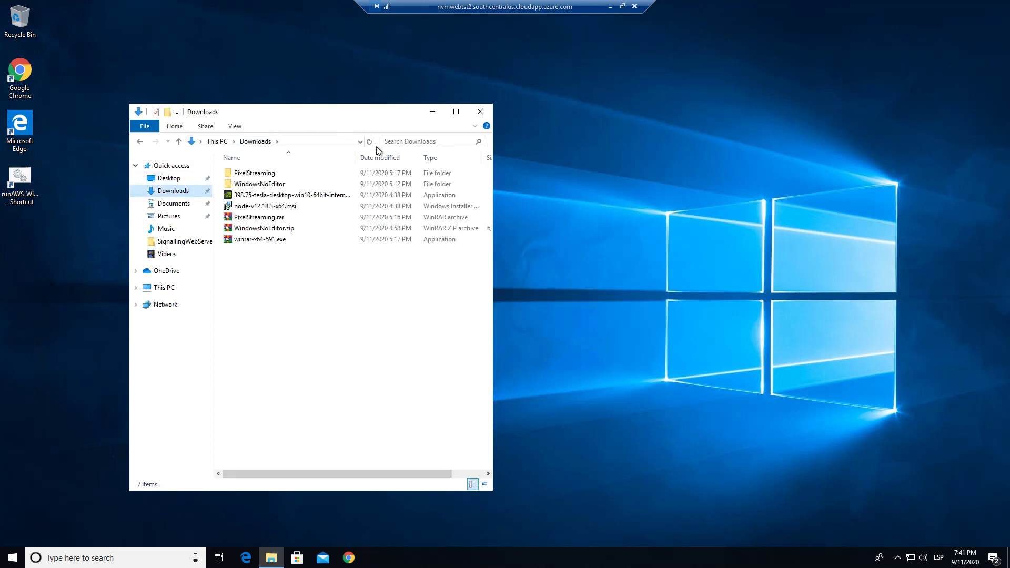
click(296, 185)
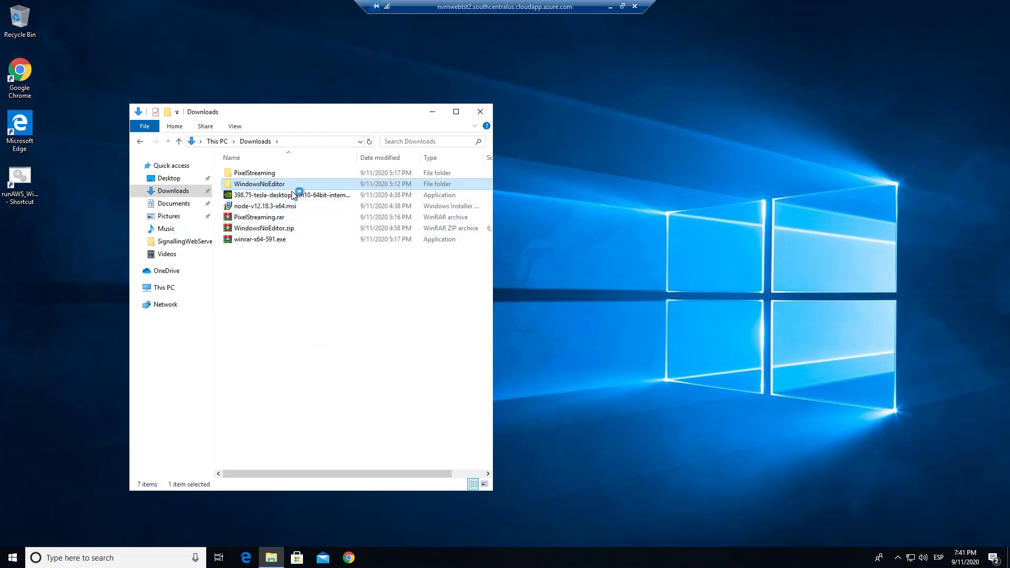
double_click(273, 174)
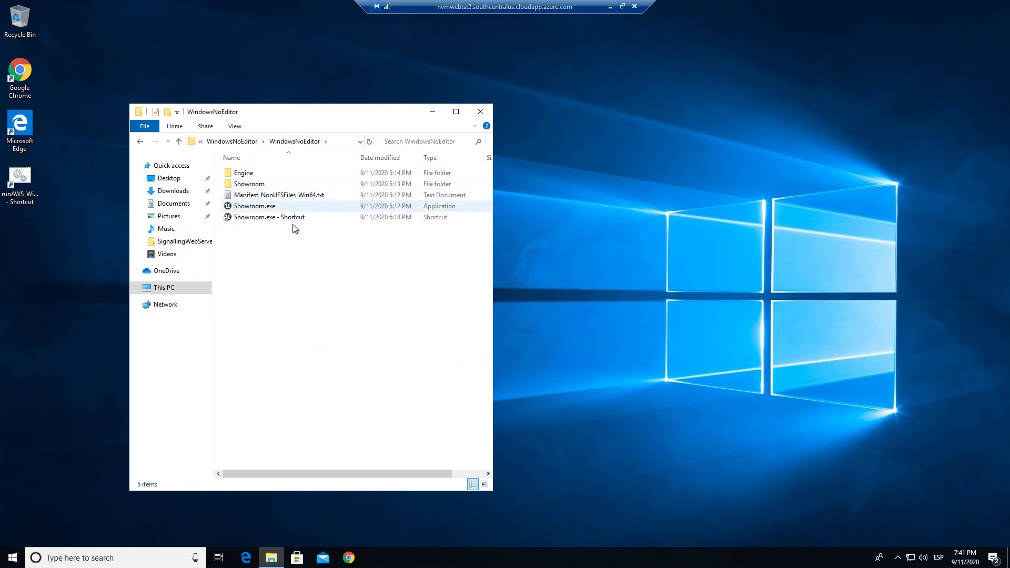
Step: Create a new shortcut to Showroom.exe in the WindowsNoEditor folder
click(269, 218)
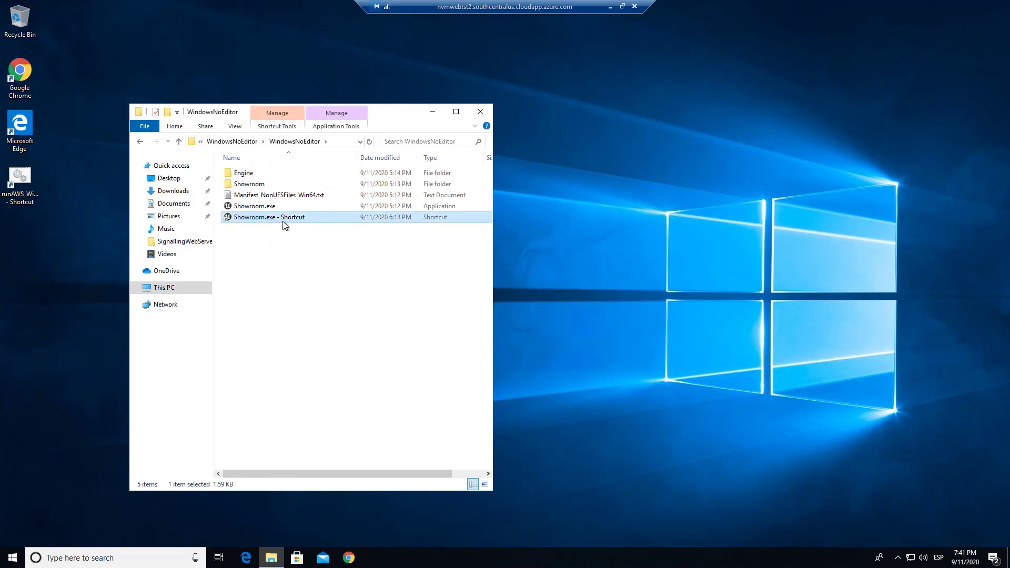
click(248, 207)
right_click(248, 210)
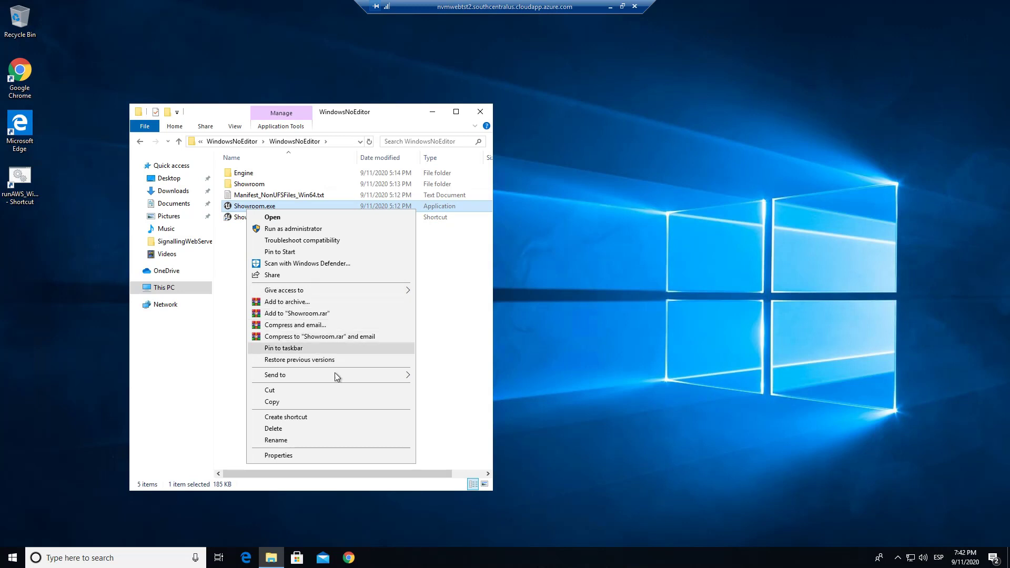
click(305, 417)
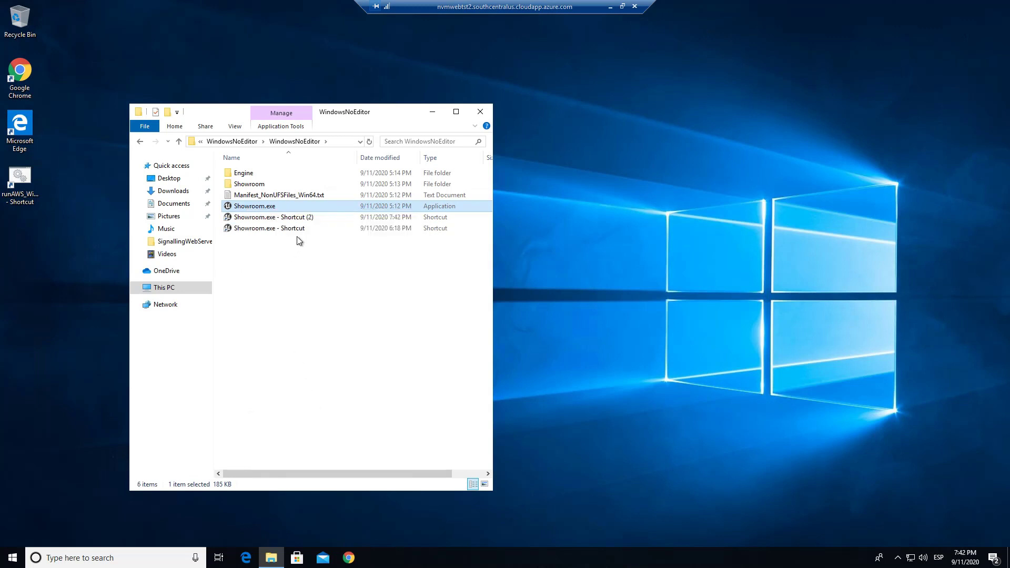
Step: Show the properties of the new Showroom.exe shortcut and of the original shortcut side by side
right_click(303, 217)
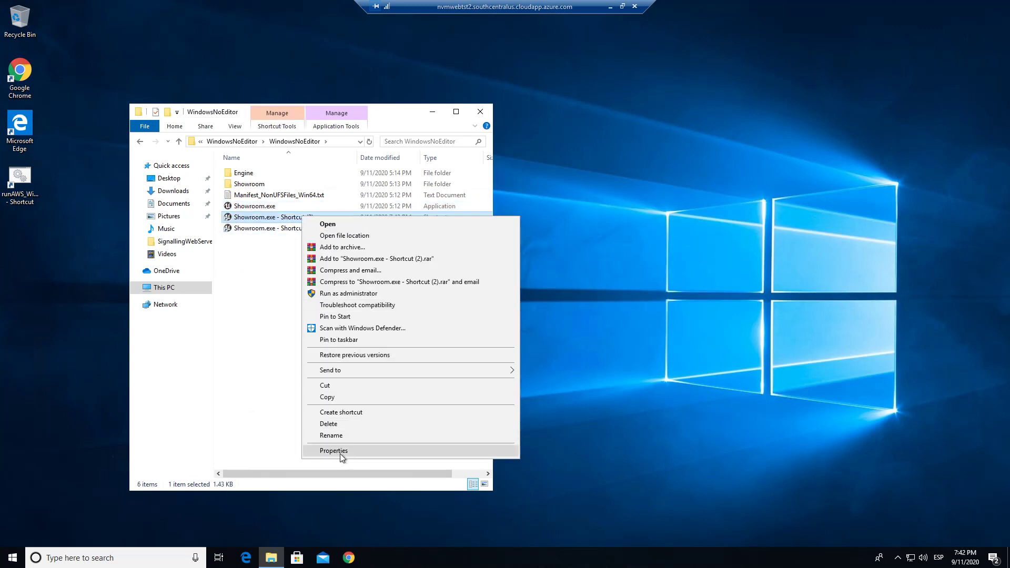
click(344, 451)
drag(328, 224, 638, 235)
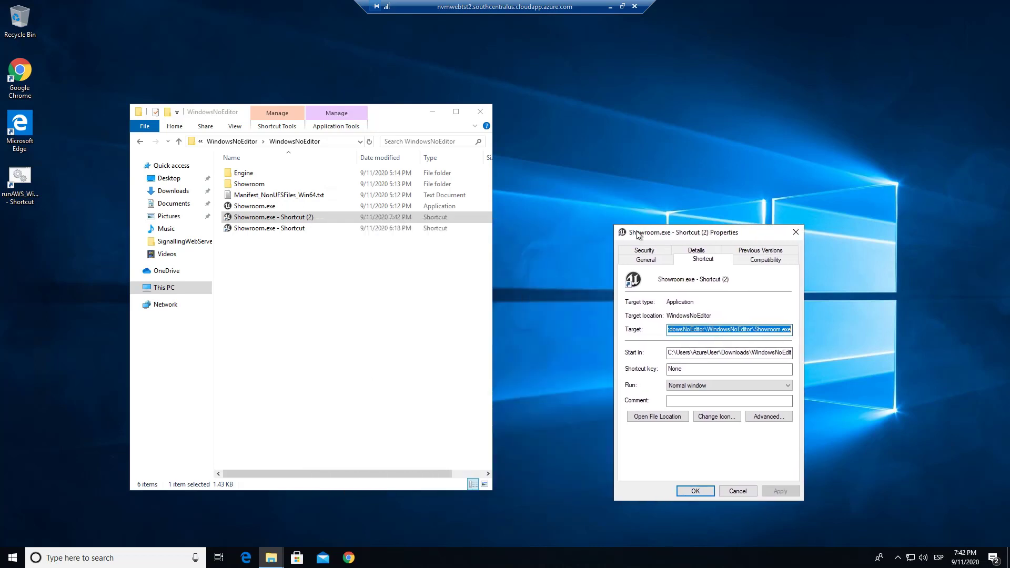
right_click(280, 228)
click(342, 465)
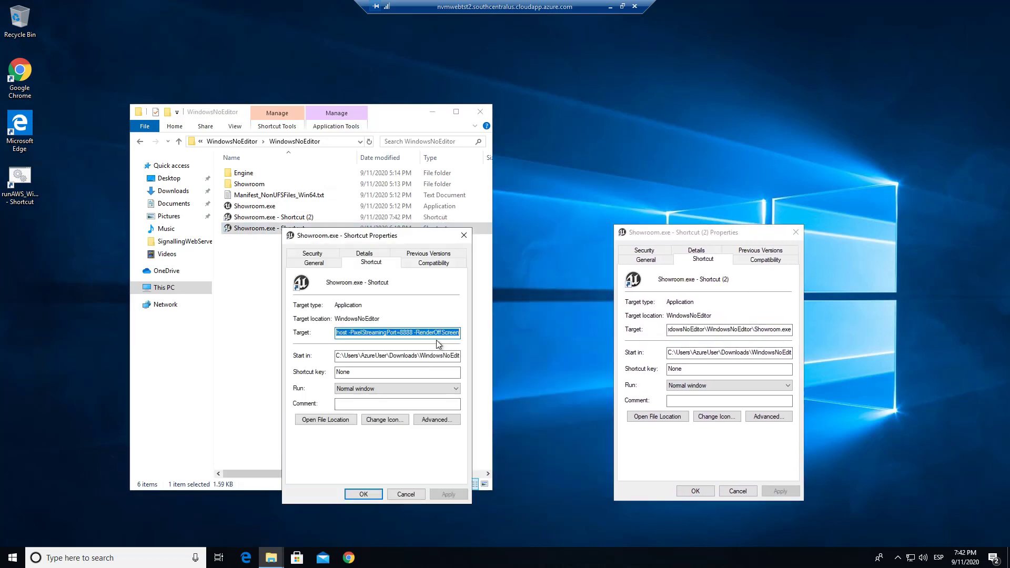
Step: Copy the launch arguments that follow Showroom.exe in the original shortcut's target, through -PixelStreamingPort=8888 -RenderOffScreen
click(430, 332)
drag(348, 336, 426, 335)
key(Right)
key(Right)
key(Right)
key(Right)
key(Right)
key(Right)
key(Right)
key(Right)
key(Right)
key(Right)
key(Right)
key(Right)
key(Right)
key(Right)
key(Right)
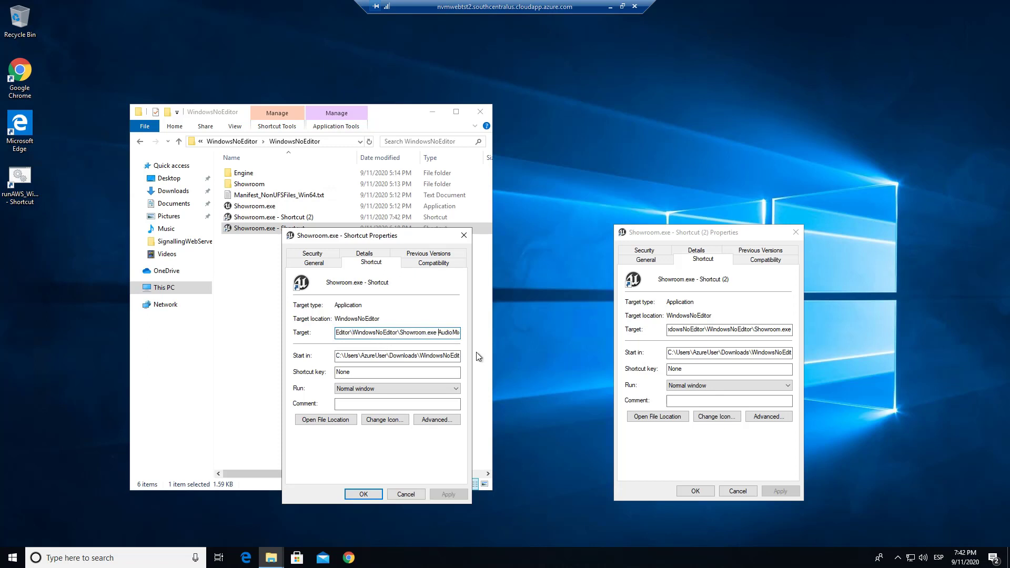
key(shift+End)
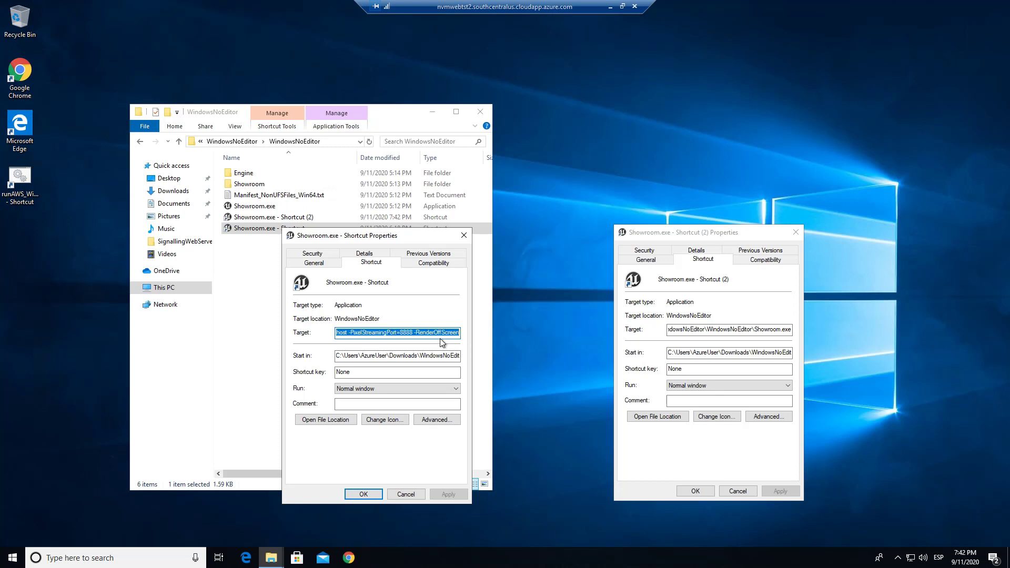
Step: Append the launch arguments ending in -PixelStreamingPort=8888 -RenderOffScreen to the new shortcut's target, apply them, and close both properties dialogs
click(777, 330)
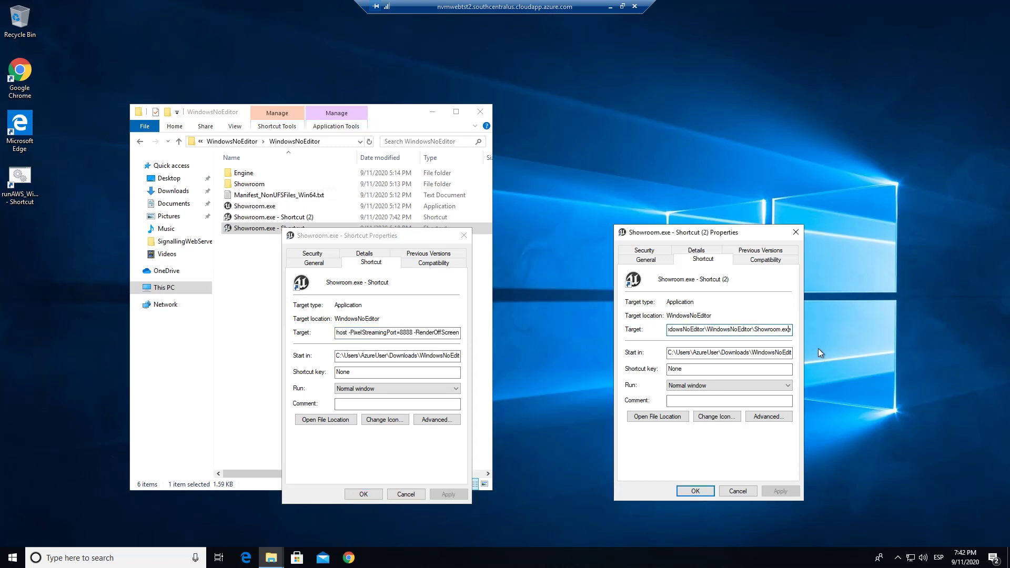
key(ctrl+v)
click(782, 491)
click(695, 491)
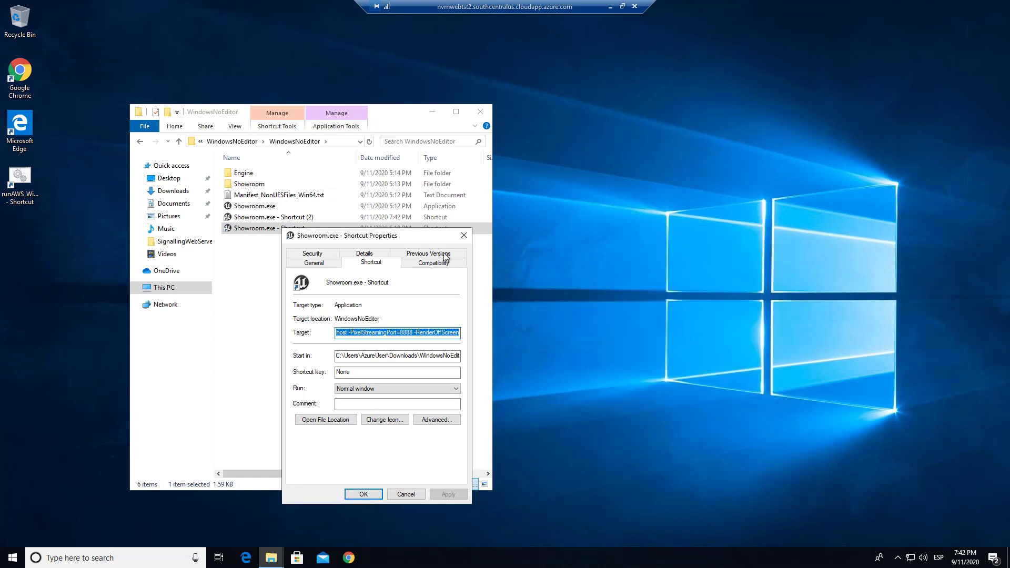
click(364, 494)
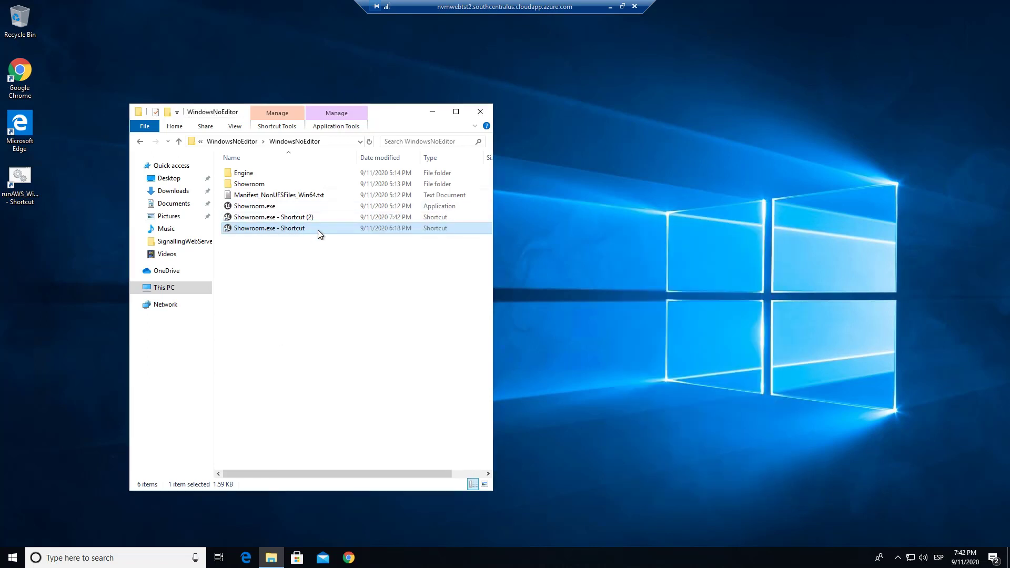
Step: Delete the extra Showroom.exe - Shortcut (2) and open the SignallingWebServer folder under Engine\Source\Programs\PixelStreaming\WebServers
key(Delete)
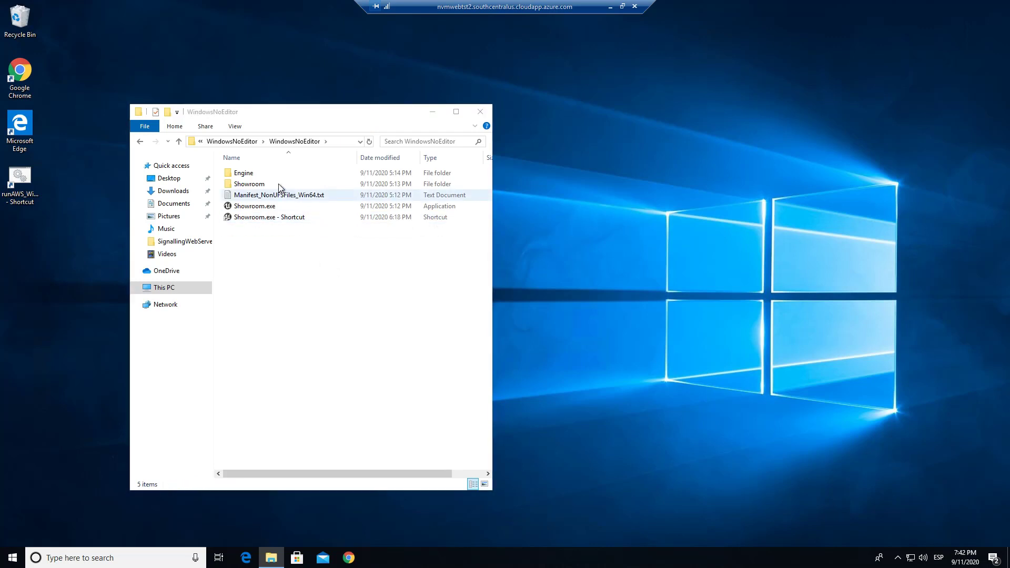
double_click(253, 175)
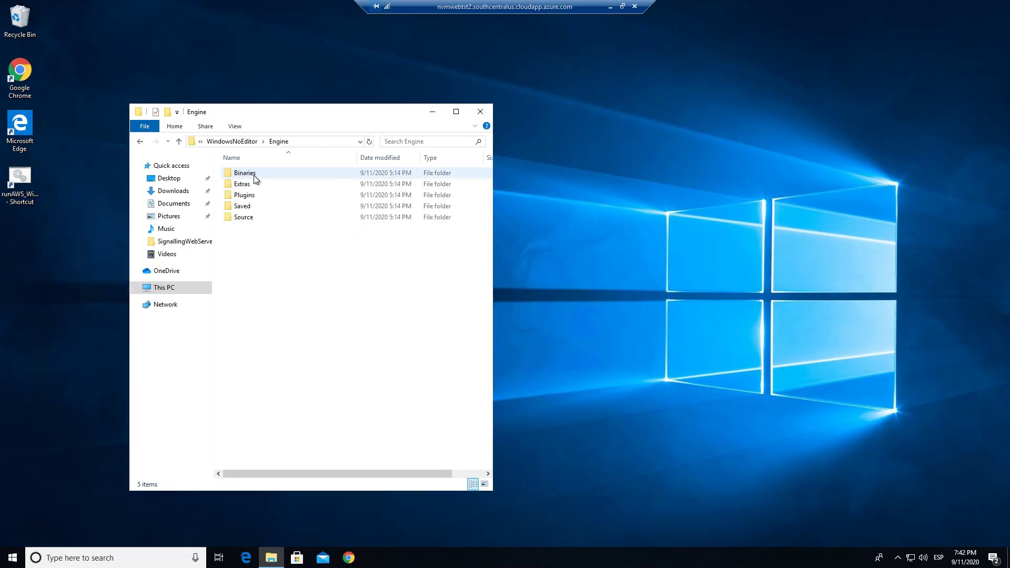
double_click(259, 218)
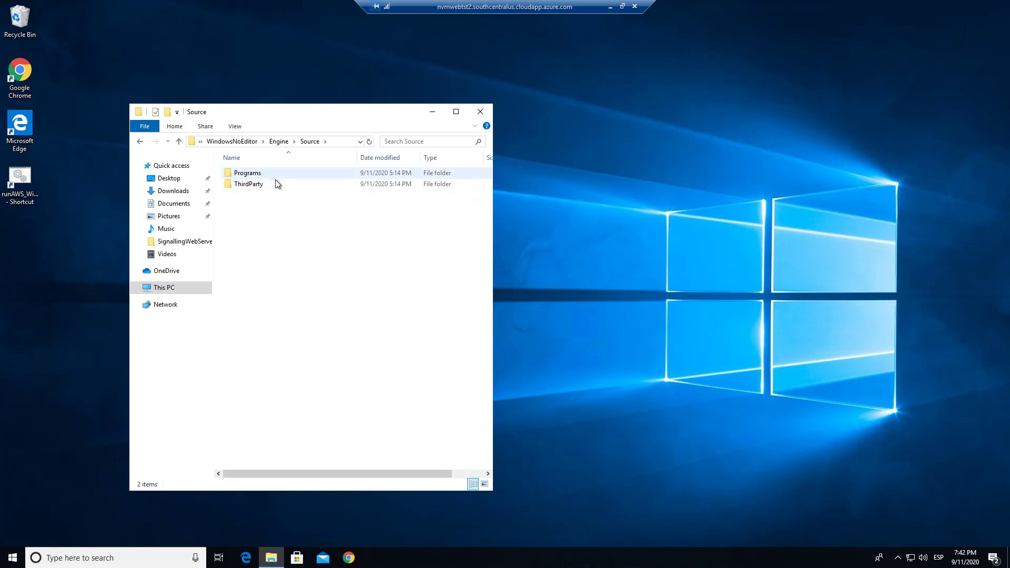
double_click(276, 182)
double_click(269, 172)
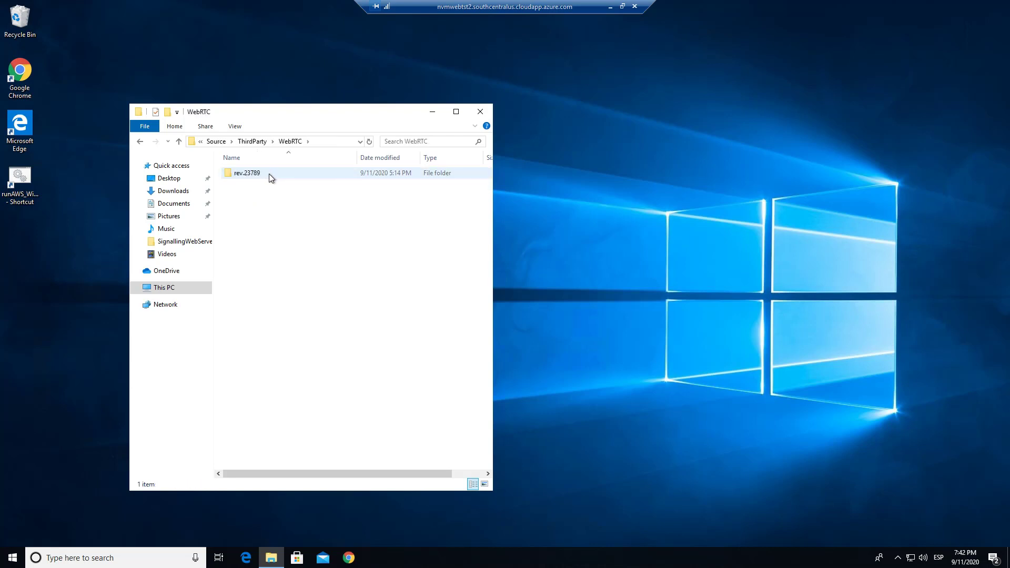
key(alt+Up)
key(alt+Up)
click(263, 172)
double_click(263, 173)
double_click(264, 173)
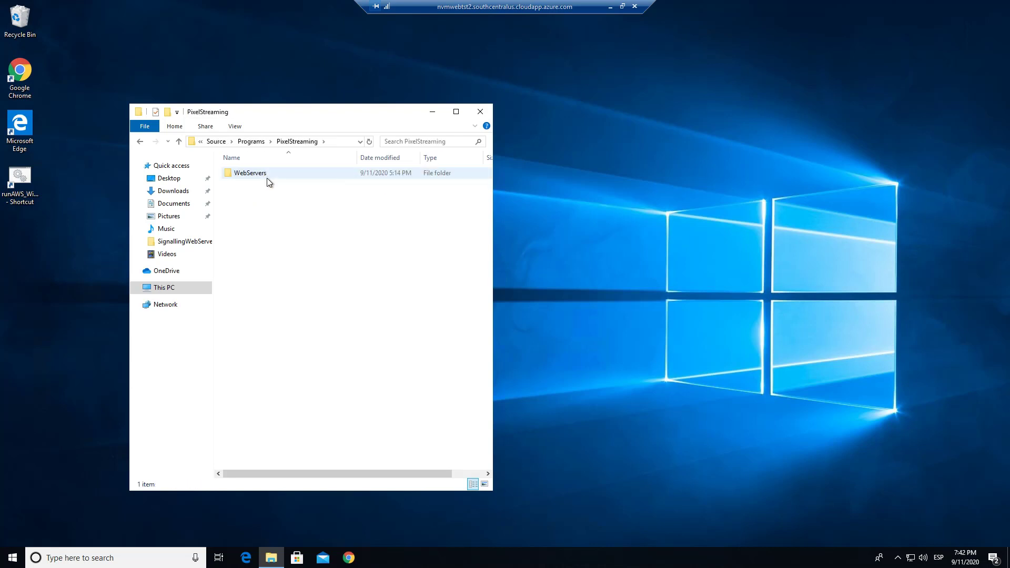
double_click(266, 176)
click(273, 187)
double_click(273, 187)
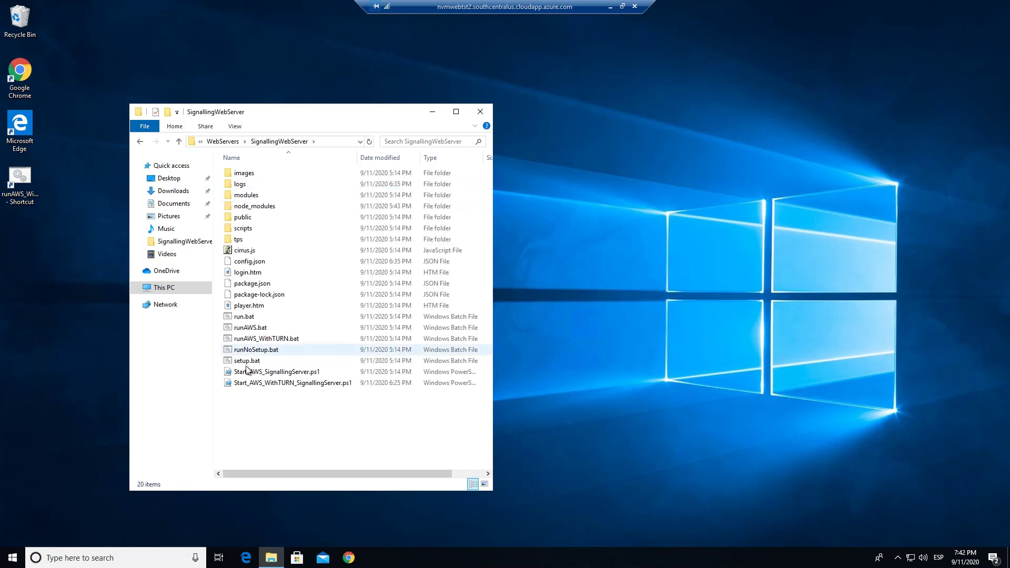
Step: Open Start_AWS_WithTURN_SignallingServer.ps1 for editing in PowerShell ISE and arrange its window beside the folder window
right_click(354, 382)
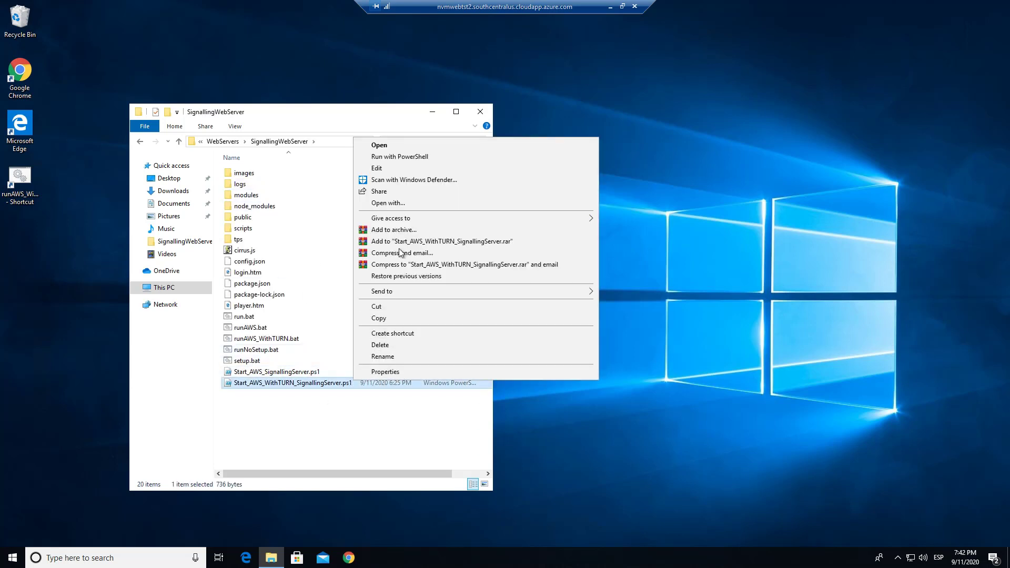
click(422, 169)
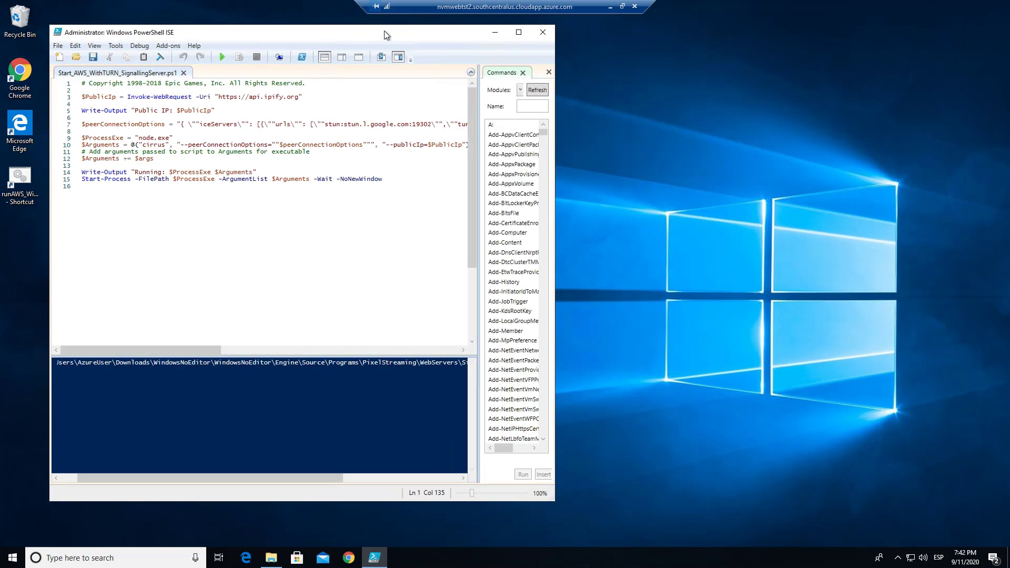
drag(384, 31, 727, 112)
drag(310, 115, 229, 75)
drag(556, 115, 616, 39)
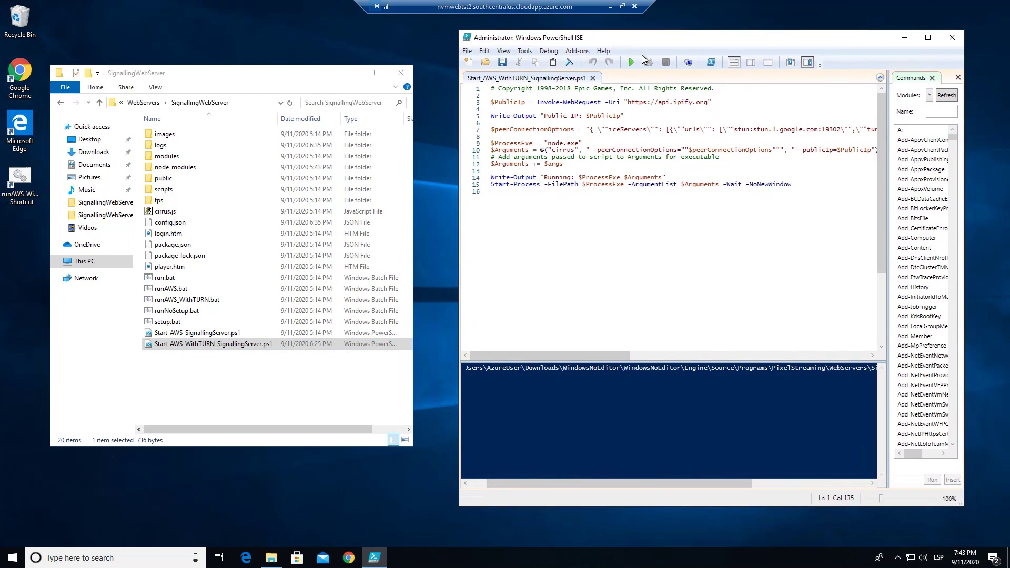
Step: Select the IP address after turn: on line 7 of the script, and copy the VM's public IPv4 address from whatismyip.com in Chrome
drag(587, 357, 662, 361)
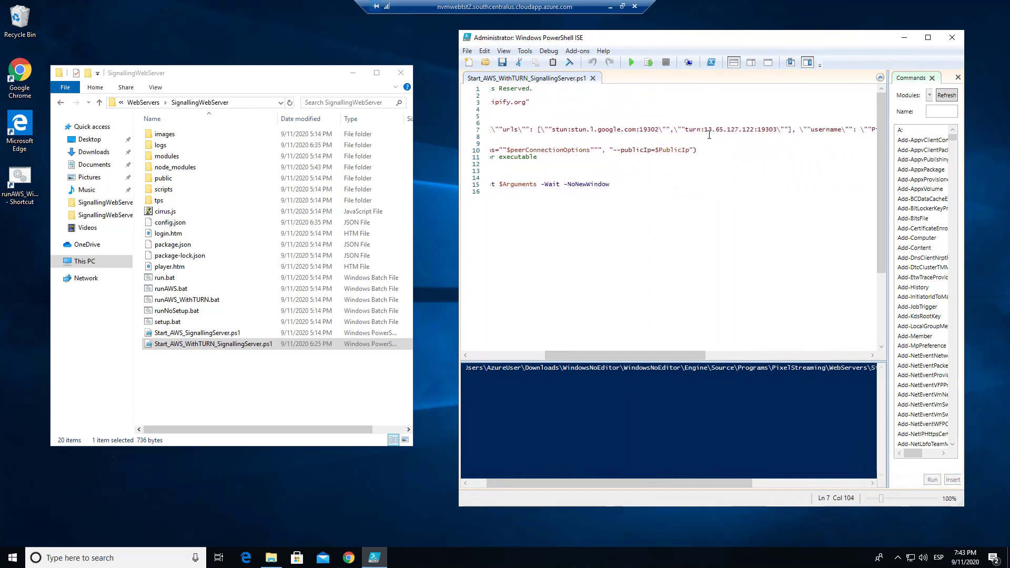
drag(704, 135, 759, 136)
click(355, 560)
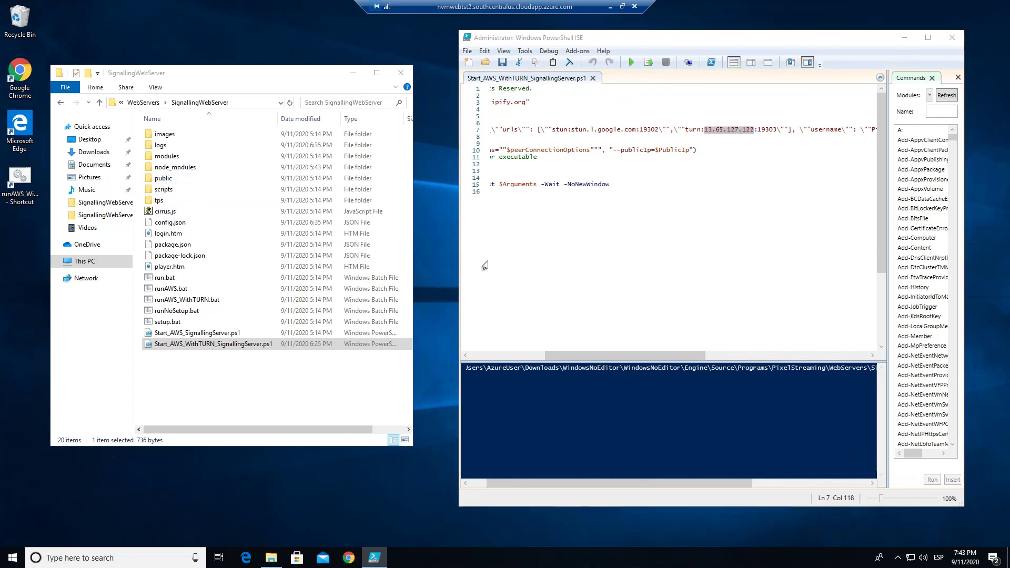
click(454, 109)
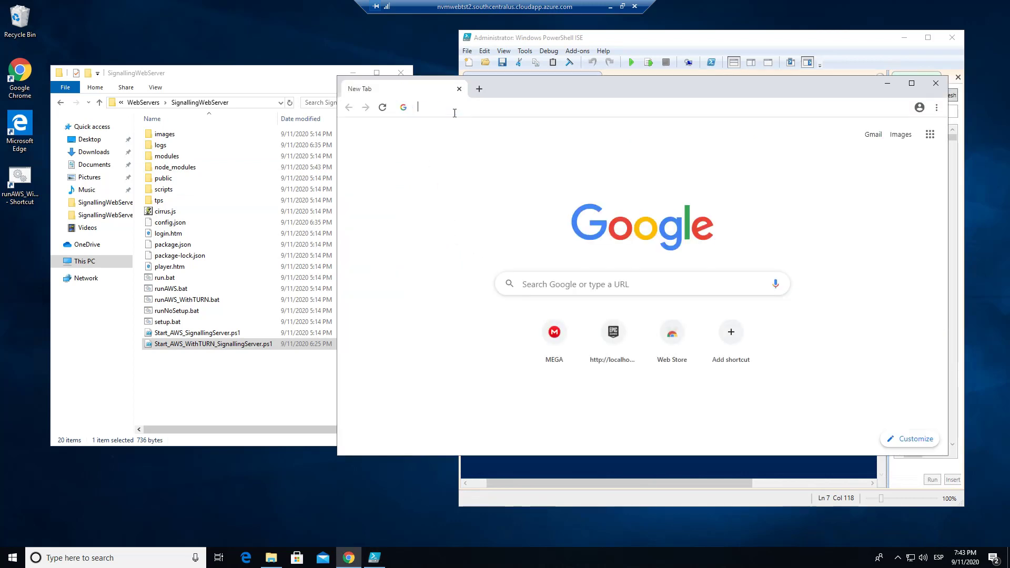
text(what)
key(Return)
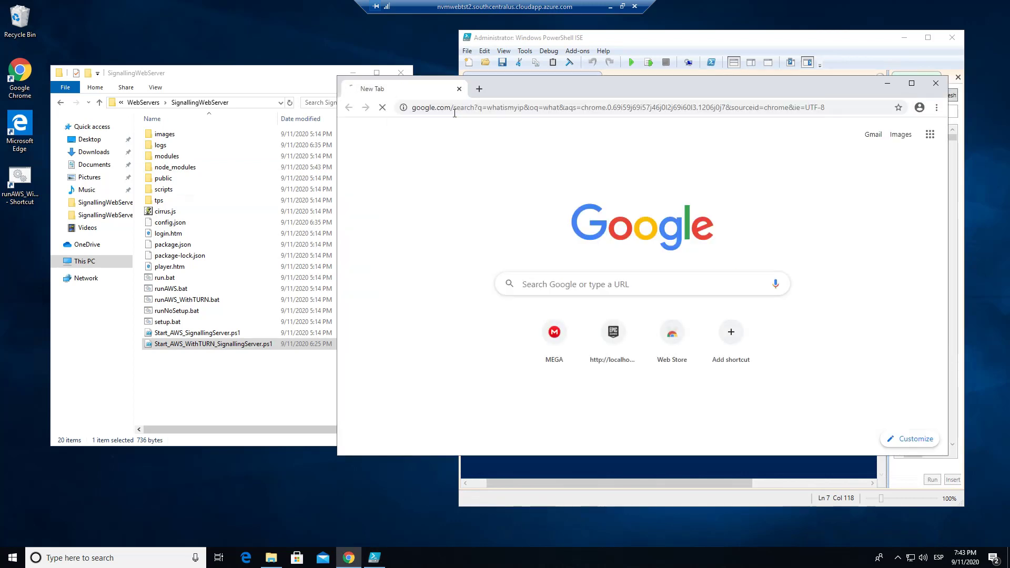
click(500, 229)
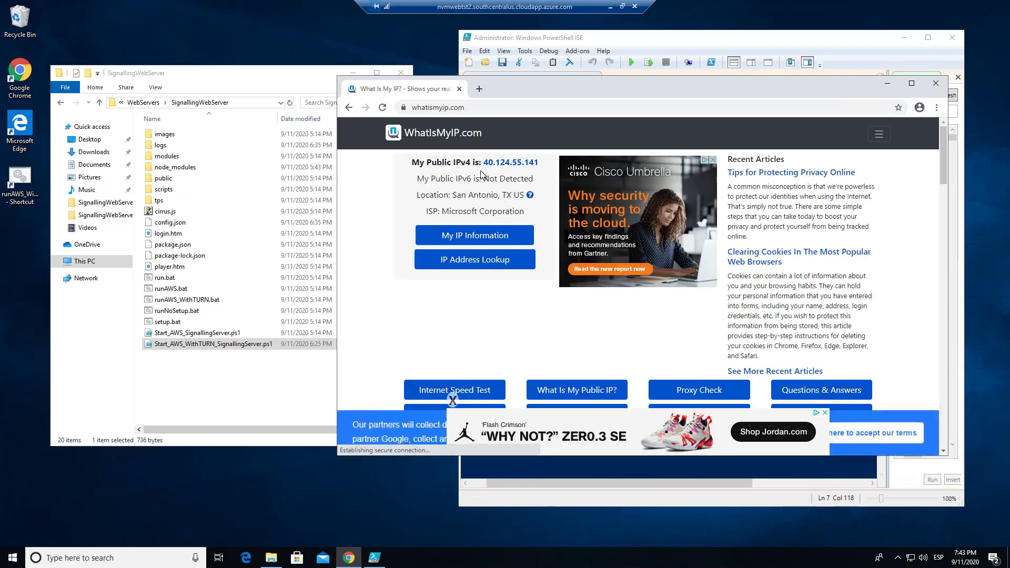
drag(481, 171, 540, 166)
key(ctrl+c)
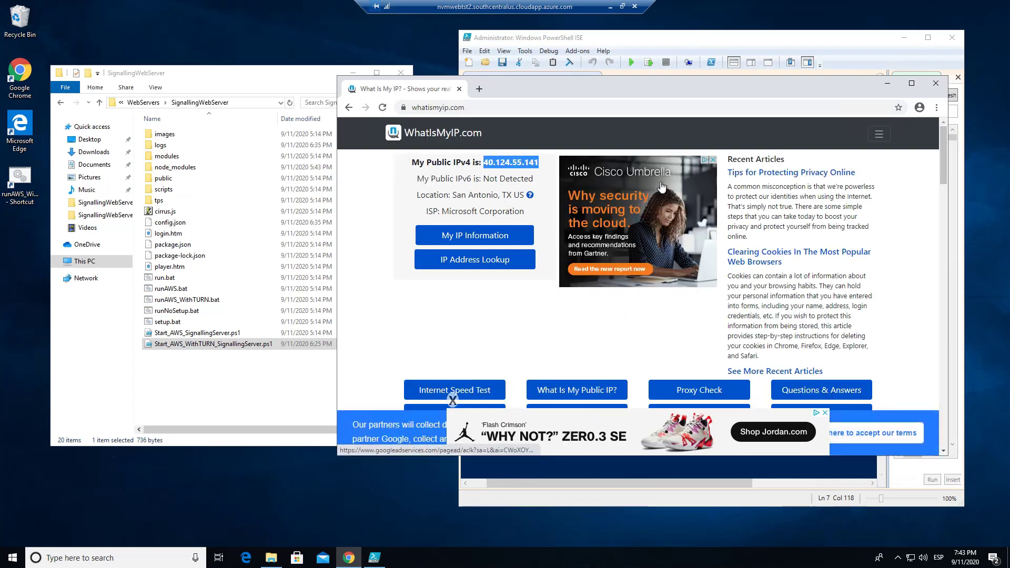
Step: Replace the selected TURN address in the PowerShell ISE script with 40.124.55.141 and save the script
click(887, 86)
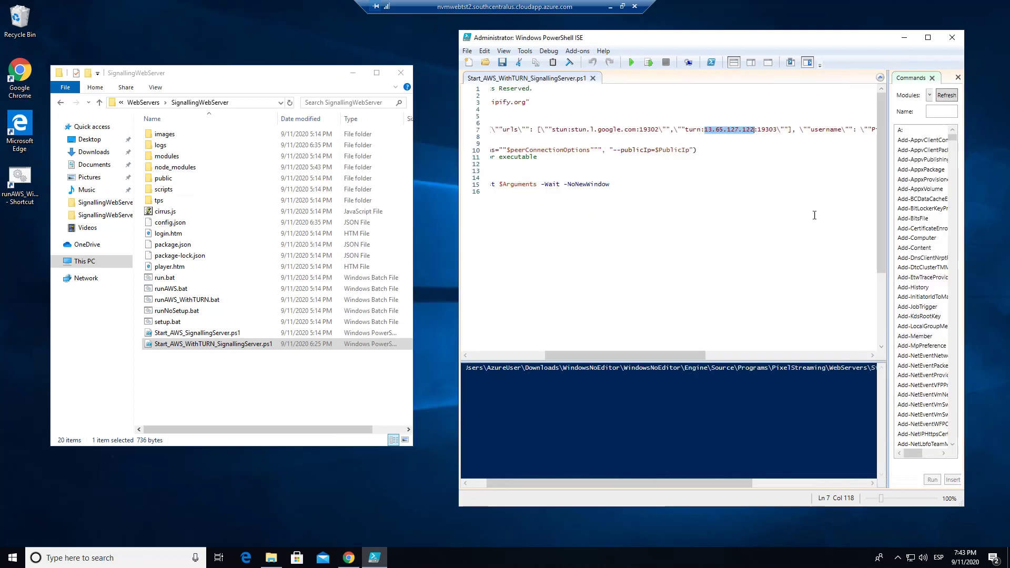
key(ctrl+v)
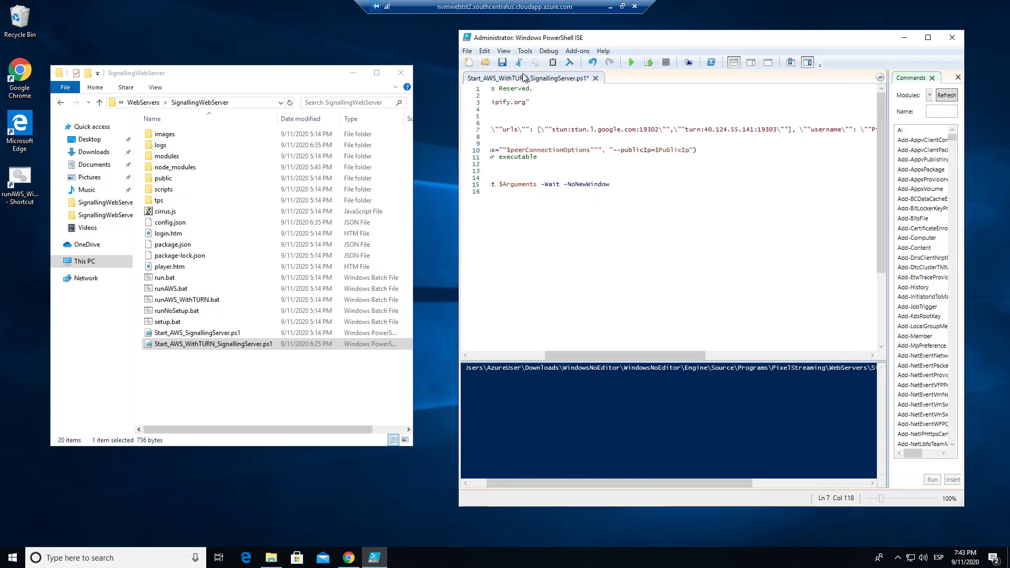
click(467, 51)
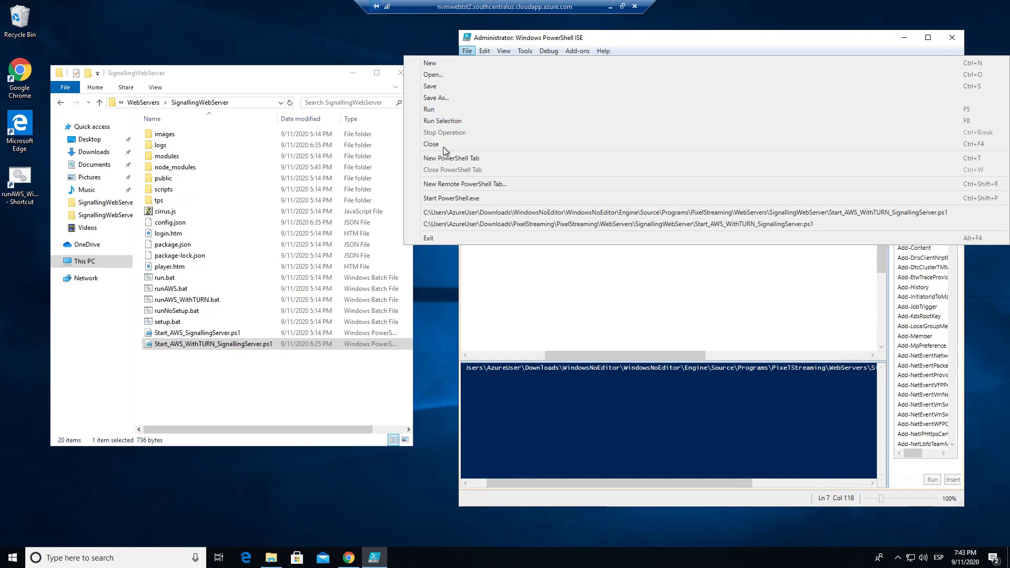
click(446, 90)
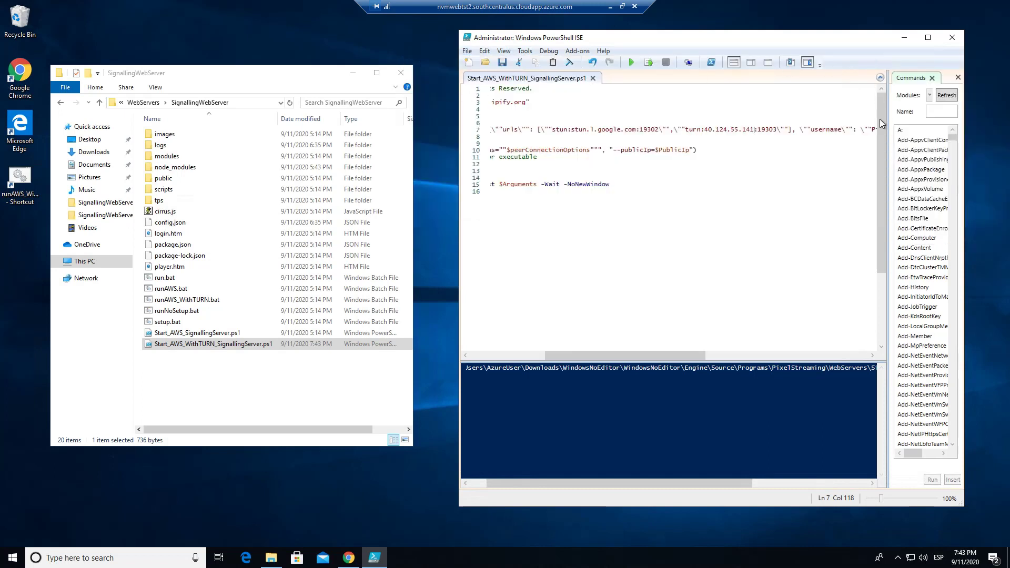
Step: Review the public IP request URL and the STUN server entry in the script, and minimize the script editor
drag(678, 355, 590, 343)
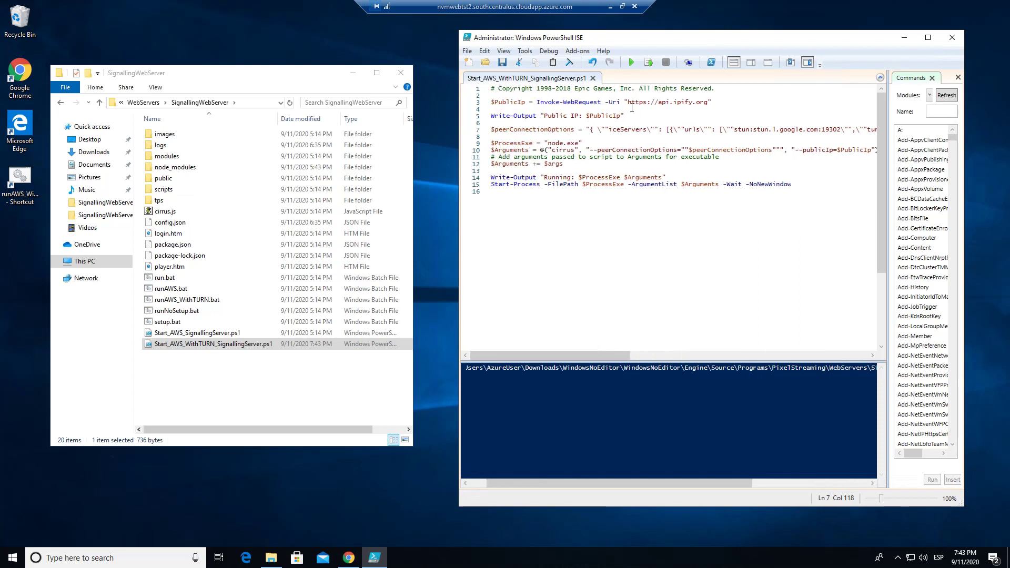
drag(625, 103, 734, 108)
click(796, 112)
drag(727, 132, 848, 134)
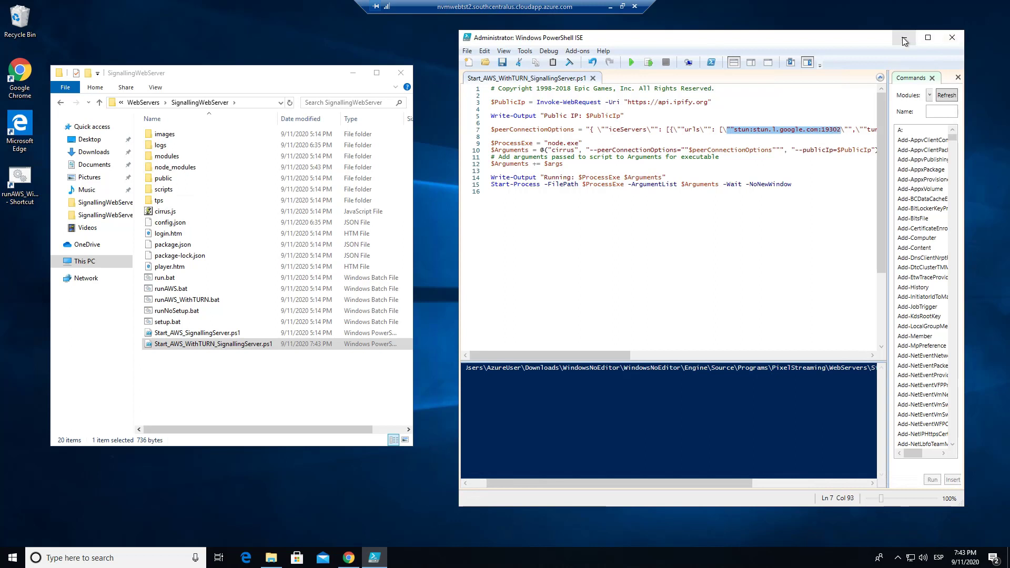
click(905, 41)
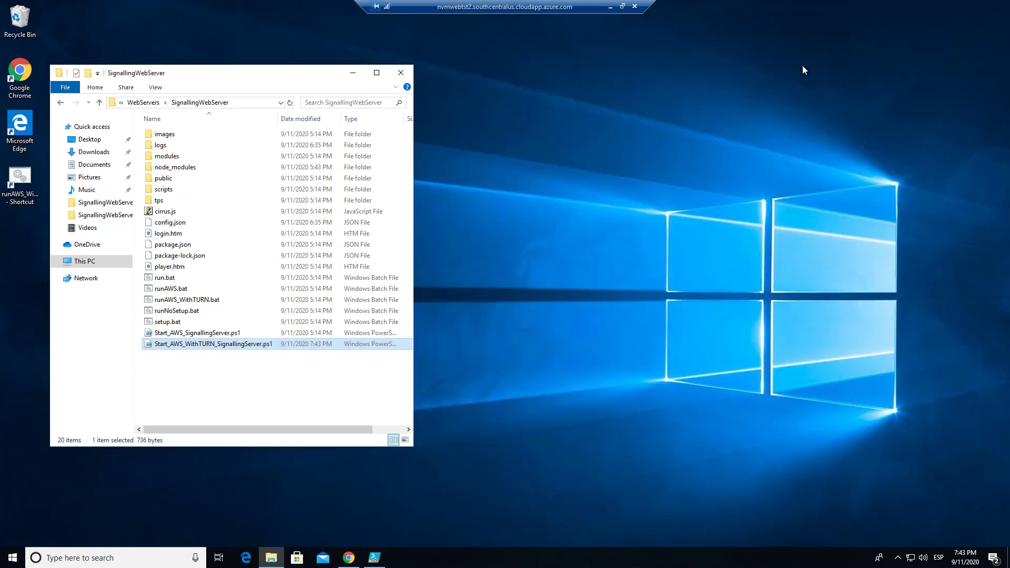
Step: Run runAWS_WithTURN.bat from the SignallingWebServer folder and place its console beside the folder window
click(208, 303)
double_click(225, 302)
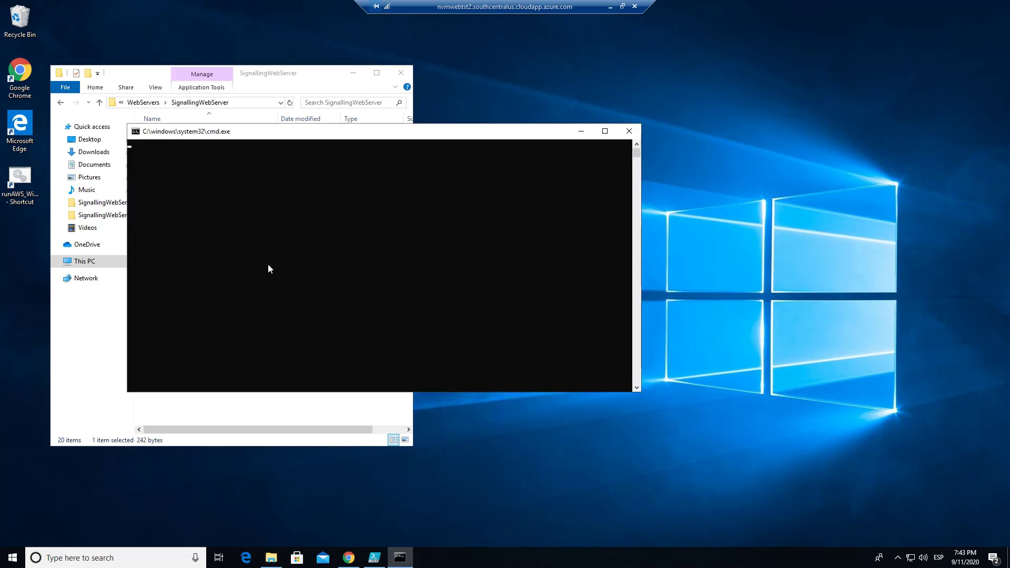
drag(314, 137, 617, 133)
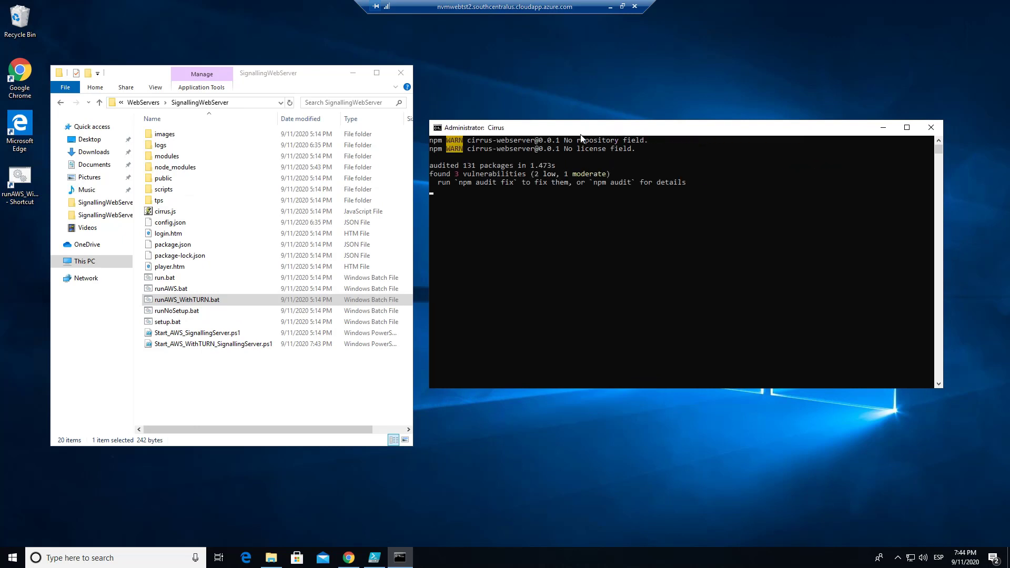
Step: Return to the WindowsNoEditor folder containing the app, launch Showroom.exe through its shortcut, and bring the Cirrus console forward
click(141, 104)
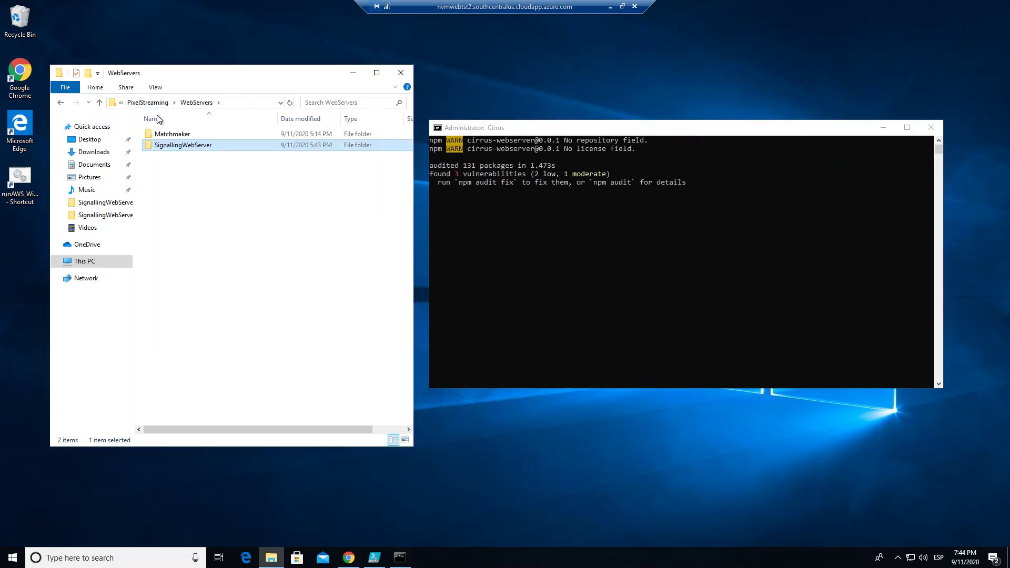
click(144, 105)
click(141, 103)
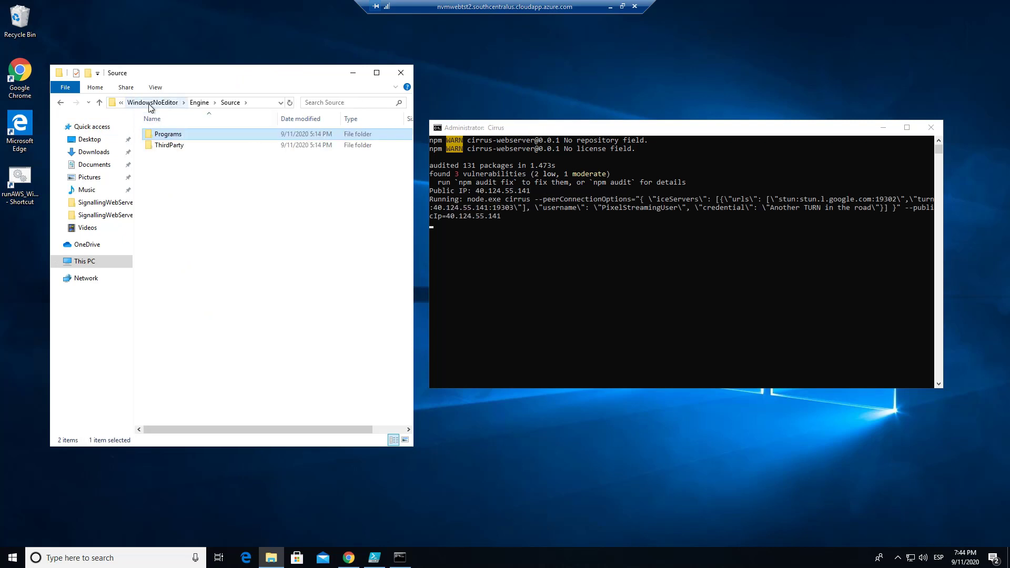
click(150, 103)
click(235, 224)
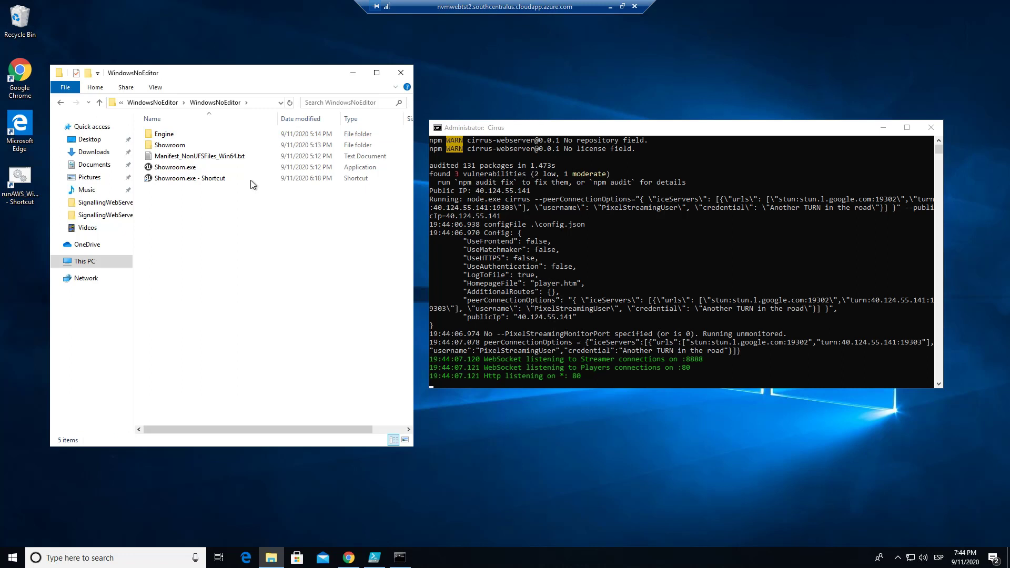
double_click(191, 181)
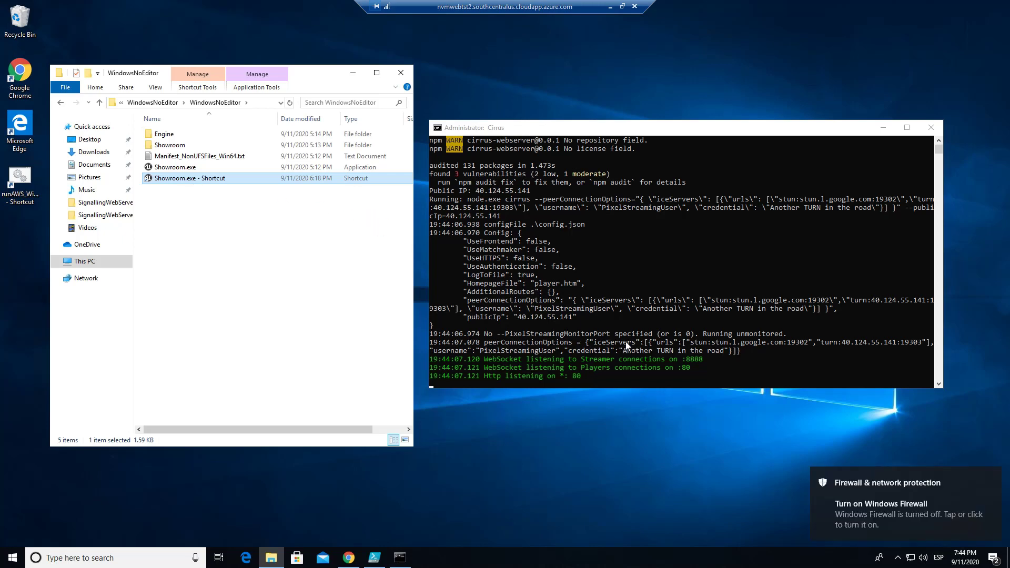
click(538, 374)
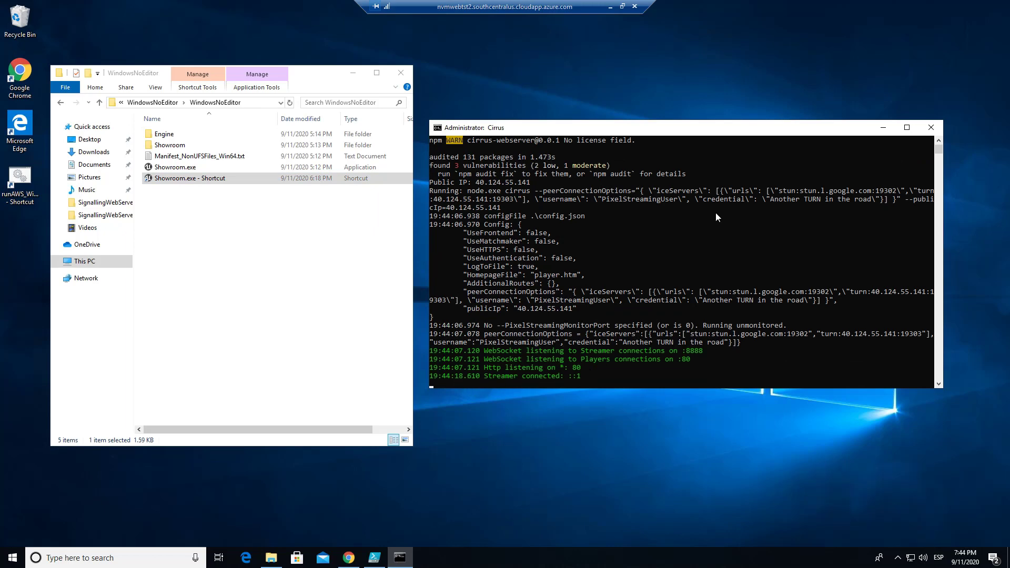
Step: Minimize the remote session, copy MVWeb002's public IP address from its Azure overview, and open it in a new browser tab
click(611, 6)
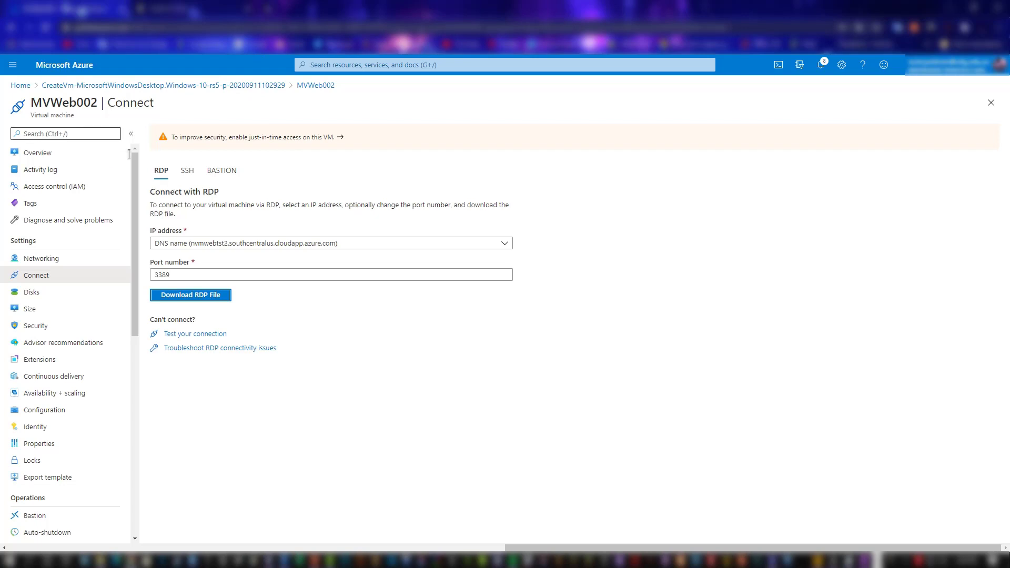
click(40, 153)
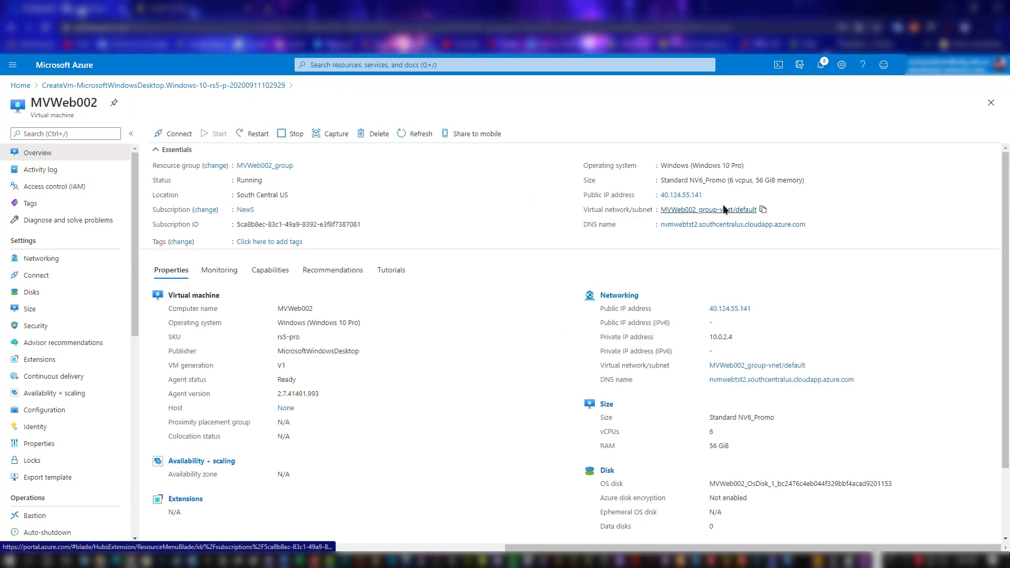
click(709, 196)
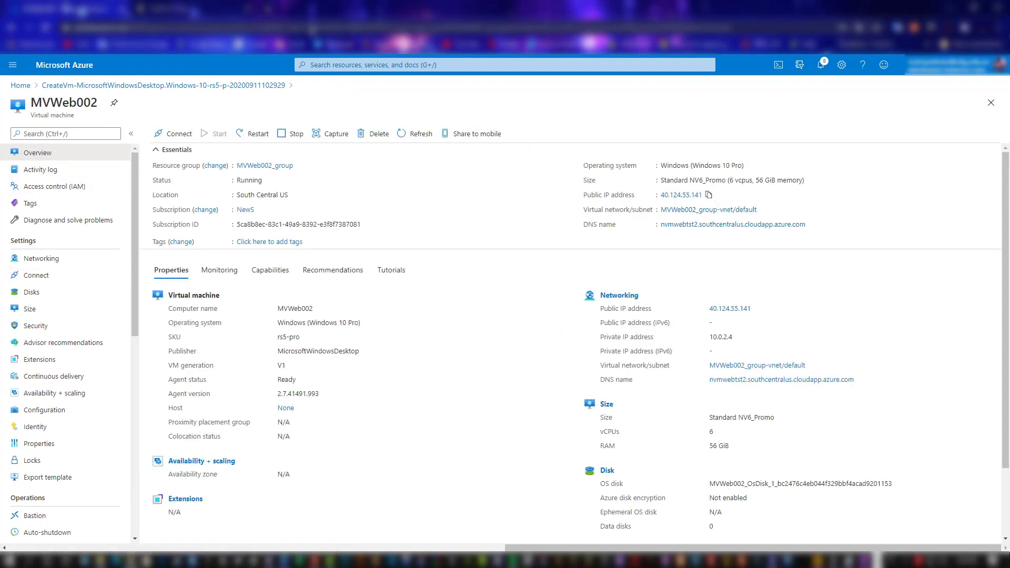
click(267, 9)
click(465, 223)
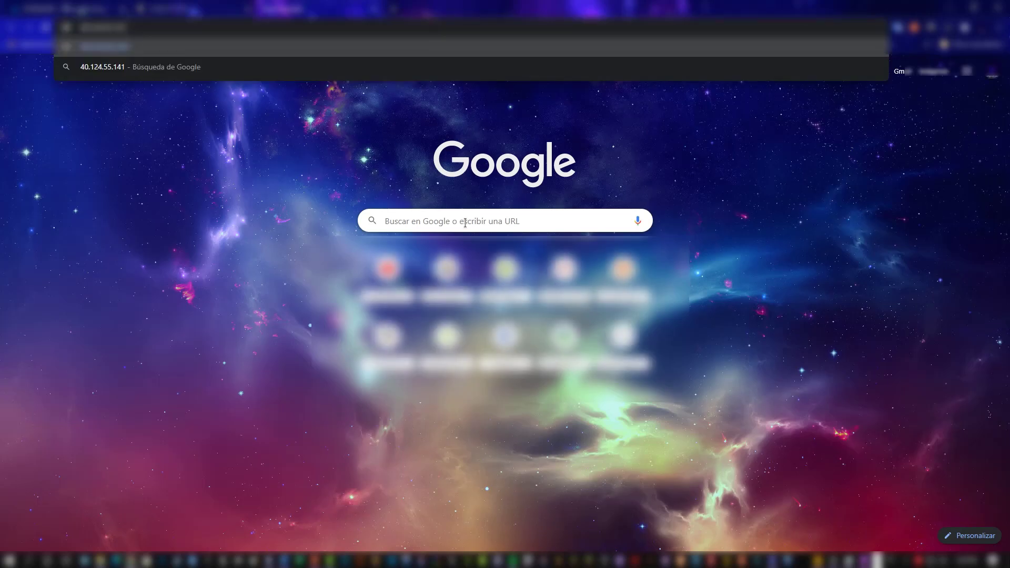
key(Return)
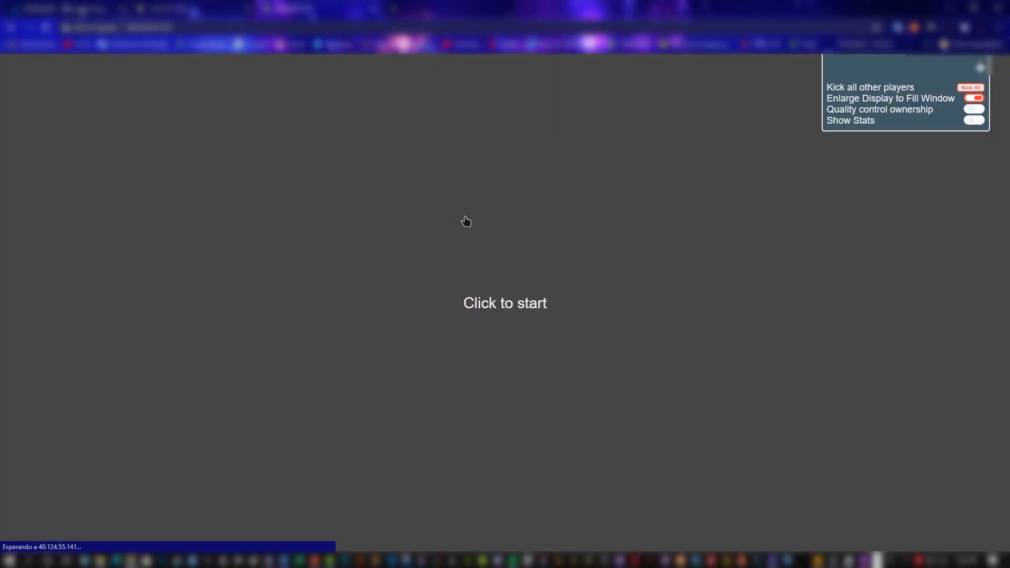
Step: Start and play the Pixel Streaming session in the browser, and turn the camera toward the 1625 storefront
click(559, 329)
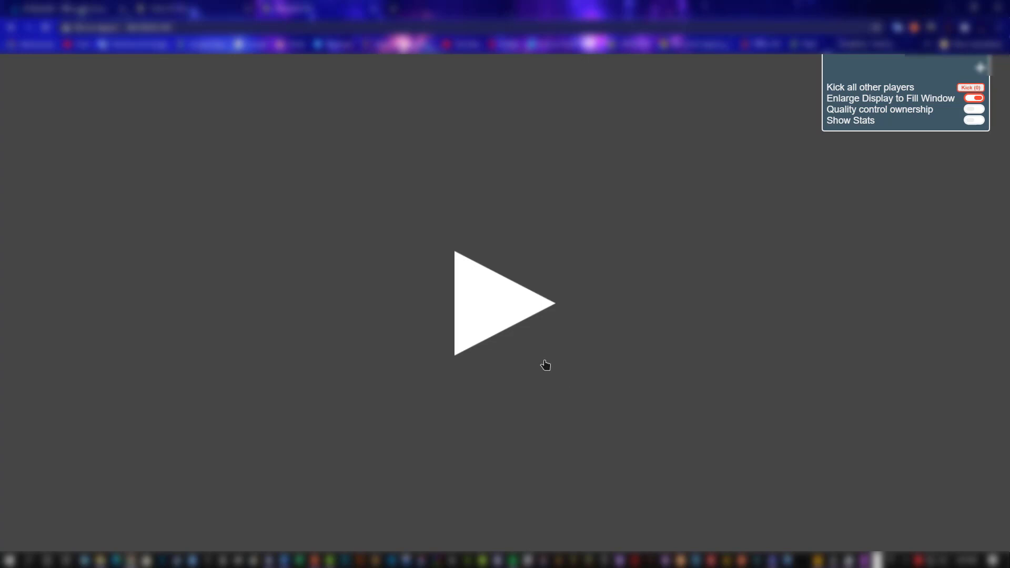
click(513, 322)
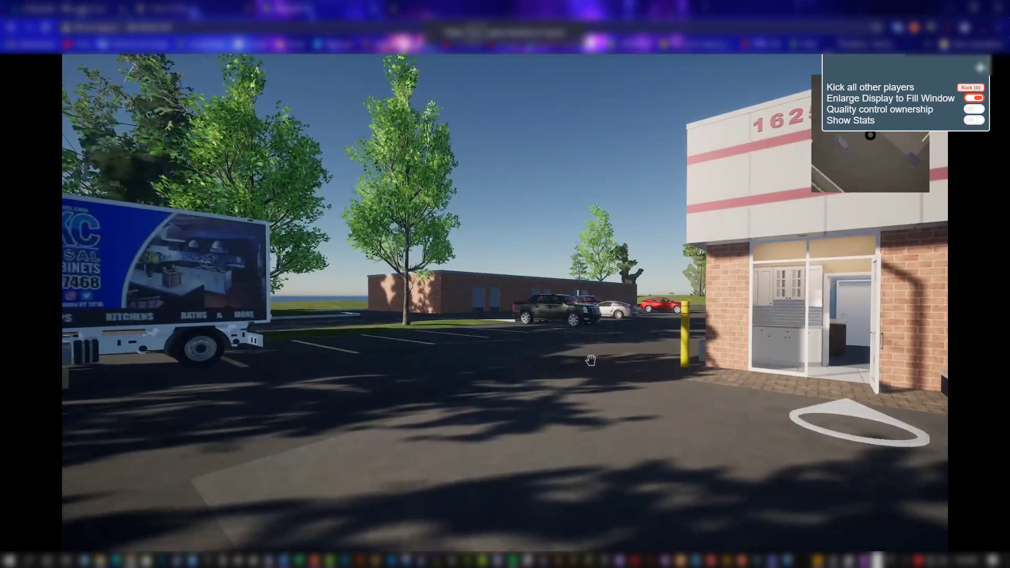
drag(572, 295, 426, 229)
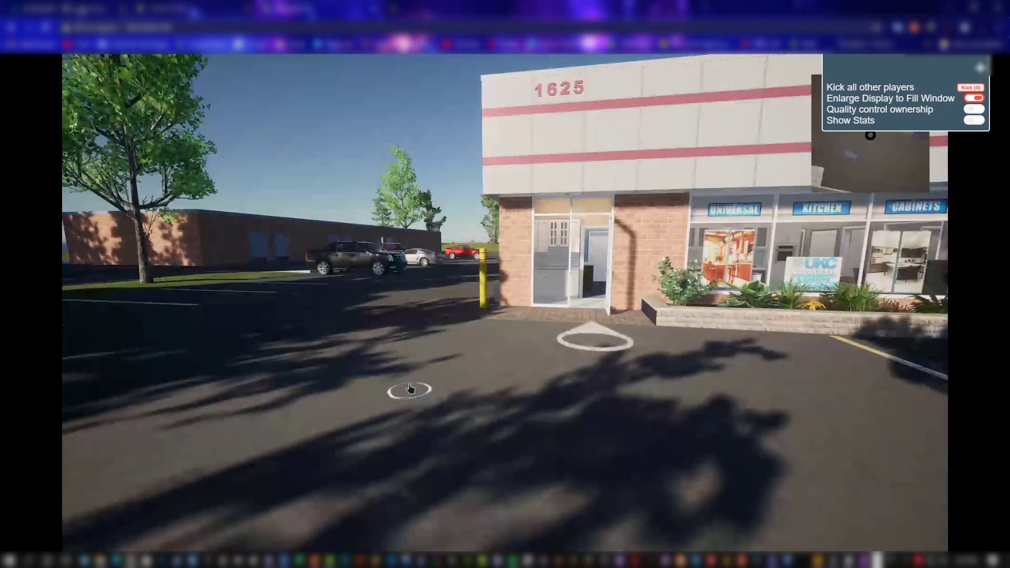